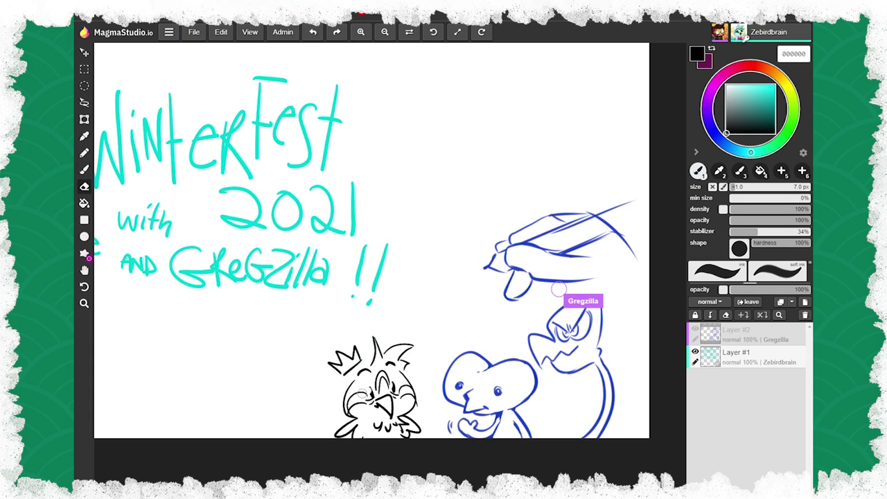
- Write "DaHeck is this" in black with the brush beside the crowned bird, with a pointed speech-bubble tail toward it
{"action": "key", "text": "b"}
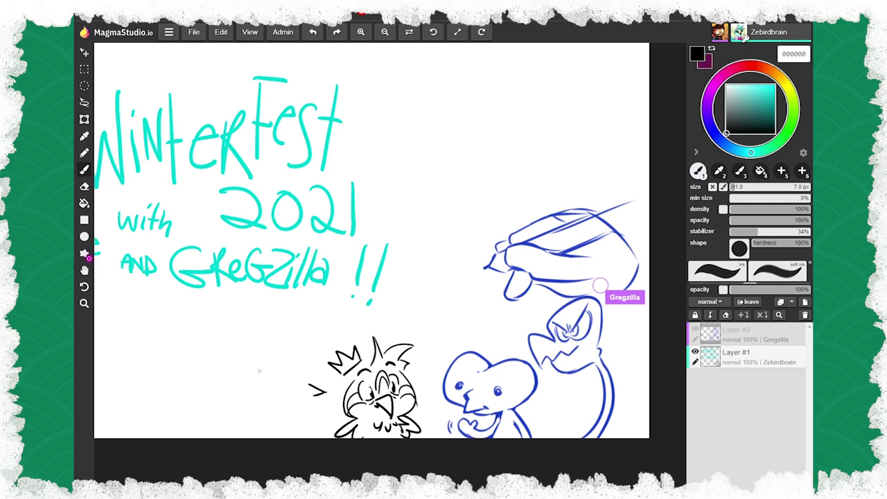
{"action": "mouse_move", "coordinate": [240, 369]}
{"action": "left_mouse_down"}
{"action": "mouse_move", "coordinate": [242, 390]}
{"action": "mouse_move", "coordinate": [274, 387]}
{"action": "left_mouse_up"}
{"action": "left_click_drag", "start_coordinate": [266, 379], "coordinate": [285, 382]}
{"action": "mouse_move", "coordinate": [292, 373]}
{"action": "left_mouse_down"}
{"action": "mouse_move", "coordinate": [290, 382]}
{"action": "mouse_move", "coordinate": [303, 383]}
{"action": "mouse_move", "coordinate": [262, 402]}
{"action": "left_mouse_up"}
{"action": "mouse_move", "coordinate": [272, 392]}
{"action": "left_mouse_down"}
{"action": "mouse_move", "coordinate": [266, 402]}
{"action": "mouse_move", "coordinate": [281, 405]}
{"action": "left_mouse_up"}
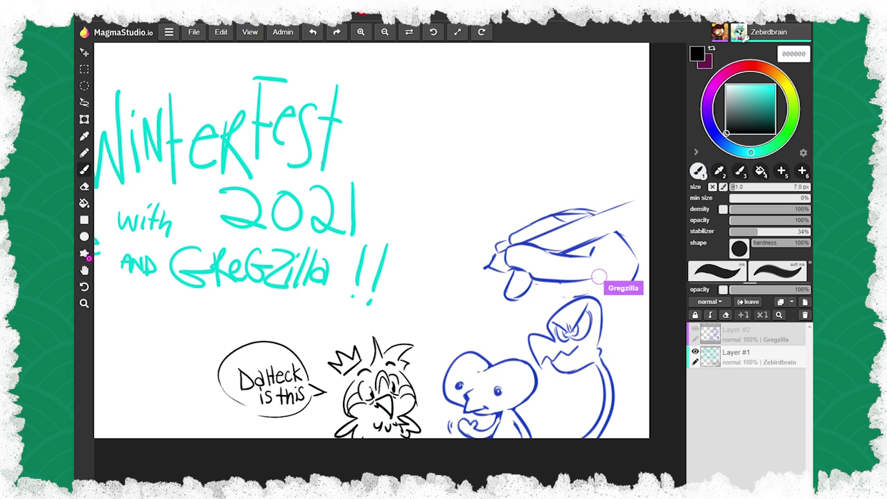
- Undo the speech-bubble outline and redraw it as a rounder oval around "DaHeck is this"
{"action": "key", "text": "ctrl+z"}
{"action": "key", "text": "ctrl+z"}
{"action": "left_click_drag", "start_coordinate": [311, 378], "coordinate": [295, 414]}
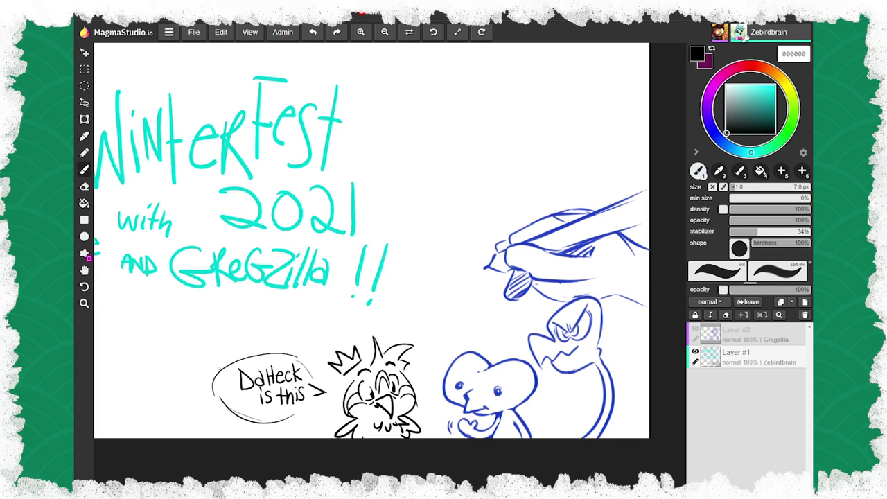
{"action": "key", "text": "e"}
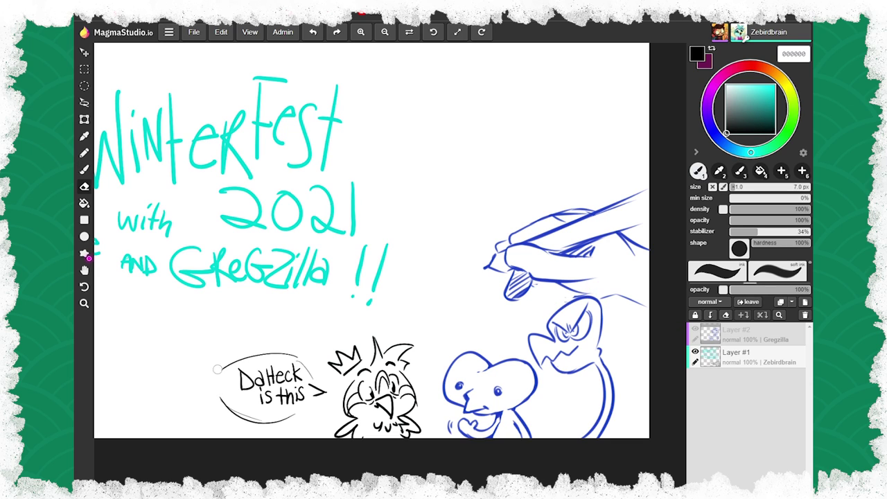
{"action": "key", "text": "b"}
{"action": "mouse_move", "coordinate": [232, 361]}
{"action": "left_mouse_down"}
{"action": "mouse_move", "coordinate": [221, 381]}
{"action": "mouse_move", "coordinate": [228, 405]}
{"action": "left_mouse_up"}
{"action": "left_click_drag", "start_coordinate": [297, 410], "coordinate": [308, 402]}
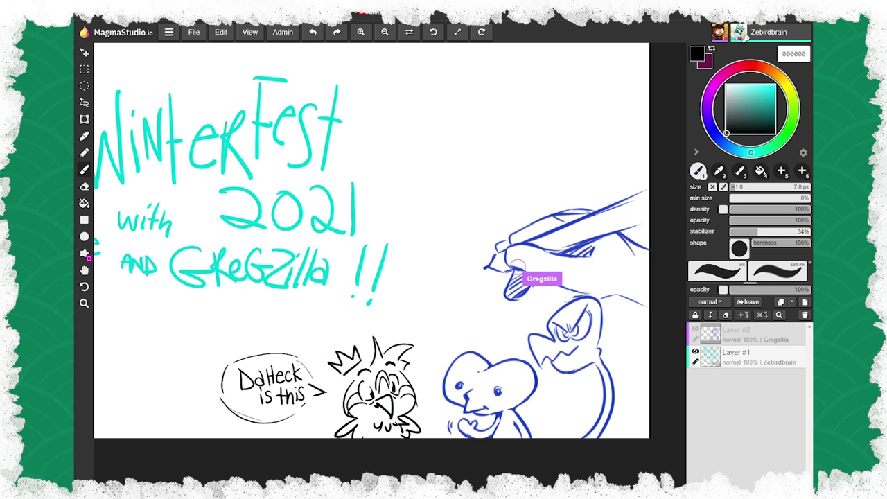
- Erase the crowned bird's pupils and redraw them in black
{"action": "key", "text": "e"}
{"action": "mouse_move", "coordinate": [368, 388]}
{"action": "left_mouse_down"}
{"action": "mouse_move", "coordinate": [369, 397]}
{"action": "mouse_move", "coordinate": [367, 386]}
{"action": "left_mouse_up"}
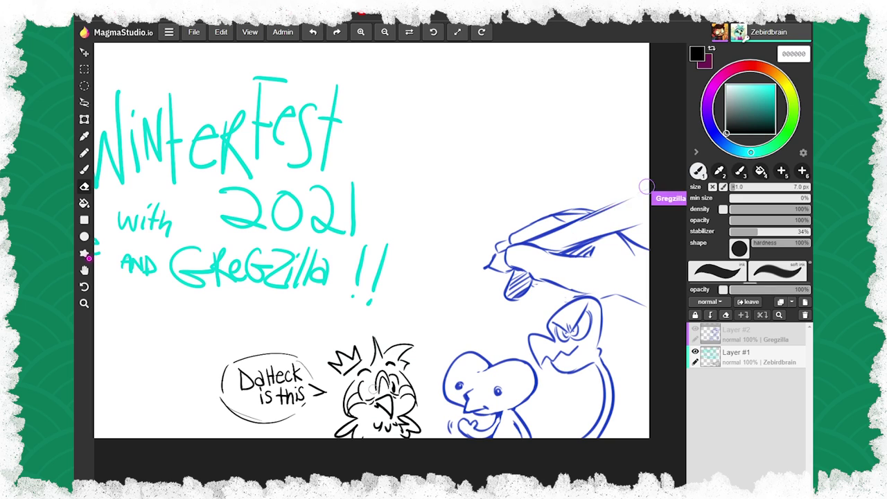
{"action": "key", "text": "b"}
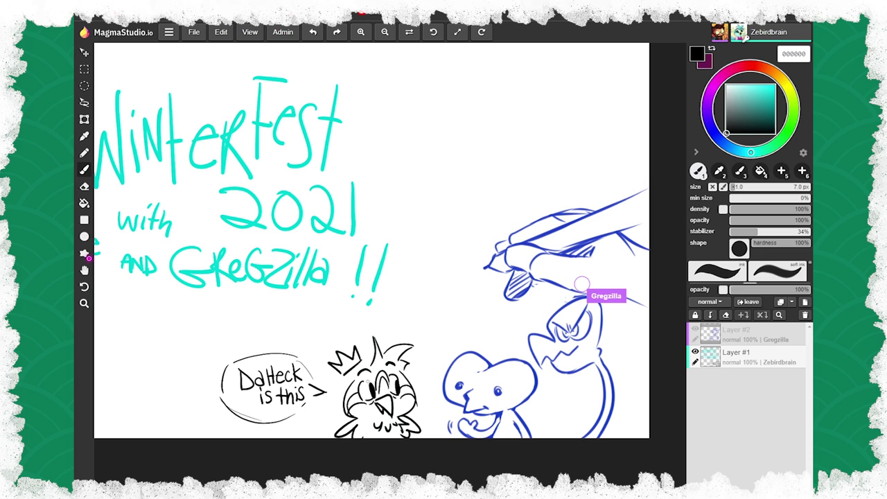
{"action": "key", "text": "e"}
{"action": "key", "text": "b"}
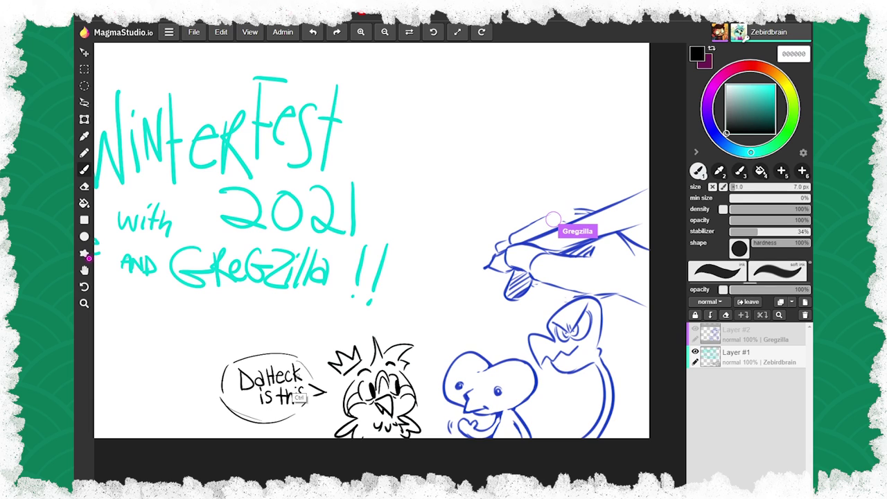
{"action": "key", "text": "e"}
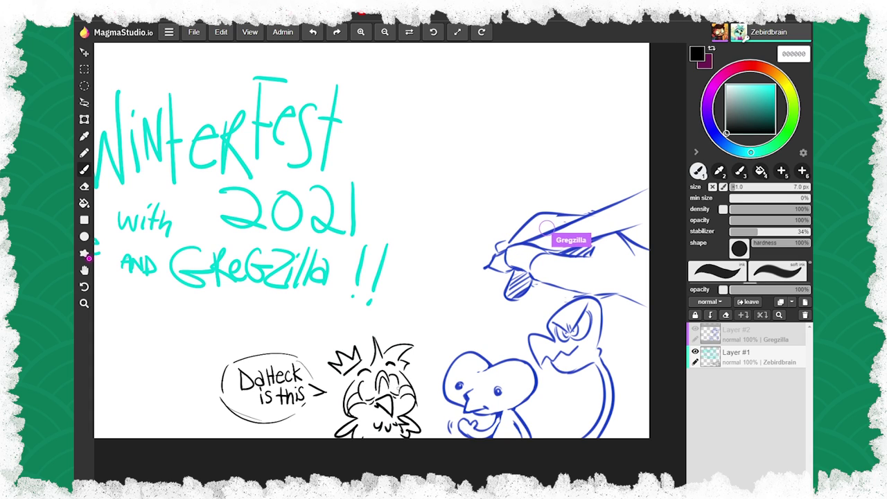
{"action": "left_click_drag", "start_coordinate": [397, 383], "coordinate": [398, 395]}
{"action": "left_click_drag", "start_coordinate": [373, 387], "coordinate": [373, 398]}
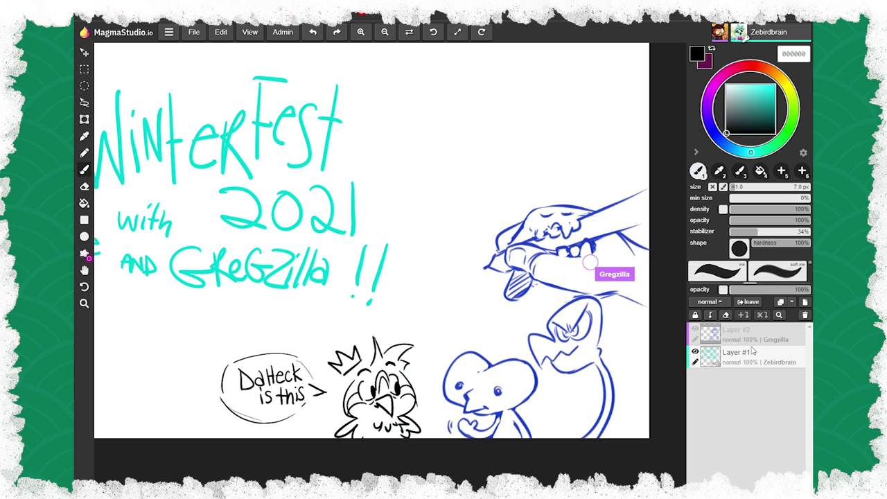
- Add a new layer and draw two round black eyes with filled pupils above the blue sketched hand, using a 16 px brush for the pupils
{"action": "left_click", "coordinate": [804, 302]}
{"action": "left_click_drag", "start_coordinate": [729, 355], "coordinate": [727, 326]}
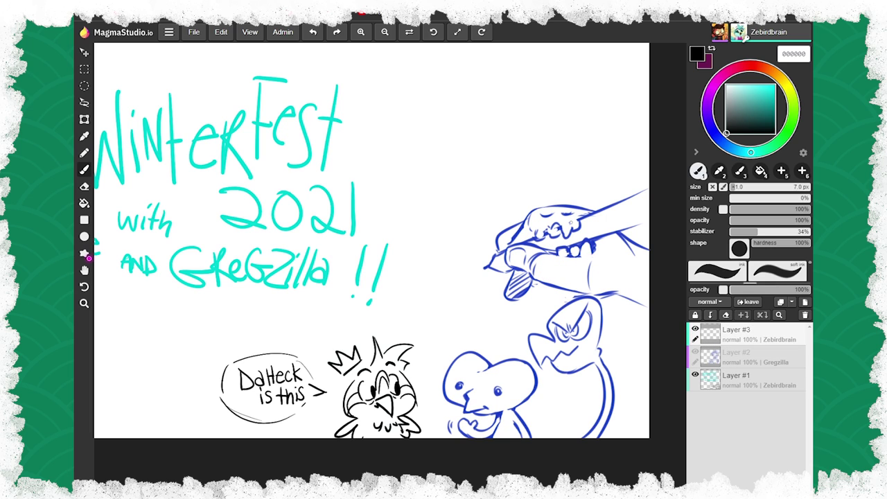
{"action": "mouse_move", "coordinate": [552, 216]}
{"action": "left_mouse_down"}
{"action": "mouse_move", "coordinate": [558, 192]}
{"action": "mouse_move", "coordinate": [532, 201]}
{"action": "left_mouse_up"}
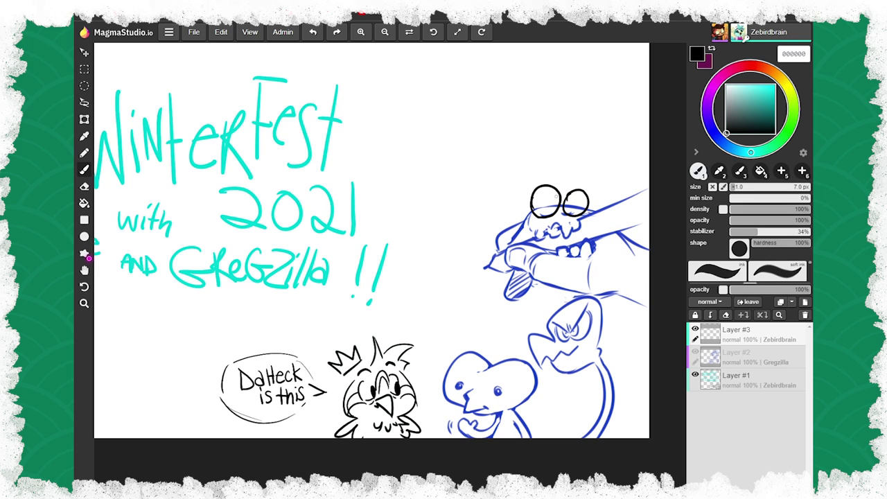
{"action": "left_click", "coordinate": [742, 187]}
{"action": "mouse_move", "coordinate": [544, 202]}
{"action": "left_mouse_down"}
{"action": "mouse_move", "coordinate": [544, 194]}
{"action": "mouse_move", "coordinate": [574, 200]}
{"action": "left_mouse_up"}
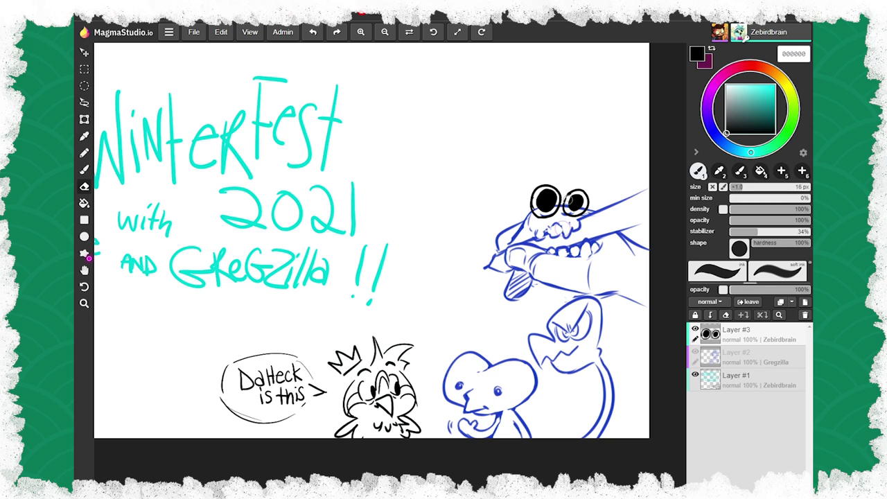
- Reduce the brush size to 4 px and clean up the pupils of the two round eyes
{"action": "key", "text": "["}
{"action": "key", "text": "["}
{"action": "key", "text": "["}
{"action": "key", "text": "["}
{"action": "key", "text": "["}
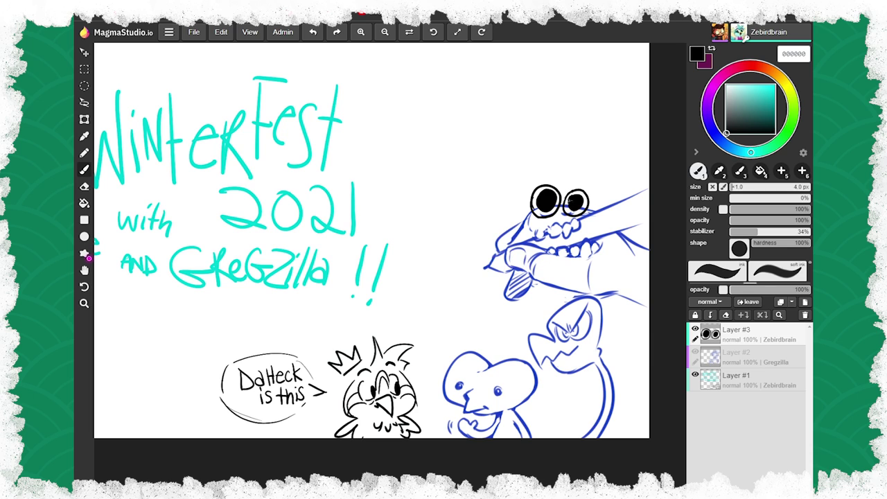
- Add a new layer below the eyes layer and paint the eye whites on it in white with a 12 px brush
{"action": "left_click", "coordinate": [737, 187]}
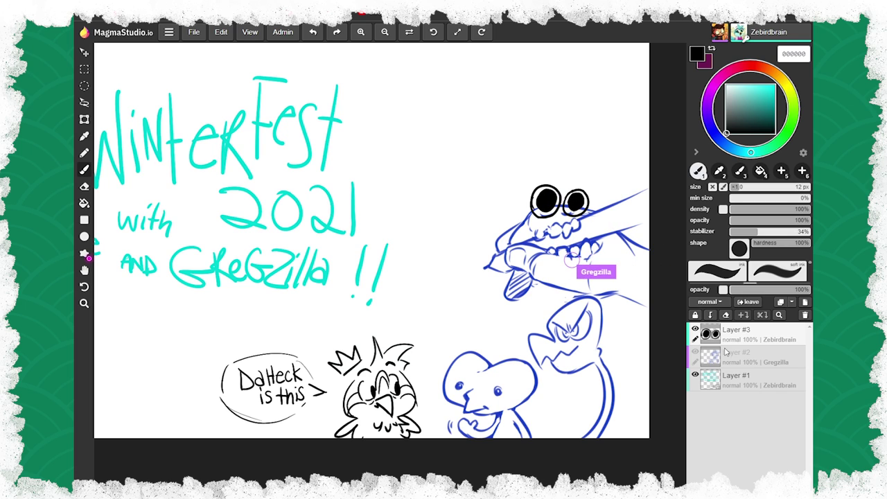
{"action": "left_click", "coordinate": [803, 301]}
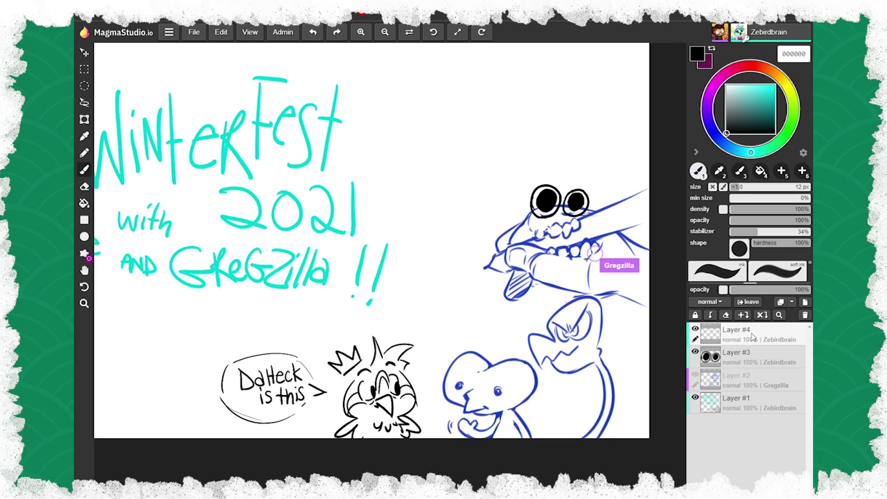
{"action": "left_click_drag", "start_coordinate": [749, 334], "coordinate": [747, 361]}
{"action": "left_click", "coordinate": [726, 86]}
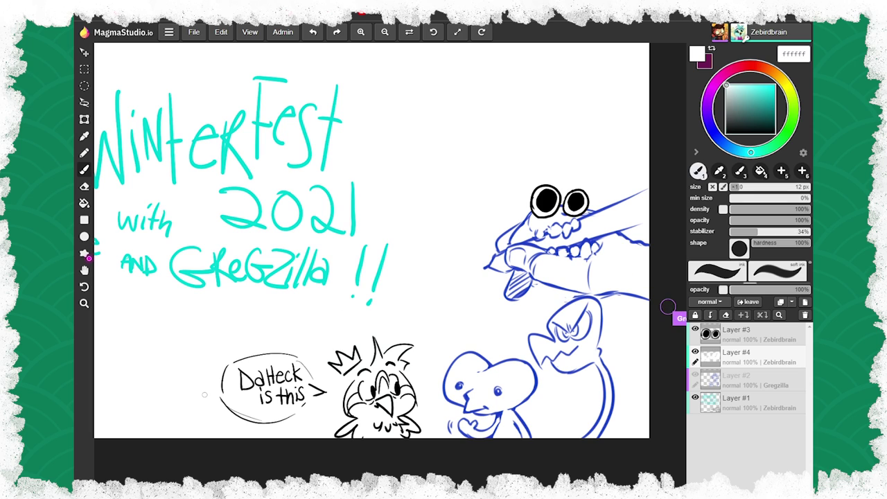
- Merge the eye outline layer down into the white fill layer and paint white highlights on the pupils
{"action": "right_click", "coordinate": [736, 337]}
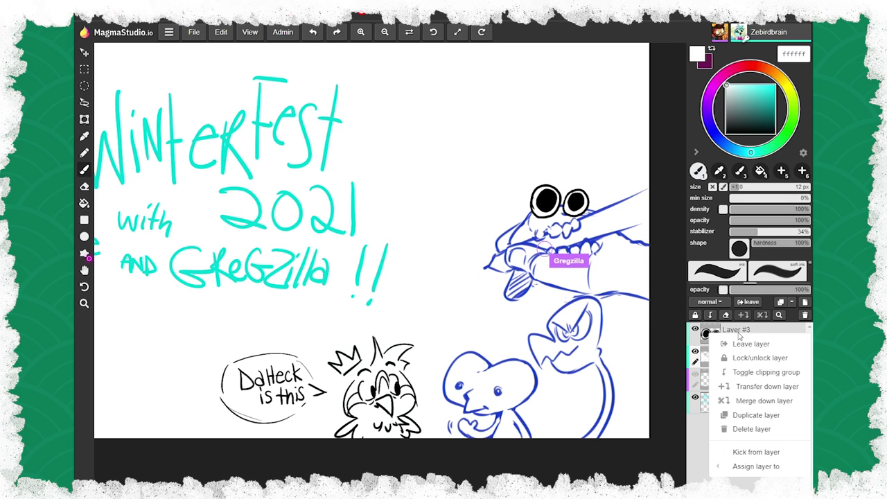
{"action": "left_click", "coordinate": [737, 388]}
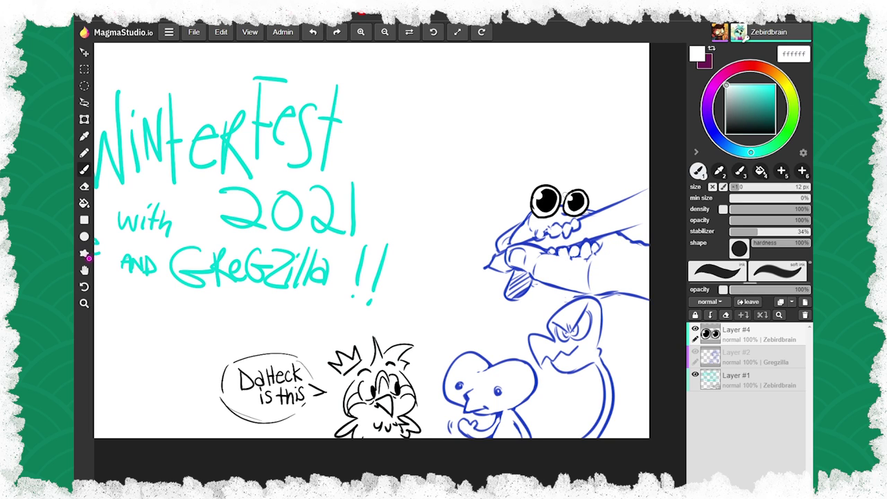
- Draw a curved black eyebrow above each of the two round eyes
{"action": "left_click_drag", "start_coordinate": [738, 128], "coordinate": [725, 136]}
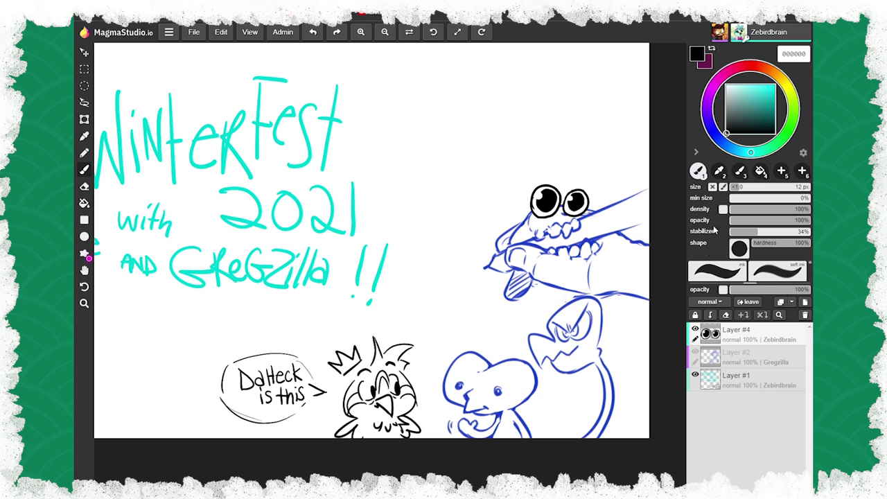
{"action": "left_click_drag", "start_coordinate": [534, 191], "coordinate": [524, 183]}
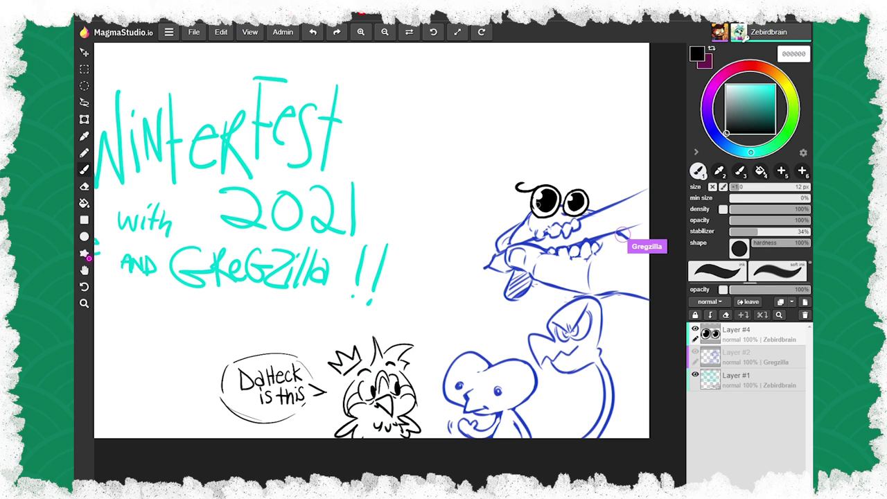
{"action": "key", "text": "ctrl+z"}
{"action": "mouse_move", "coordinate": [551, 178]}
{"action": "left_mouse_down"}
{"action": "mouse_move", "coordinate": [529, 183]}
{"action": "mouse_move", "coordinate": [590, 188]}
{"action": "left_mouse_up"}
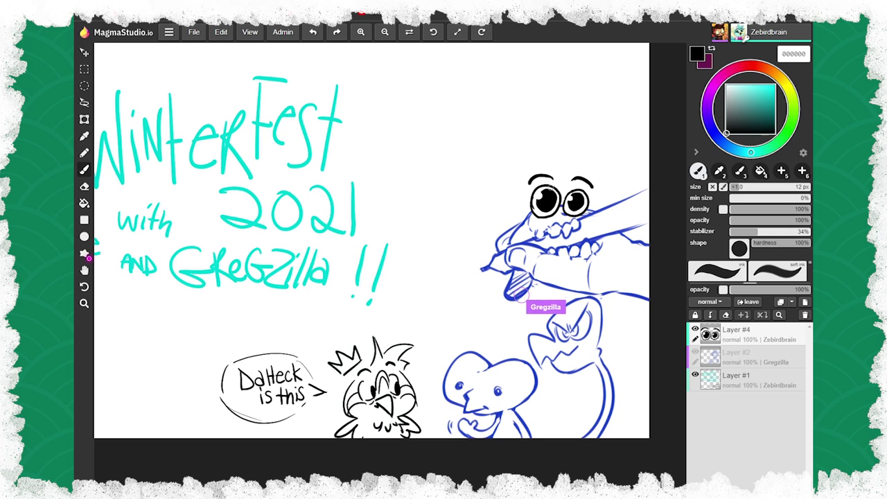
- Draw a black triangle in the middle of the canvas and label its corners "work", "Free" and "Pers. Proj"
{"action": "left_click_drag", "start_coordinate": [471, 309], "coordinate": [410, 299]}
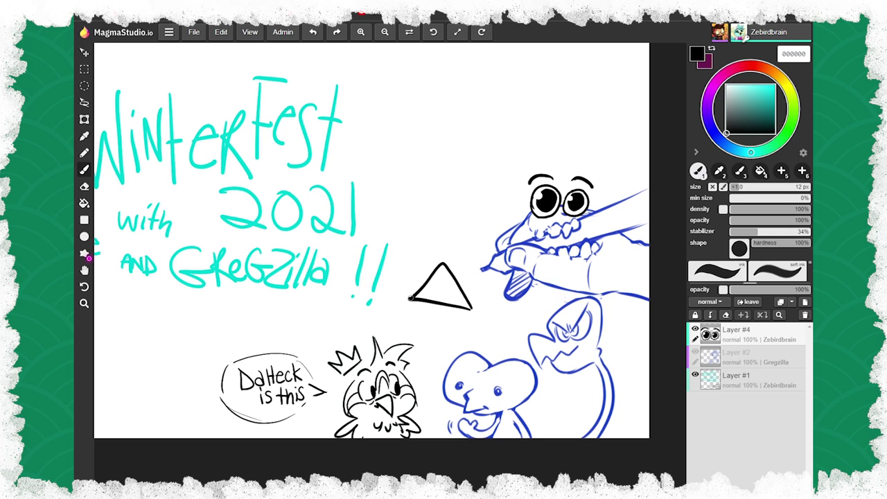
{"action": "left_click_drag", "start_coordinate": [443, 244], "coordinate": [468, 247]}
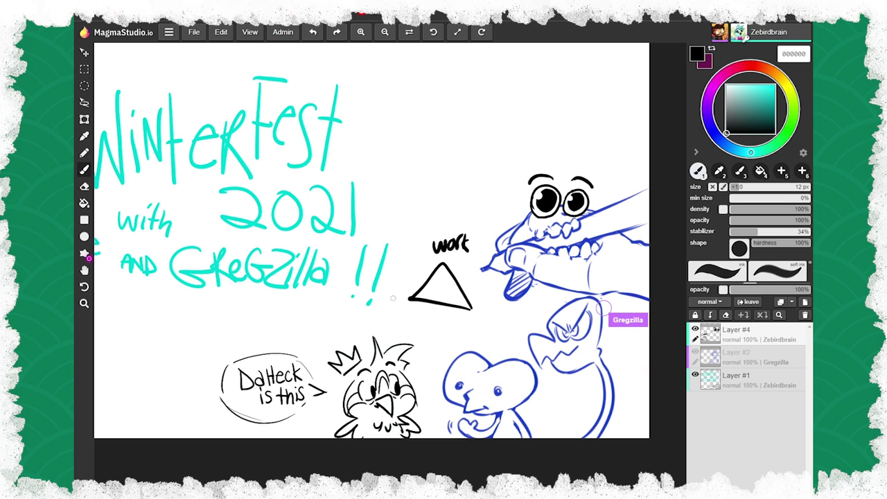
{"action": "mouse_move", "coordinate": [475, 317]}
{"action": "left_mouse_down"}
{"action": "mouse_move", "coordinate": [470, 327]}
{"action": "mouse_move", "coordinate": [504, 333]}
{"action": "left_mouse_up"}
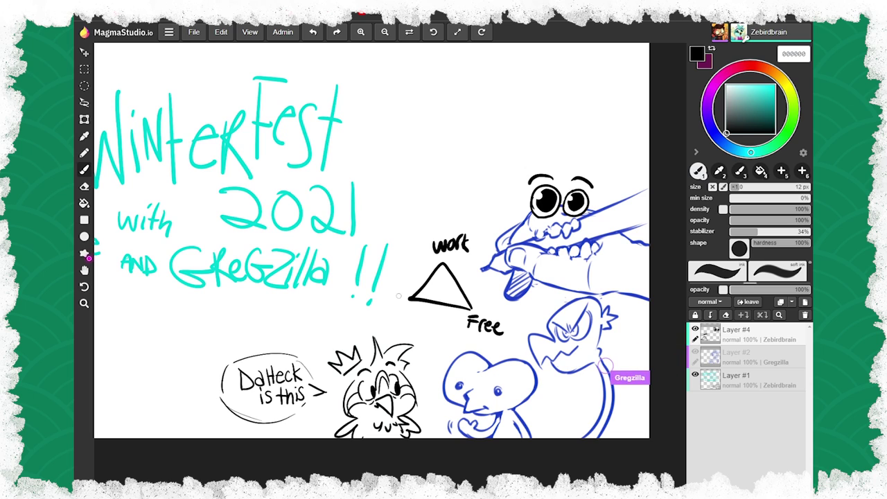
{"action": "mouse_move", "coordinate": [383, 291]}
{"action": "left_mouse_down"}
{"action": "mouse_move", "coordinate": [406, 316]}
{"action": "mouse_move", "coordinate": [394, 338]}
{"action": "mouse_move", "coordinate": [403, 324]}
{"action": "left_mouse_up"}
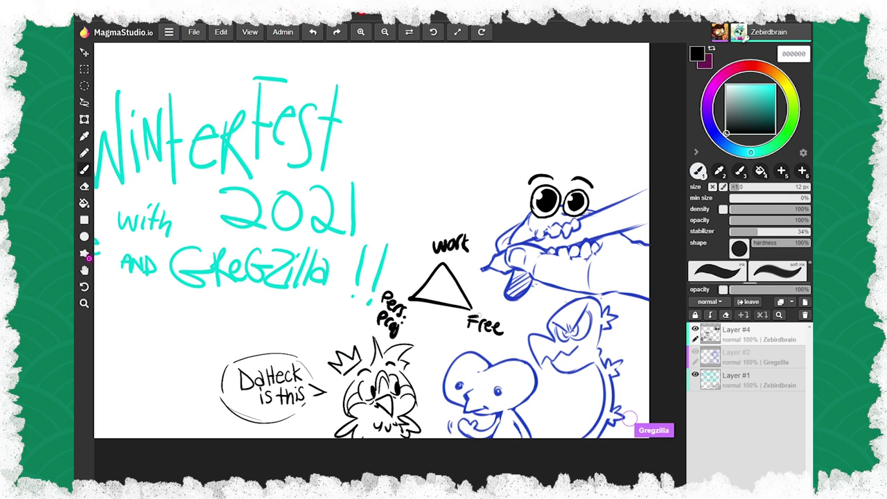
- Black out the triangle's "work" label instead of "Free" and draw an arrow pointing down at it
{"action": "mouse_move", "coordinate": [458, 315]}
{"action": "left_mouse_down"}
{"action": "mouse_move", "coordinate": [510, 330]}
{"action": "mouse_move", "coordinate": [454, 331]}
{"action": "mouse_move", "coordinate": [462, 313]}
{"action": "left_mouse_up"}
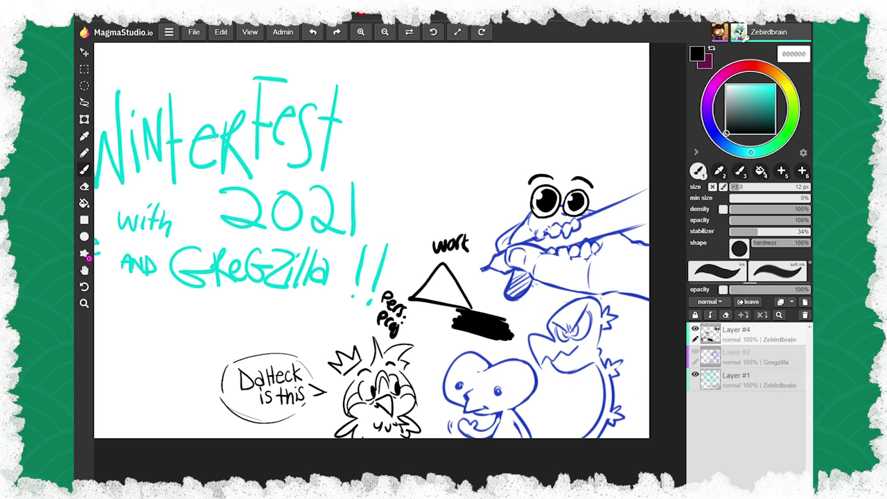
{"action": "key", "text": "ctrl+z"}
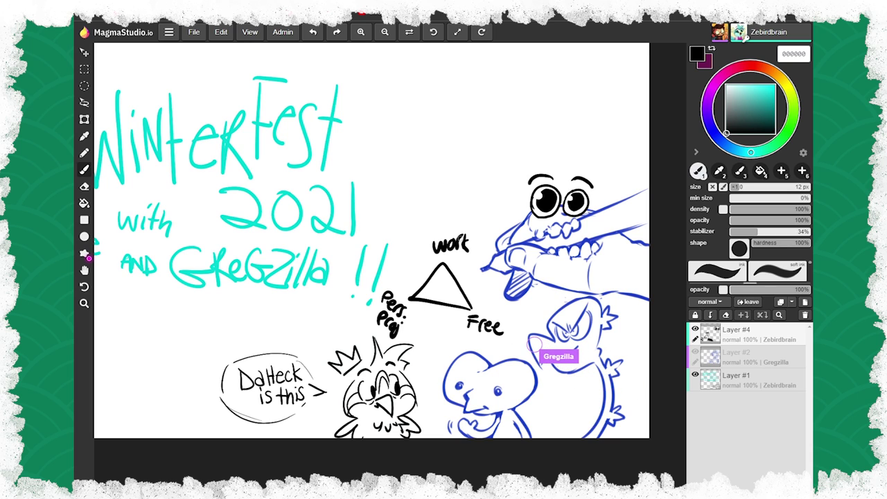
{"action": "mouse_move", "coordinate": [468, 235]}
{"action": "left_mouse_down"}
{"action": "mouse_move", "coordinate": [424, 239]}
{"action": "mouse_move", "coordinate": [449, 253]}
{"action": "mouse_move", "coordinate": [435, 253]}
{"action": "left_mouse_up"}
{"action": "mouse_move", "coordinate": [437, 183]}
{"action": "left_mouse_down"}
{"action": "mouse_move", "coordinate": [441, 228]}
{"action": "mouse_move", "coordinate": [430, 220]}
{"action": "left_mouse_up"}
- Select the whole labelled triangle diagram with the lasso, delete it and clear the selection
{"action": "left_click", "coordinate": [84, 102]}
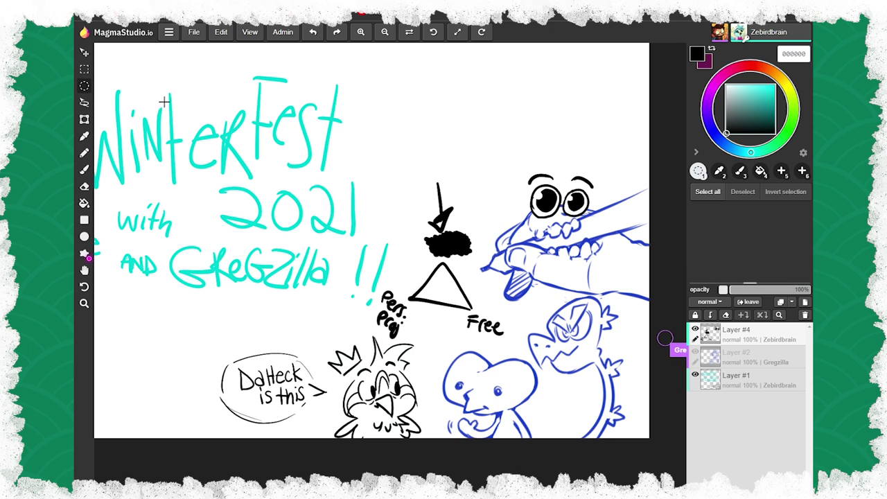
{"action": "mouse_move", "coordinate": [388, 278]}
{"action": "left_mouse_down"}
{"action": "mouse_move", "coordinate": [372, 312]}
{"action": "mouse_move", "coordinate": [379, 337]}
{"action": "mouse_move", "coordinate": [504, 339]}
{"action": "mouse_move", "coordinate": [502, 291]}
{"action": "mouse_move", "coordinate": [463, 198]}
{"action": "mouse_move", "coordinate": [406, 152]}
{"action": "left_mouse_up"}
{"action": "key", "text": "Delete"}
{"action": "key", "text": "ctrl+d"}
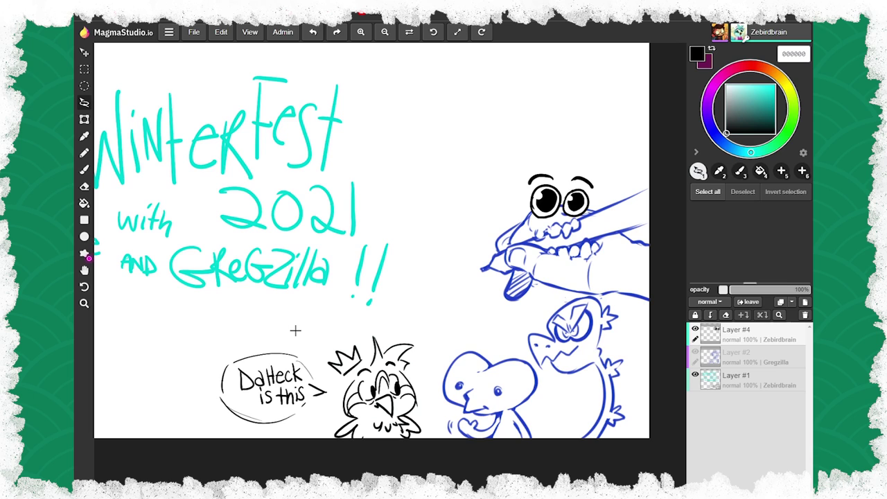
- Rename Layer #1 as "e" and redraw the crowned bird's eyes with the black brush
{"action": "left_click", "coordinate": [85, 170]}
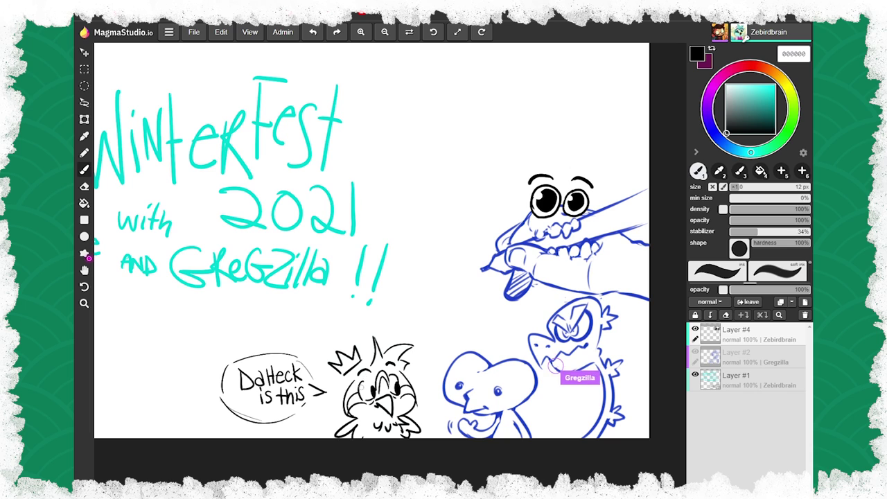
{"action": "key", "text": "e"}
{"action": "key", "text": "b"}
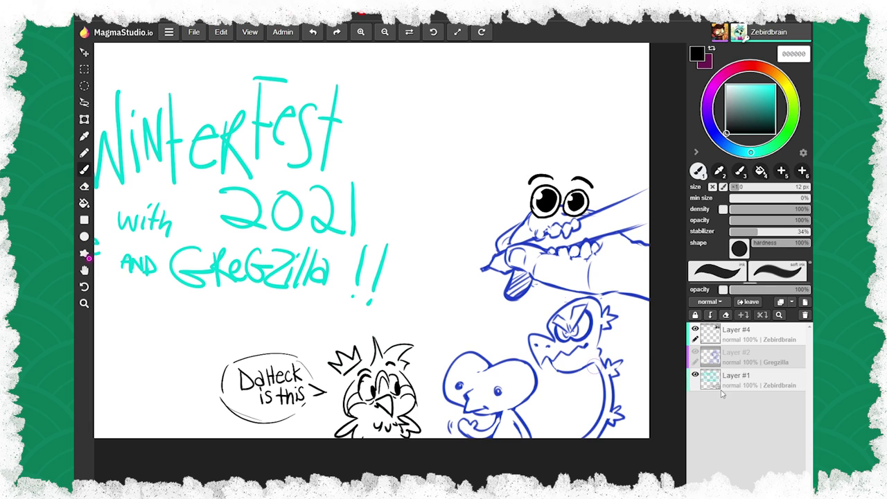
{"action": "double_click", "coordinate": [736, 375]}
{"action": "type", "text": "e"}
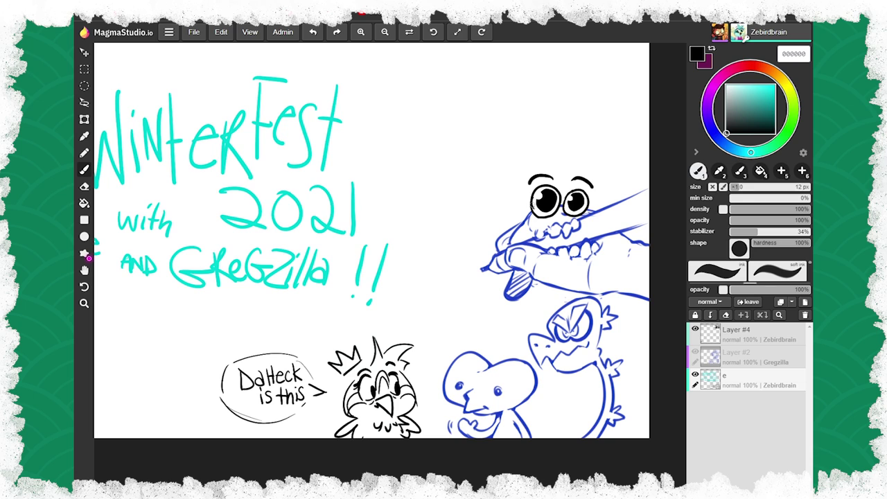
- Draw a black long-nosed fox head with big eyes on Layer #4, in the middle of the canvas beside the exclamation marks
{"action": "left_click", "coordinate": [714, 336]}
{"action": "key", "text": "e"}
{"action": "key", "text": "b"}
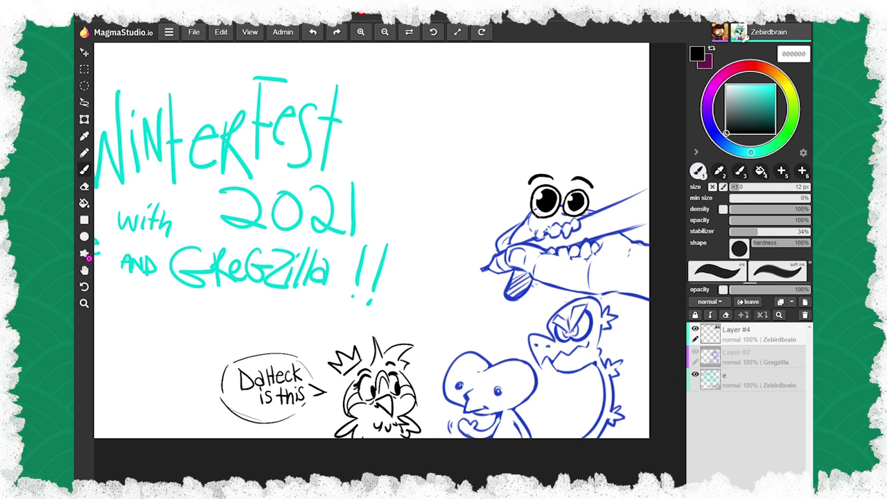
{"action": "left_click", "coordinate": [727, 84]}
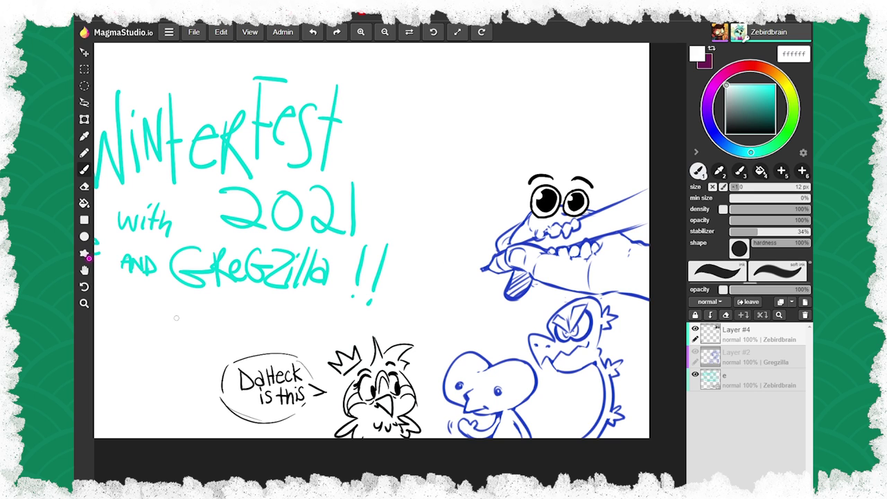
{"action": "key", "text": "space"}
{"action": "left_click_drag", "start_coordinate": [173, 385], "coordinate": [185, 394]}
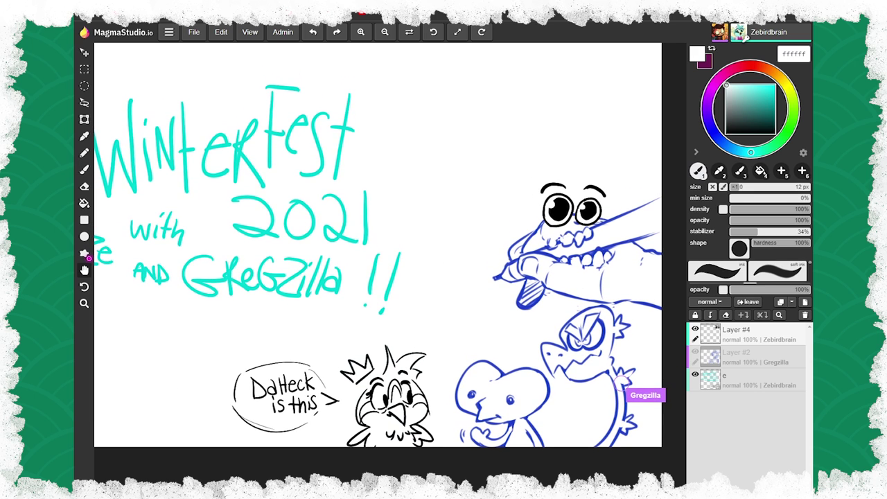
{"action": "key", "text": "b"}
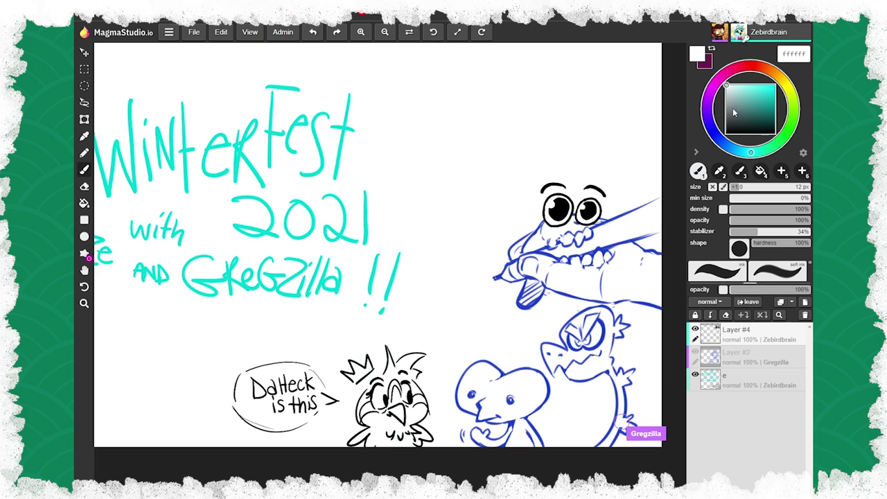
{"action": "left_click_drag", "start_coordinate": [734, 113], "coordinate": [725, 134]}
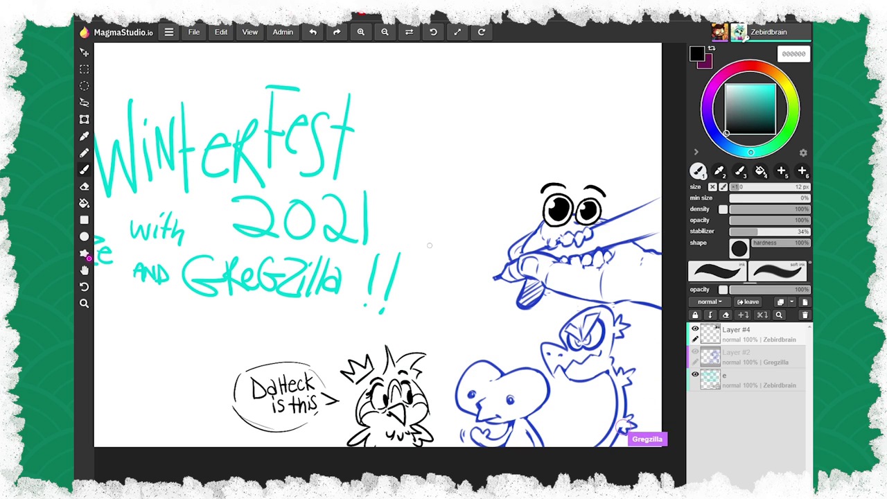
{"action": "mouse_move", "coordinate": [445, 248]}
{"action": "left_mouse_down"}
{"action": "mouse_move", "coordinate": [436, 257]}
{"action": "mouse_move", "coordinate": [419, 244]}
{"action": "left_mouse_up"}
{"action": "key", "text": "ctrl+z"}
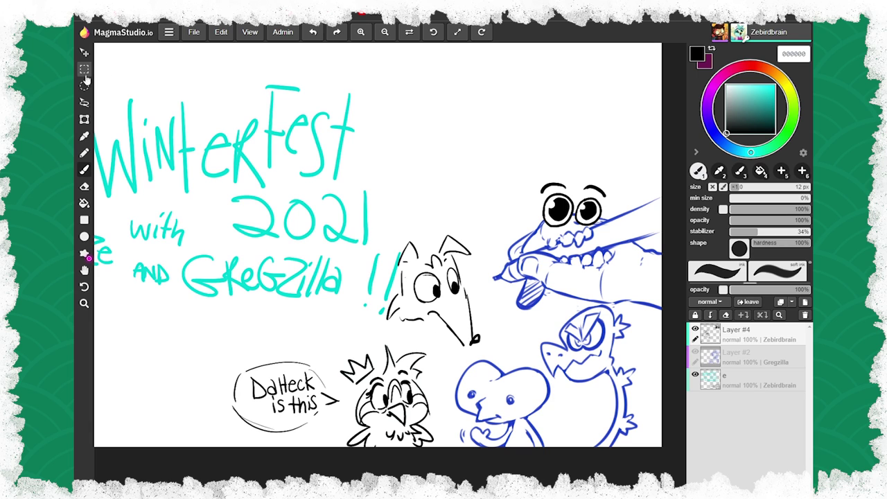
- Lasso the fox head, move it to the empty area left of the "Da Heck is this" bubble and clear the selection
{"action": "left_click", "coordinate": [84, 101]}
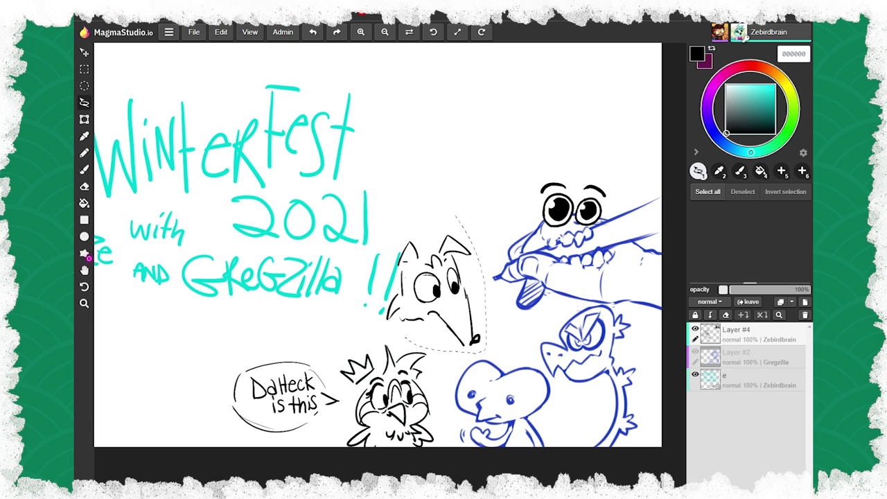
{"action": "left_click_drag", "start_coordinate": [454, 214], "coordinate": [402, 226]}
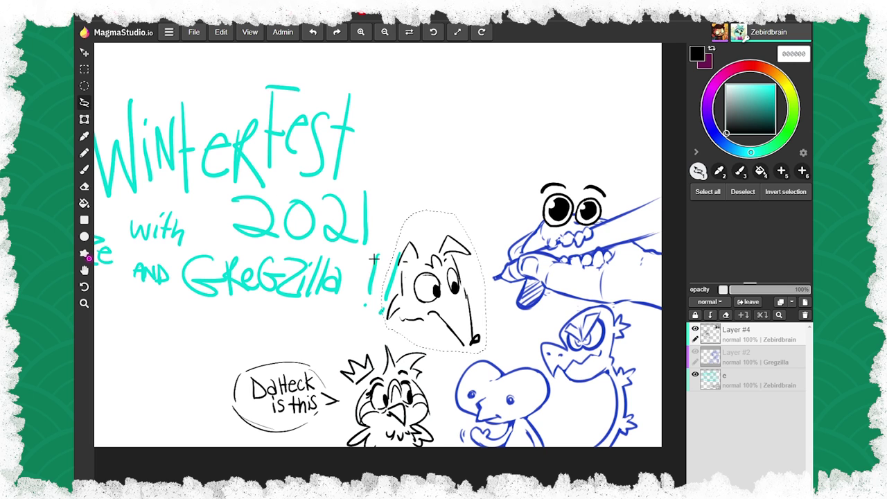
{"action": "mouse_move", "coordinate": [417, 289]}
{"action": "left_mouse_down"}
{"action": "mouse_move", "coordinate": [341, 346]}
{"action": "mouse_move", "coordinate": [164, 365]}
{"action": "mouse_move", "coordinate": [151, 330]}
{"action": "mouse_move", "coordinate": [151, 343]}
{"action": "left_mouse_up"}
{"action": "left_click", "coordinate": [84, 52]}
{"action": "left_click", "coordinate": [84, 102]}
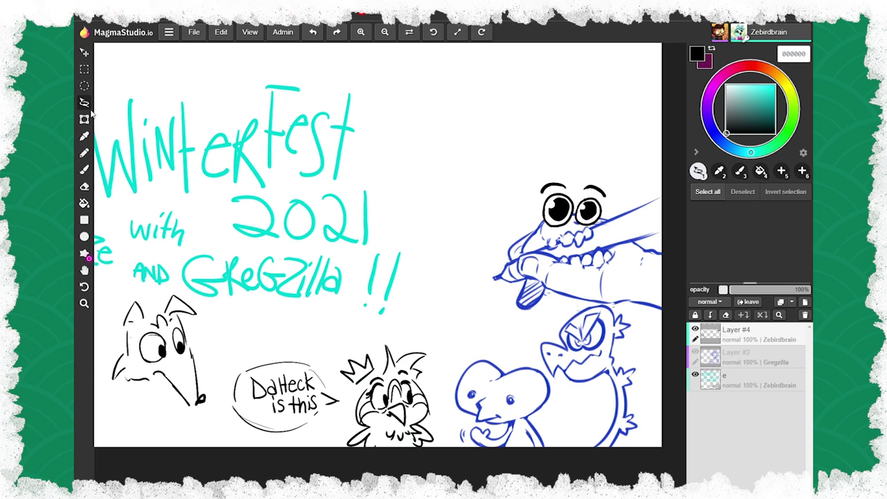
- Draw a black pteranodon head with a long pointed crest, round eyes and sharp beak to the right of the Winterfest title
{"action": "left_click", "coordinate": [84, 169]}
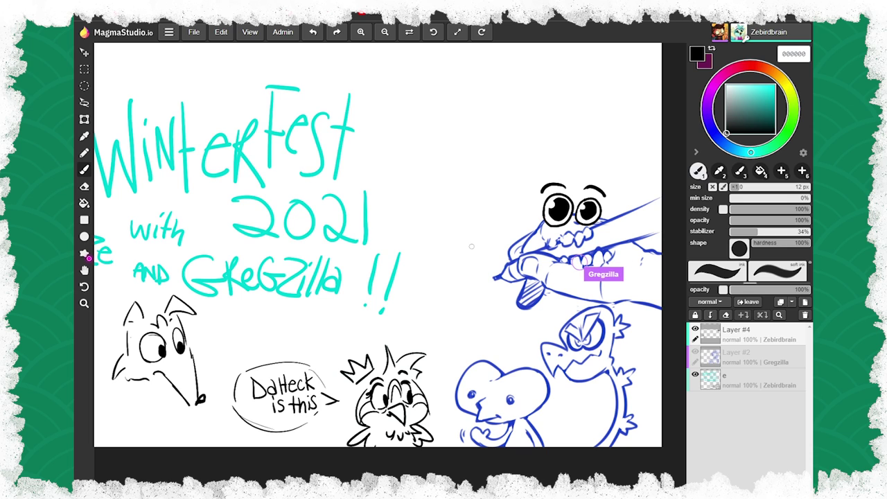
{"action": "mouse_move", "coordinate": [475, 310]}
{"action": "left_mouse_down"}
{"action": "mouse_move", "coordinate": [456, 328]}
{"action": "mouse_move", "coordinate": [462, 299]}
{"action": "mouse_move", "coordinate": [457, 321]}
{"action": "left_mouse_up"}
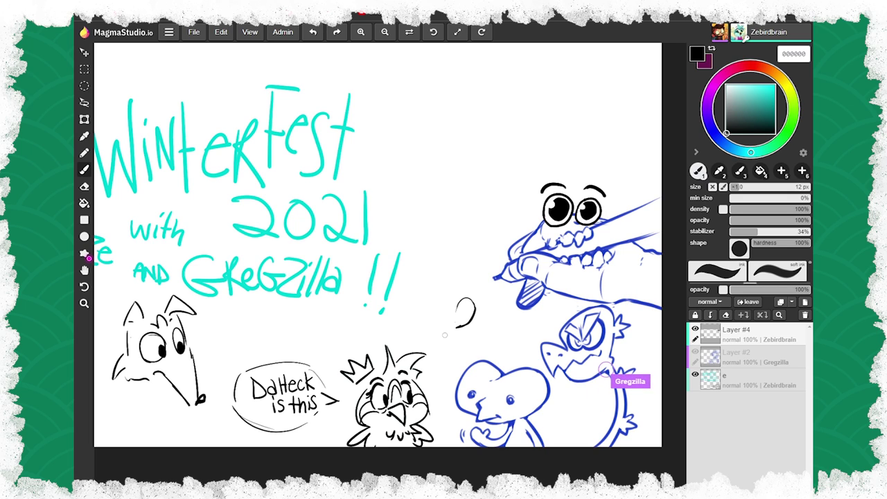
{"action": "key", "text": "ctrl+z"}
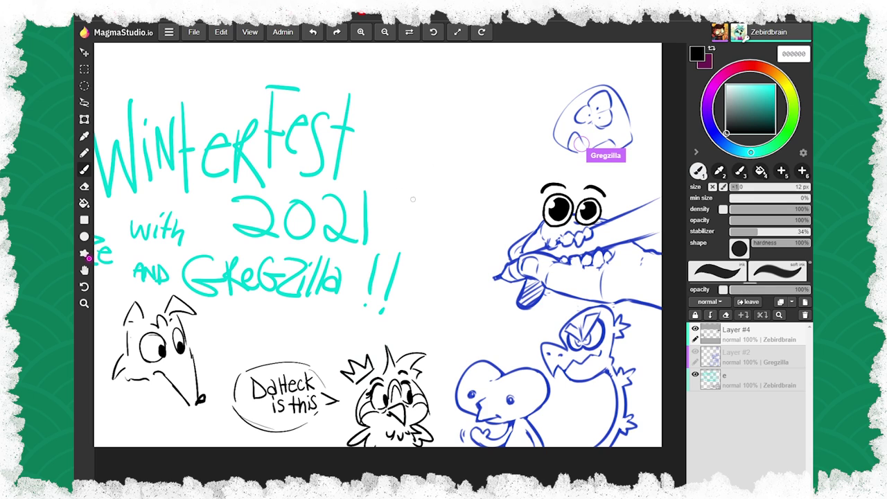
{"action": "mouse_move", "coordinate": [418, 164]}
{"action": "left_mouse_down"}
{"action": "mouse_move", "coordinate": [455, 186]}
{"action": "mouse_move", "coordinate": [467, 229]}
{"action": "mouse_move", "coordinate": [402, 173]}
{"action": "left_mouse_up"}
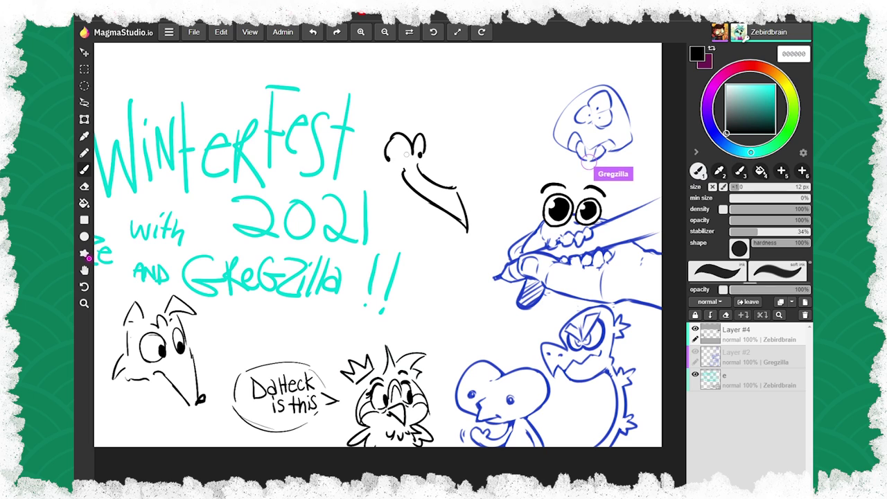
{"action": "left_click_drag", "start_coordinate": [409, 184], "coordinate": [394, 181]}
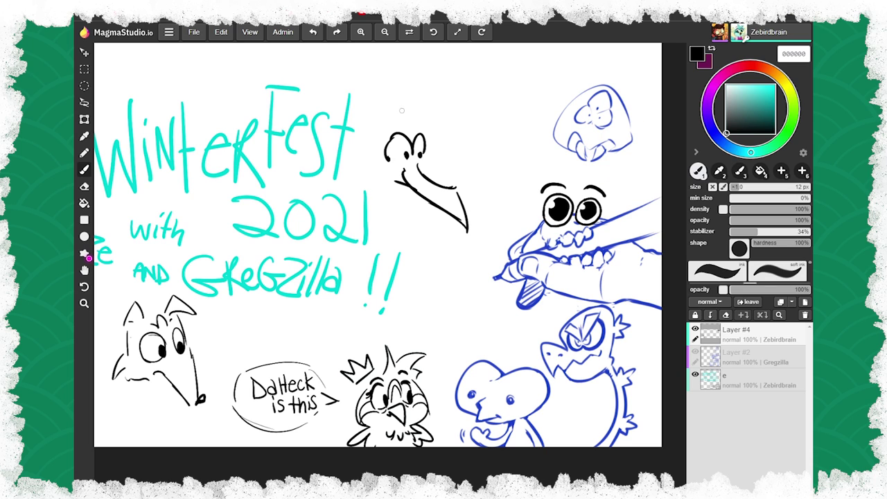
{"action": "mouse_move", "coordinate": [338, 50]}
{"action": "left_mouse_down"}
{"action": "mouse_move", "coordinate": [377, 127]}
{"action": "mouse_move", "coordinate": [422, 127]}
{"action": "mouse_move", "coordinate": [368, 136]}
{"action": "mouse_move", "coordinate": [416, 219]}
{"action": "left_mouse_up"}
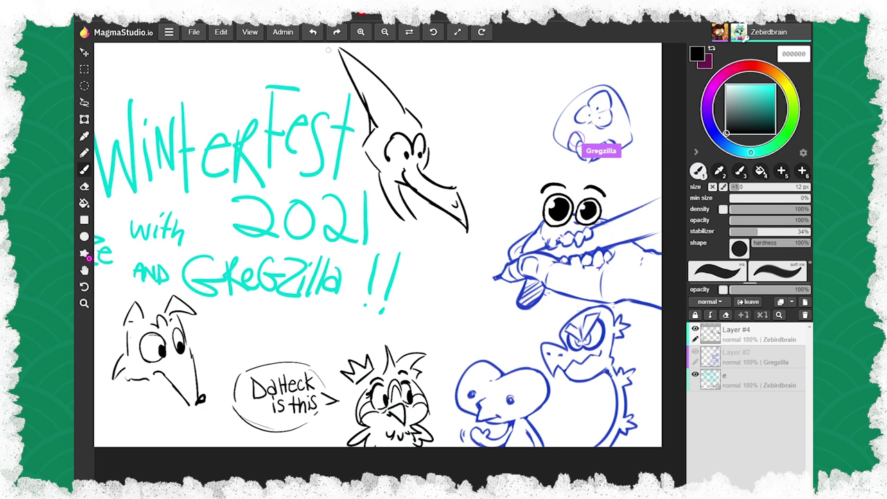
- Clean up the pteranodon's crest line, add spots beside its eyes and redraw the eyes without pupils
{"action": "key", "text": "e"}
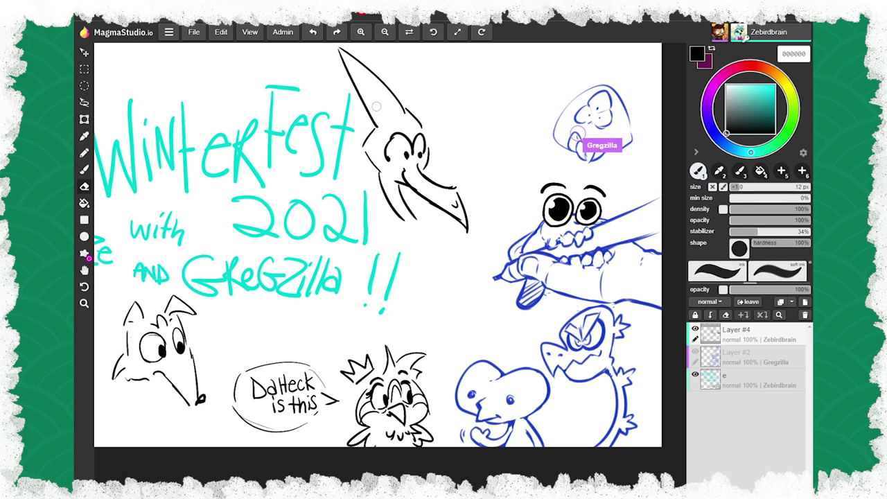
{"action": "key", "text": "b"}
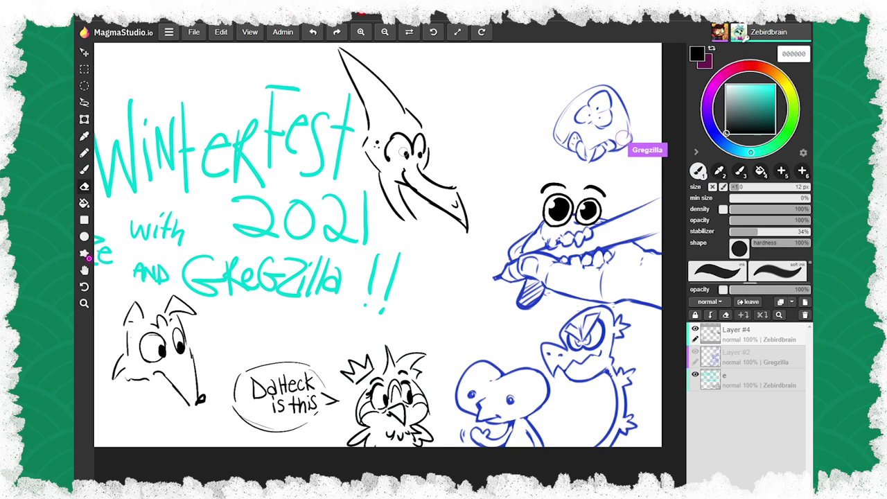
{"action": "key", "text": "b"}
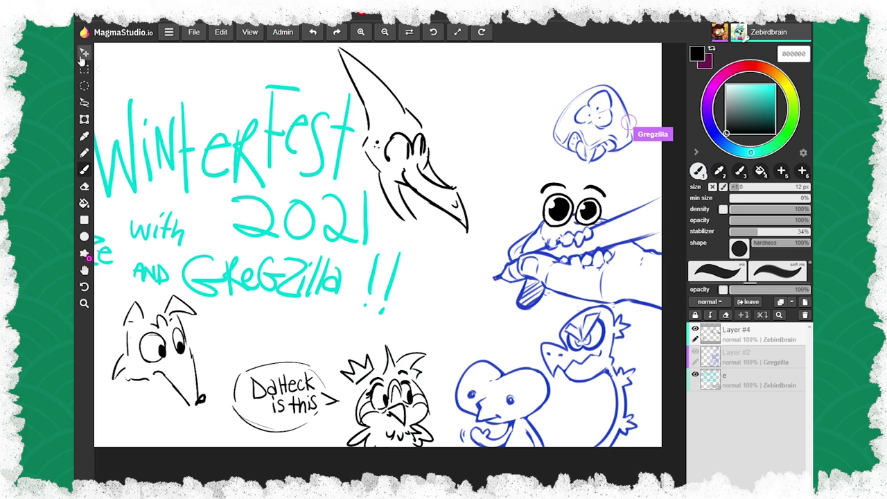
- Lasso the pteranodon head, scale it to about half size and place it beside the title's exclamation marks
{"action": "left_click", "coordinate": [83, 102]}
{"action": "mouse_move", "coordinate": [321, 55]}
{"action": "left_mouse_down"}
{"action": "mouse_move", "coordinate": [333, 132]}
{"action": "mouse_move", "coordinate": [438, 257]}
{"action": "mouse_move", "coordinate": [326, 63]}
{"action": "left_mouse_up"}
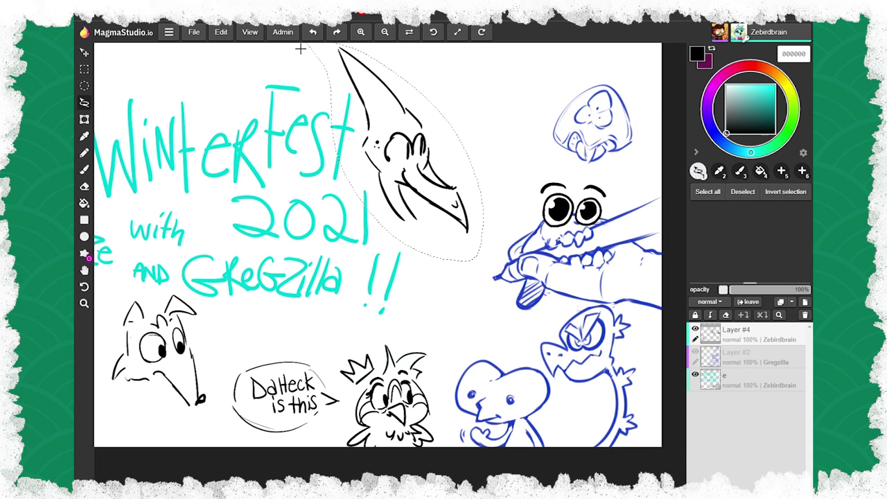
{"action": "left_click", "coordinate": [84, 119]}
{"action": "left_click_drag", "start_coordinate": [478, 260], "coordinate": [390, 167]}
{"action": "mouse_move", "coordinate": [360, 103]}
{"action": "left_mouse_down"}
{"action": "mouse_move", "coordinate": [282, 251]}
{"action": "mouse_move", "coordinate": [439, 227]}
{"action": "mouse_move", "coordinate": [232, 380]}
{"action": "mouse_move", "coordinate": [162, 410]}
{"action": "mouse_move", "coordinate": [142, 395]}
{"action": "mouse_move", "coordinate": [253, 332]}
{"action": "mouse_move", "coordinate": [331, 358]}
{"action": "mouse_move", "coordinate": [392, 264]}
{"action": "mouse_move", "coordinate": [419, 270]}
{"action": "left_mouse_up"}
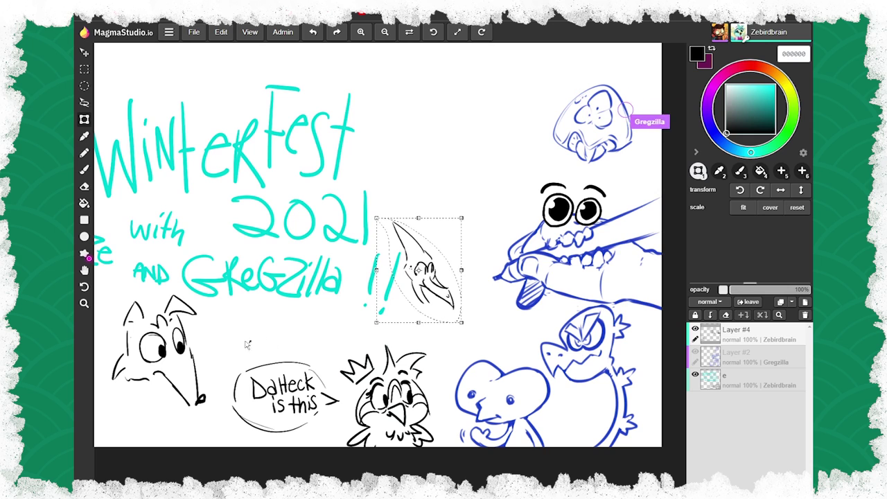
- Lasso the fox head, shrink it and place it directly left of the "Da Heck is this" bubble
{"action": "key", "text": "space"}
{"action": "left_click_drag", "start_coordinate": [142, 391], "coordinate": [186, 388]}
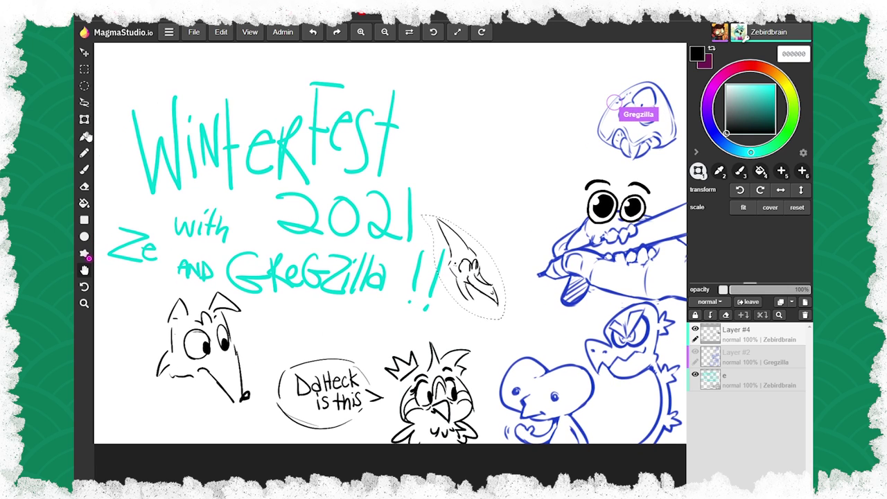
{"action": "left_click", "coordinate": [83, 102]}
{"action": "mouse_move", "coordinate": [201, 278]}
{"action": "left_mouse_down"}
{"action": "mouse_move", "coordinate": [185, 421]}
{"action": "mouse_move", "coordinate": [142, 304]}
{"action": "left_mouse_up"}
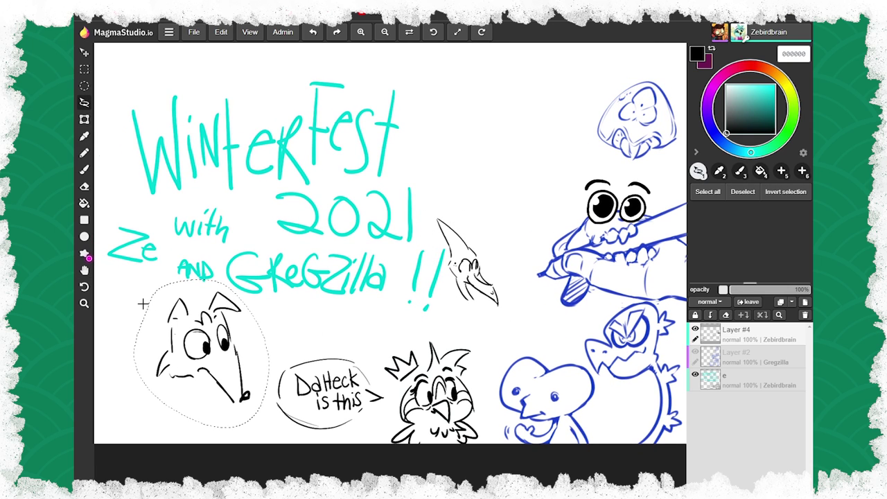
{"action": "key", "text": "ctrl+t"}
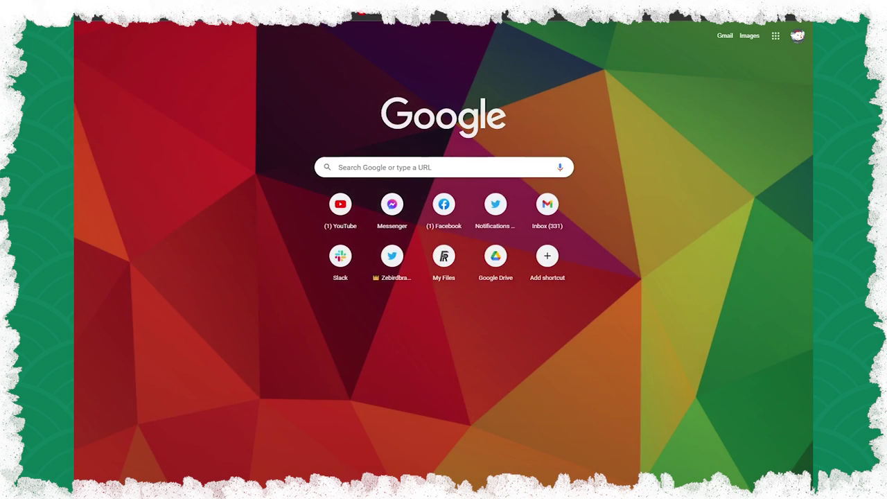
{"action": "key", "text": "ctrl+w"}
{"action": "left_click", "coordinate": [85, 119]}
{"action": "mouse_move", "coordinate": [131, 278]}
{"action": "left_mouse_down"}
{"action": "mouse_move", "coordinate": [193, 344]}
{"action": "mouse_move", "coordinate": [237, 334]}
{"action": "mouse_move", "coordinate": [236, 385]}
{"action": "left_mouse_up"}
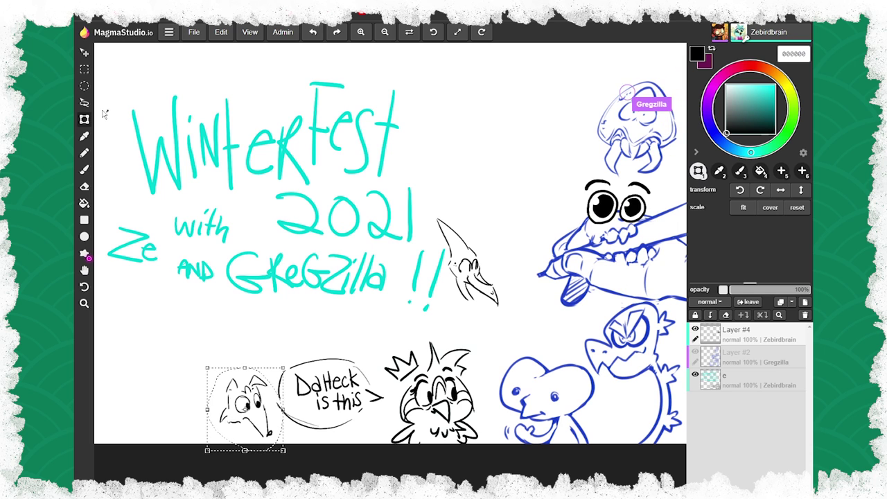
- Lasso the small pteranodon head and move it to just above and left of the fox head
{"action": "key", "text": "l"}
{"action": "left_click_drag", "start_coordinate": [429, 201], "coordinate": [427, 199]}
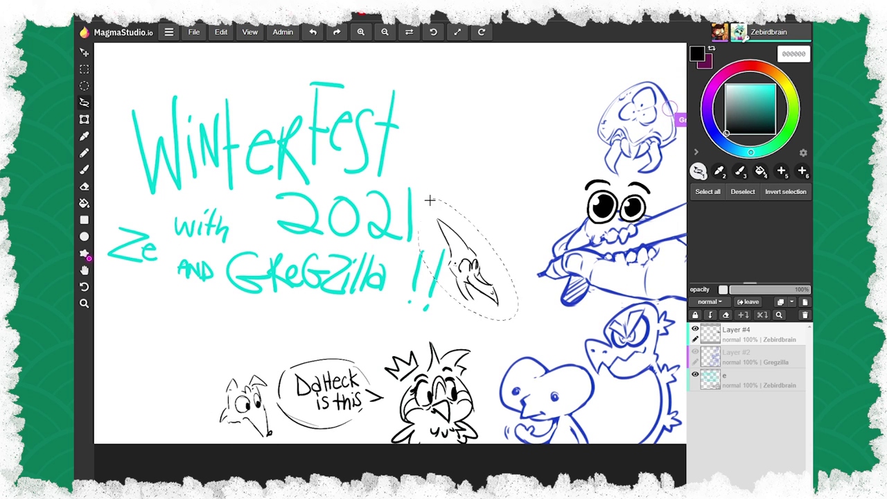
{"action": "key", "text": "v"}
{"action": "mouse_move", "coordinate": [396, 166]}
{"action": "left_mouse_down"}
{"action": "mouse_move", "coordinate": [87, 249]}
{"action": "mouse_move", "coordinate": [101, 257]}
{"action": "mouse_move", "coordinate": [108, 247]}
{"action": "left_mouse_up"}
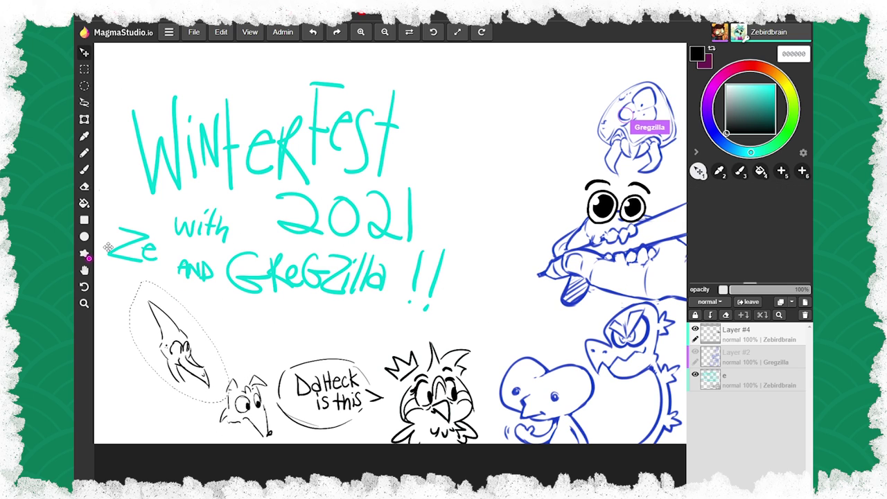
- Clear the selection and erase the neck lines below the pteranodon's head
{"action": "left_click", "coordinate": [84, 85]}
{"action": "key", "text": "e"}
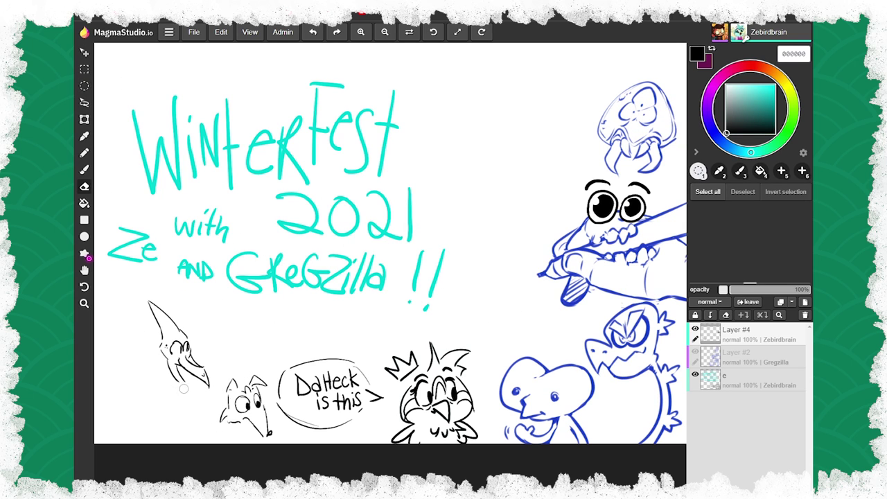
{"action": "key", "text": "l"}
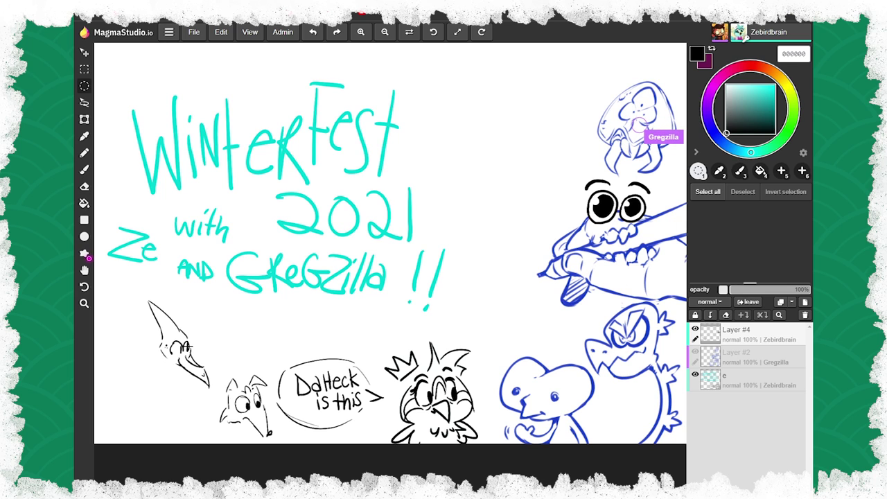
{"action": "key", "text": "e"}
{"action": "key", "text": "m"}
- Draw a small crested bird with a filled black beak, wing, tail and legs right of the title using a 4 px black brush
{"action": "left_click", "coordinate": [84, 168]}
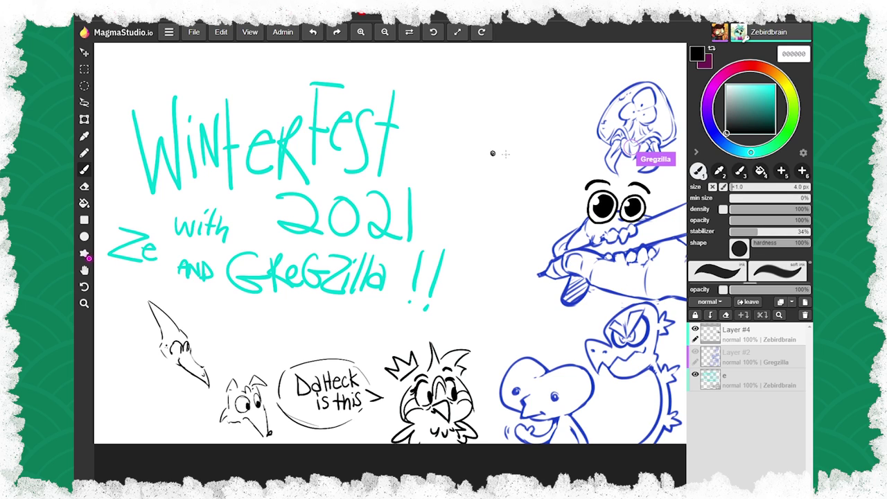
{"action": "mouse_move", "coordinate": [511, 151]}
{"action": "left_mouse_down"}
{"action": "mouse_move", "coordinate": [502, 168]}
{"action": "mouse_move", "coordinate": [485, 165]}
{"action": "mouse_move", "coordinate": [493, 135]}
{"action": "mouse_move", "coordinate": [477, 126]}
{"action": "left_mouse_up"}
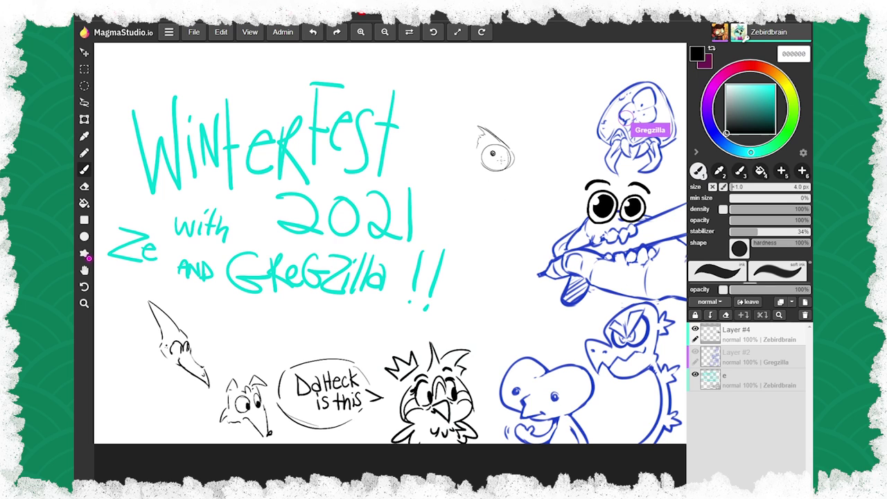
{"action": "left_click_drag", "start_coordinate": [501, 163], "coordinate": [519, 167]}
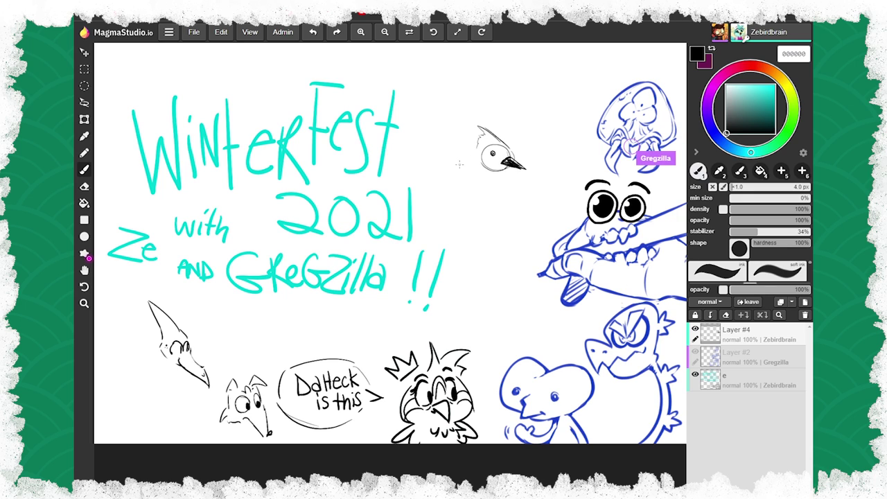
{"action": "left_click_drag", "start_coordinate": [497, 181], "coordinate": [478, 206]}
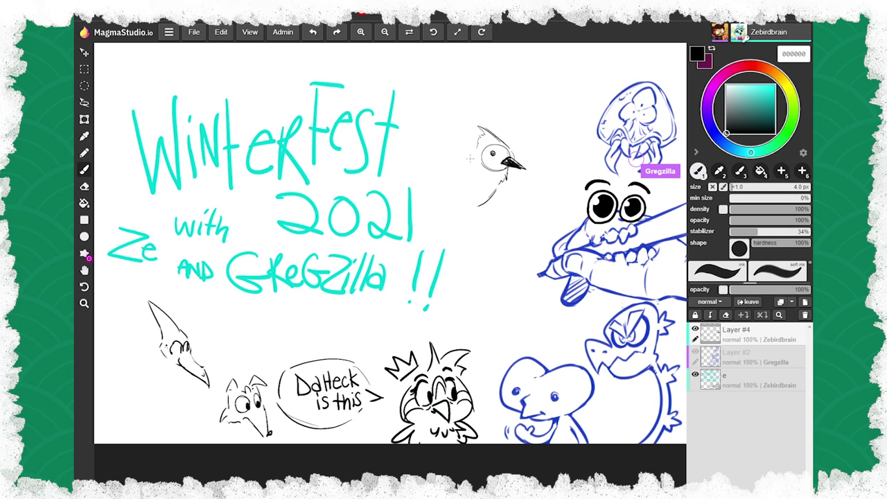
{"action": "mouse_move", "coordinate": [475, 150]}
{"action": "left_mouse_down"}
{"action": "mouse_move", "coordinate": [468, 162]}
{"action": "mouse_move", "coordinate": [488, 195]}
{"action": "mouse_move", "coordinate": [472, 163]}
{"action": "mouse_move", "coordinate": [451, 192]}
{"action": "mouse_move", "coordinate": [449, 159]}
{"action": "left_mouse_up"}
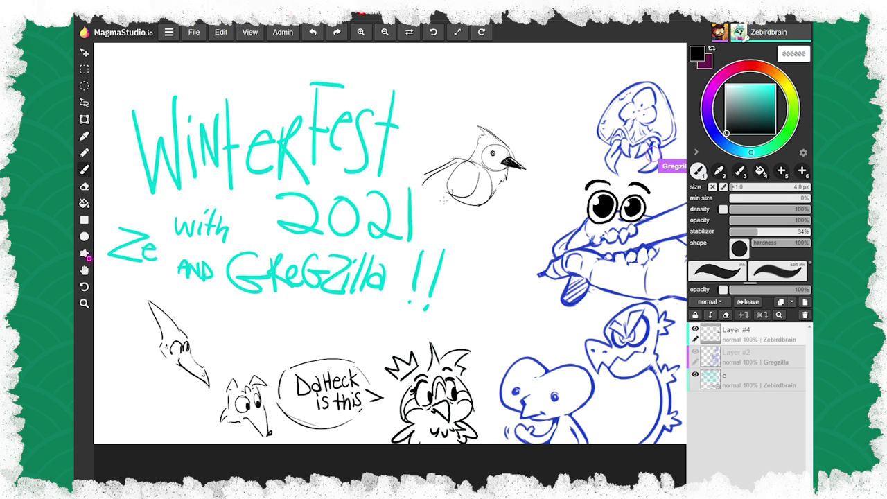
{"action": "left_click_drag", "start_coordinate": [466, 211], "coordinate": [474, 226]}
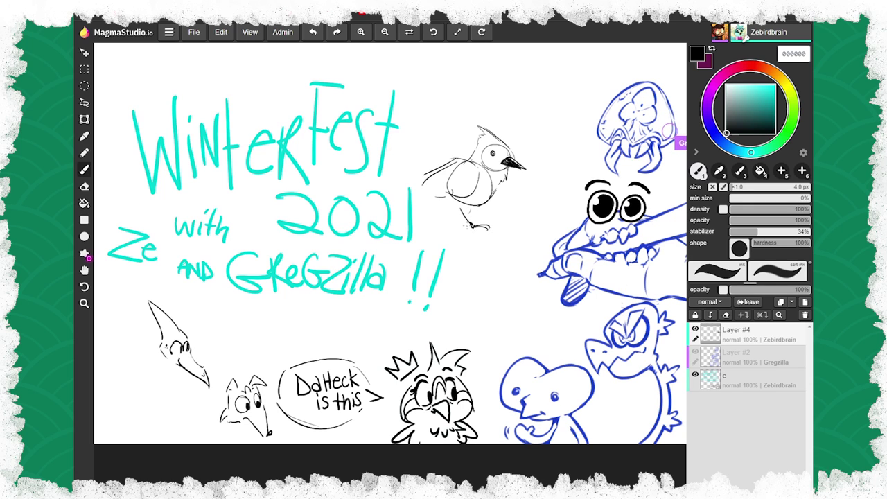
{"action": "mouse_move", "coordinate": [473, 203]}
{"action": "left_mouse_down"}
{"action": "mouse_move", "coordinate": [425, 196]}
{"action": "mouse_move", "coordinate": [474, 203]}
{"action": "left_mouse_up"}
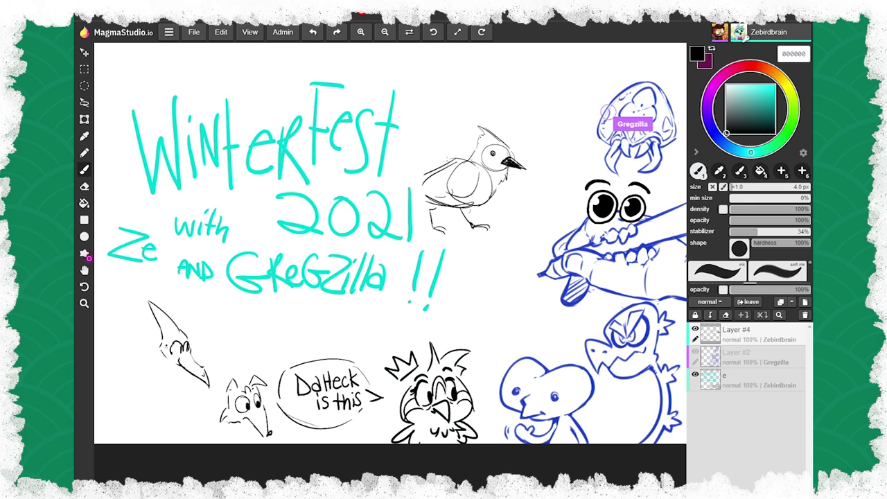
- Draw a long tail on the crested bird beside the title and erase the construction lines inside its body
{"action": "mouse_move", "coordinate": [421, 191]}
{"action": "left_mouse_down"}
{"action": "mouse_move", "coordinate": [339, 144]}
{"action": "mouse_move", "coordinate": [428, 174]}
{"action": "mouse_move", "coordinate": [423, 182]}
{"action": "left_mouse_up"}
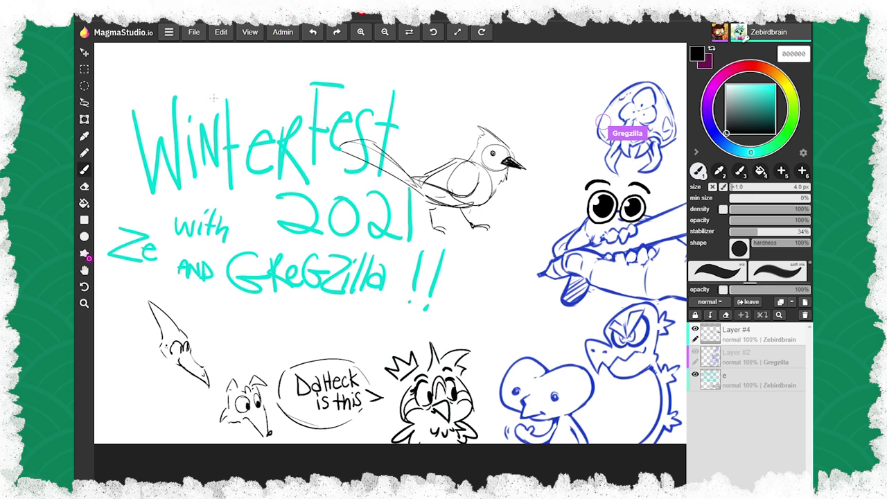
{"action": "key", "text": "ctrl+z"}
{"action": "key", "text": "e"}
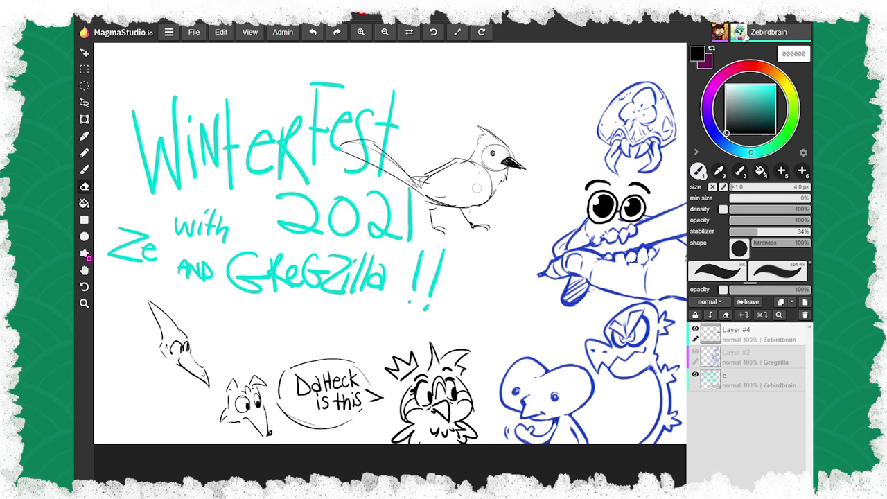
{"action": "key", "text": "b"}
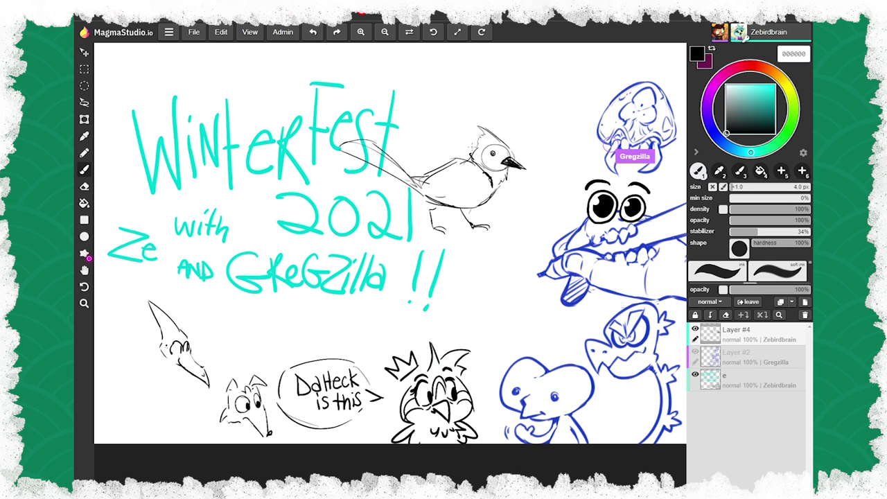
- Add wing lines and dark feather markings to the crested bird, and erase the stray lines along its back
{"action": "mouse_move", "coordinate": [446, 167]}
{"action": "left_mouse_down"}
{"action": "mouse_move", "coordinate": [441, 176]}
{"action": "mouse_move", "coordinate": [449, 178]}
{"action": "mouse_move", "coordinate": [440, 176]}
{"action": "mouse_move", "coordinate": [477, 175]}
{"action": "left_mouse_up"}
{"action": "left_click_drag", "start_coordinate": [476, 176], "coordinate": [438, 185]}
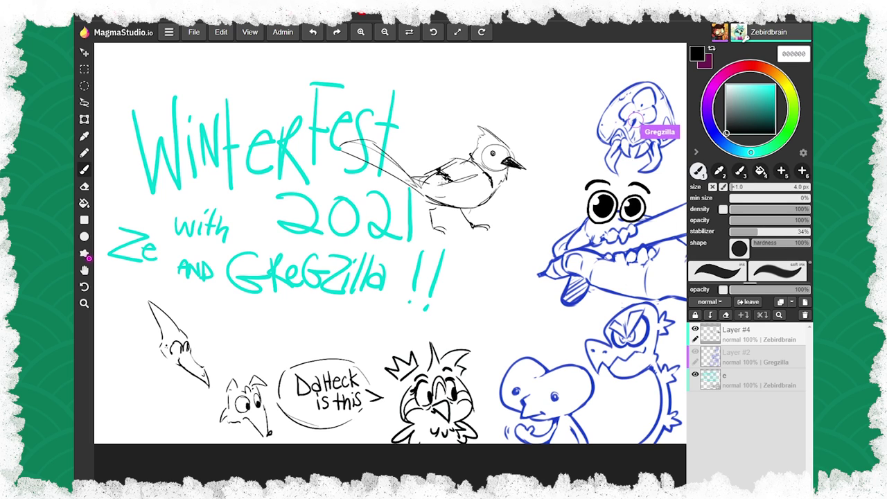
{"action": "key", "text": "e"}
{"action": "mouse_move", "coordinate": [449, 161]}
{"action": "left_mouse_down"}
{"action": "mouse_move", "coordinate": [442, 167]}
{"action": "mouse_move", "coordinate": [463, 160]}
{"action": "mouse_move", "coordinate": [455, 165]}
{"action": "left_mouse_up"}
{"action": "key", "text": "b"}
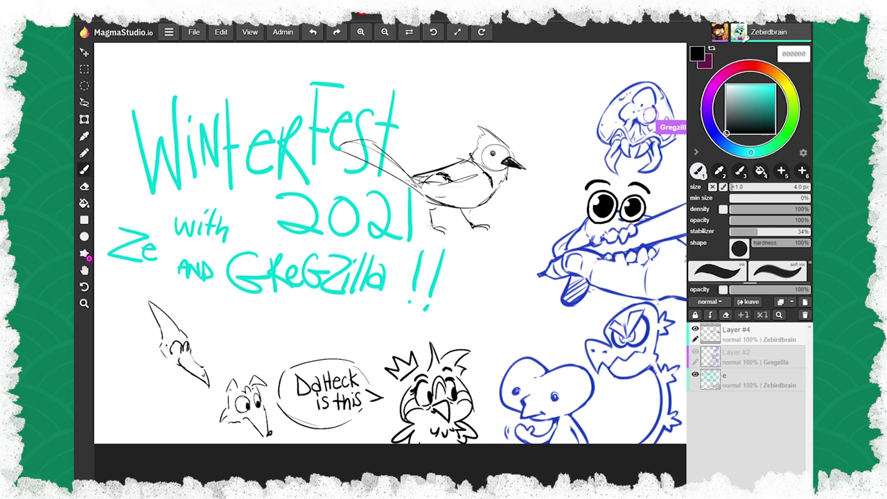
- Draw a second crested bird's head facing left, with eye, dark face patch, beak and breast curve, right of the "!!"
{"action": "left_click_drag", "start_coordinate": [505, 197], "coordinate": [459, 185]}
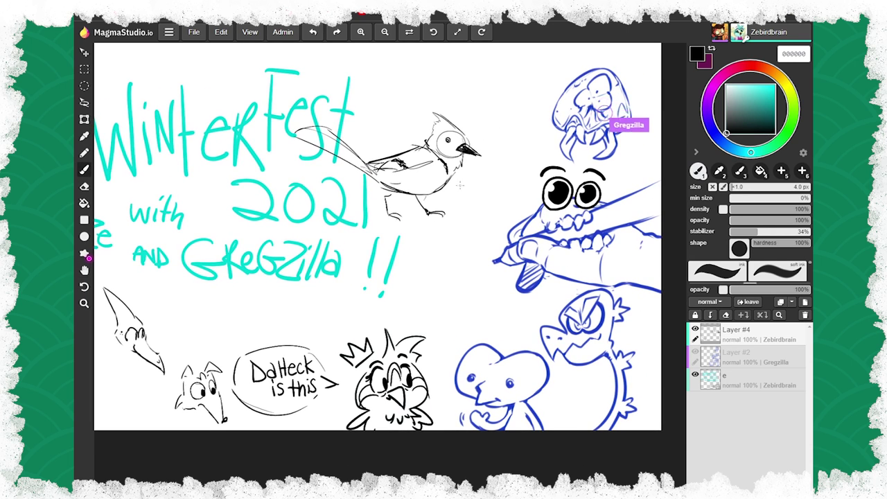
{"action": "left_click", "coordinate": [430, 278]}
{"action": "left_click_drag", "start_coordinate": [426, 270], "coordinate": [422, 278]}
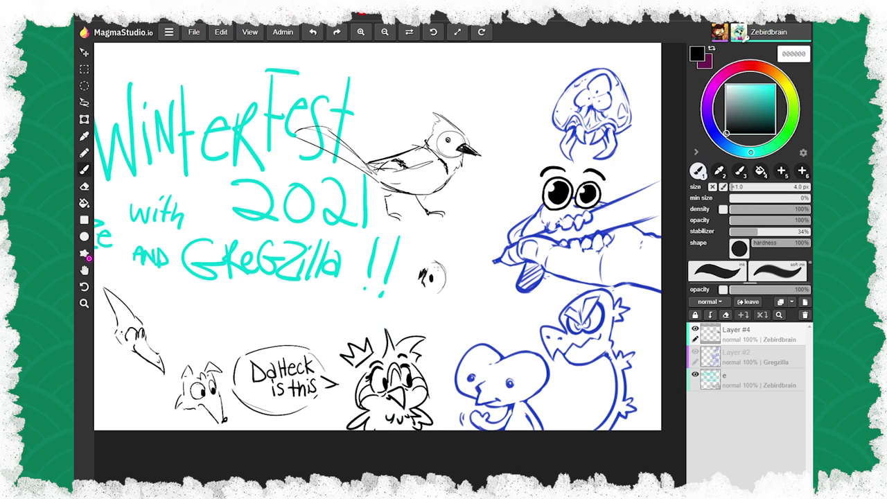
{"action": "mouse_move", "coordinate": [447, 271]}
{"action": "left_mouse_down"}
{"action": "mouse_move", "coordinate": [452, 284]}
{"action": "mouse_move", "coordinate": [448, 249]}
{"action": "mouse_move", "coordinate": [415, 273]}
{"action": "mouse_move", "coordinate": [406, 295]}
{"action": "left_mouse_up"}
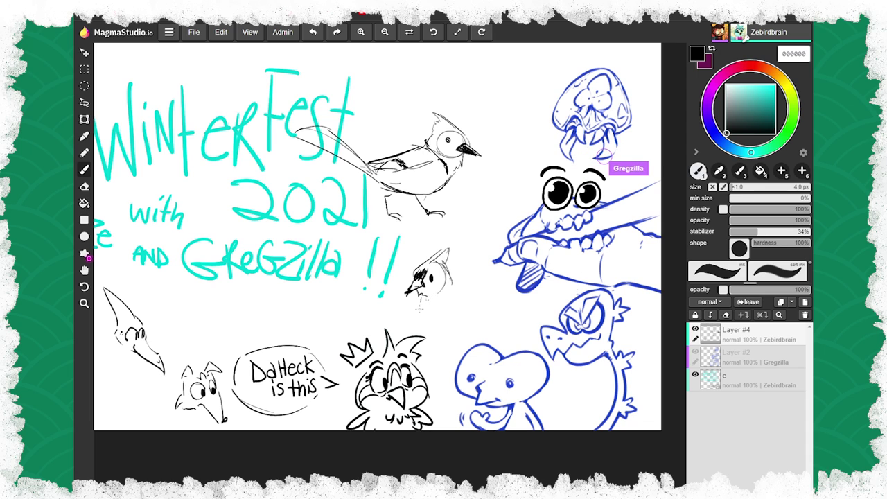
{"action": "left_click_drag", "start_coordinate": [424, 302], "coordinate": [420, 323]}
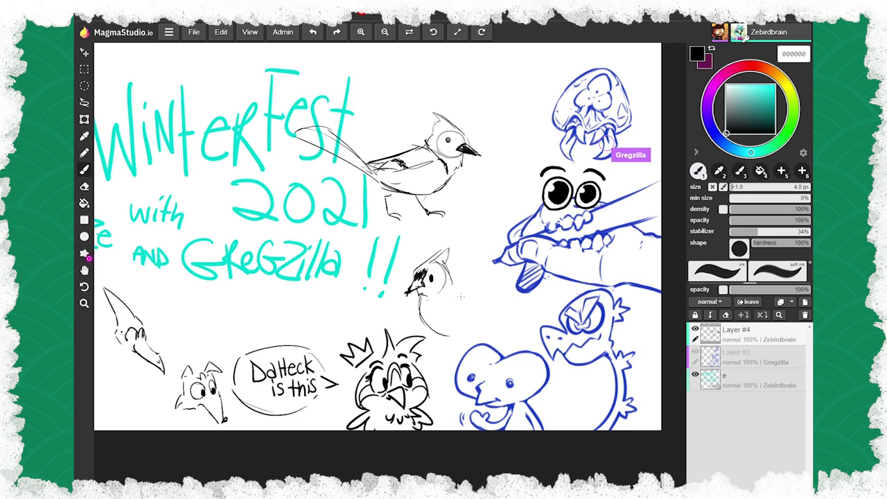
- Draw the second bird's back, folded wing and long tail sloping down to the right
{"action": "left_click_drag", "start_coordinate": [460, 283], "coordinate": [493, 309]}
{"action": "key", "text": "ctrl+z"}
{"action": "key", "text": "ctrl+z"}
{"action": "left_click_drag", "start_coordinate": [452, 286], "coordinate": [489, 304]}
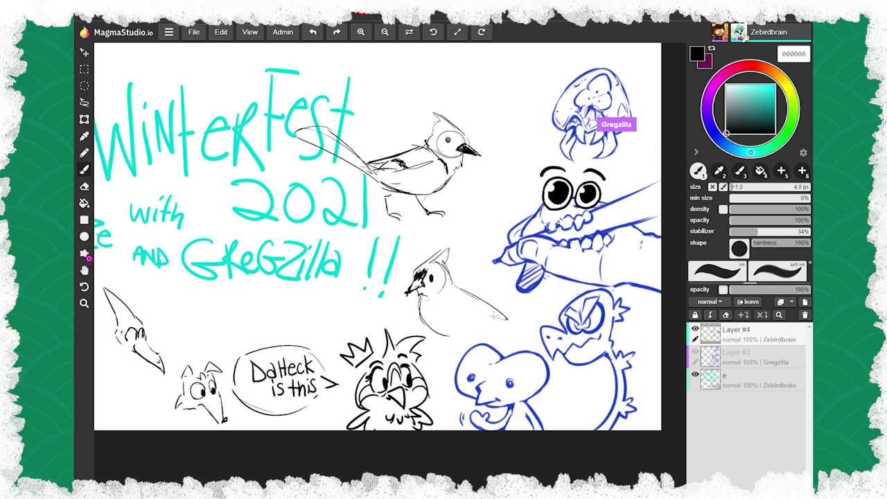
{"action": "left_click_drag", "start_coordinate": [454, 314], "coordinate": [505, 323]}
{"action": "left_click_drag", "start_coordinate": [454, 308], "coordinate": [466, 317]}
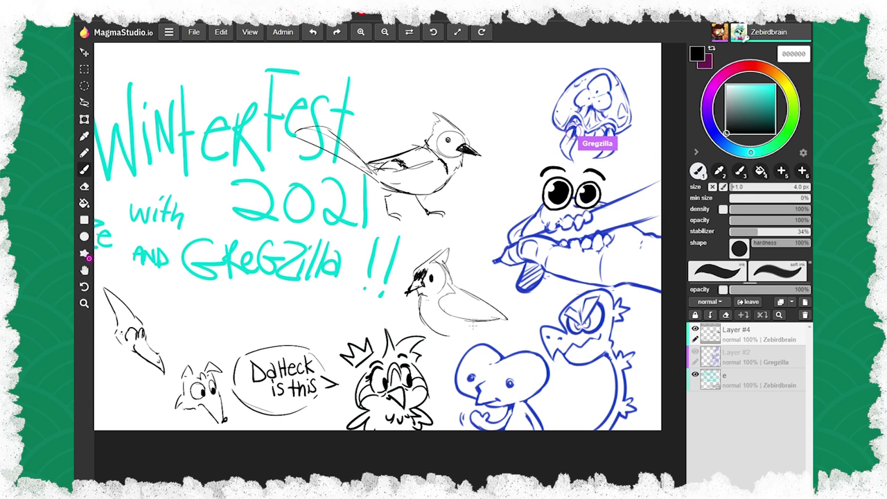
{"action": "mouse_move", "coordinate": [506, 320]}
{"action": "left_mouse_down"}
{"action": "mouse_move", "coordinate": [544, 345]}
{"action": "mouse_move", "coordinate": [557, 366]}
{"action": "left_mouse_up"}
{"action": "left_click_drag", "start_coordinate": [506, 328], "coordinate": [548, 363]}
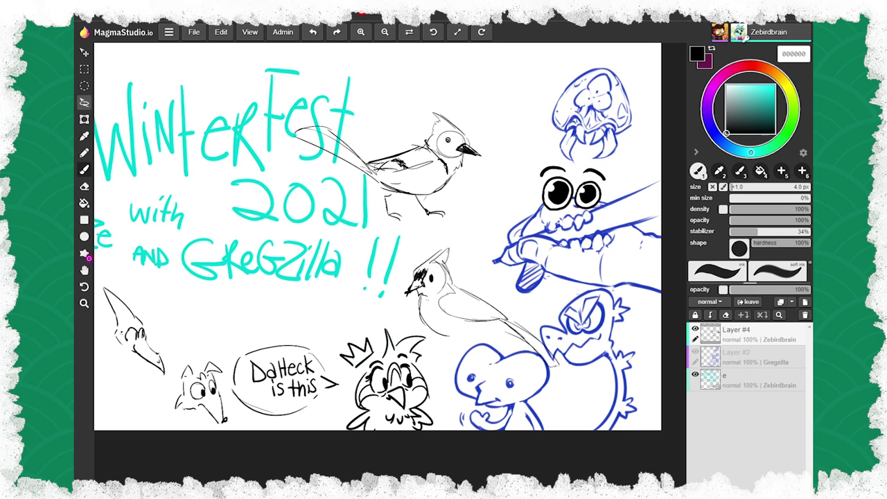
- Lasso the second bird and move it to the blank area above and right of the "WinterFest" title
{"action": "left_click", "coordinate": [84, 102]}
{"action": "mouse_move", "coordinate": [527, 308]}
{"action": "left_mouse_down"}
{"action": "mouse_move", "coordinate": [461, 347]}
{"action": "mouse_move", "coordinate": [415, 300]}
{"action": "mouse_move", "coordinate": [360, 267]}
{"action": "left_mouse_up"}
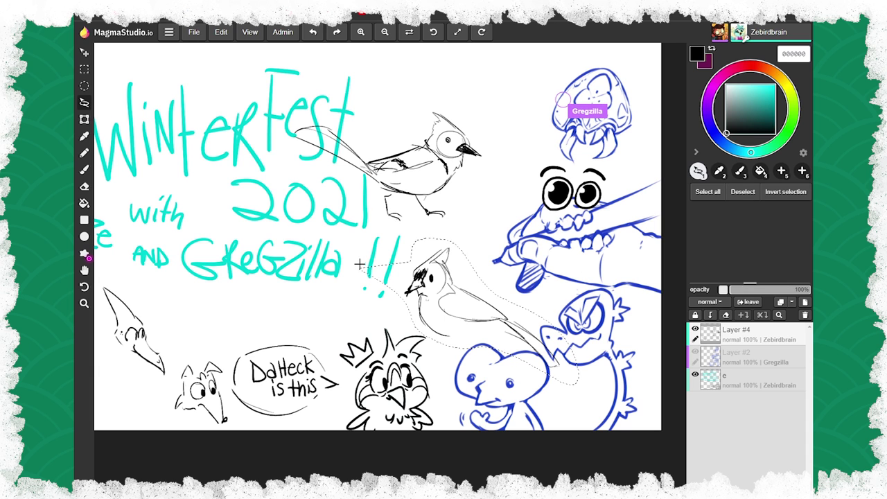
{"action": "left_click", "coordinate": [84, 119]}
{"action": "mouse_move", "coordinate": [467, 311]}
{"action": "left_mouse_down"}
{"action": "mouse_move", "coordinate": [325, 277]}
{"action": "mouse_move", "coordinate": [209, 291]}
{"action": "mouse_move", "coordinate": [323, 98]}
{"action": "mouse_move", "coordinate": [318, 74]}
{"action": "mouse_move", "coordinate": [318, 122]}
{"action": "mouse_move", "coordinate": [304, 113]}
{"action": "left_mouse_up"}
{"action": "key", "text": "space"}
{"action": "mouse_move", "coordinate": [303, 187]}
{"action": "left_mouse_down"}
{"action": "mouse_move", "coordinate": [224, 143]}
{"action": "mouse_move", "coordinate": [300, 153]}
{"action": "mouse_move", "coordinate": [279, 150]}
{"action": "mouse_move", "coordinate": [303, 199]}
{"action": "left_mouse_up"}
{"action": "key", "text": "space"}
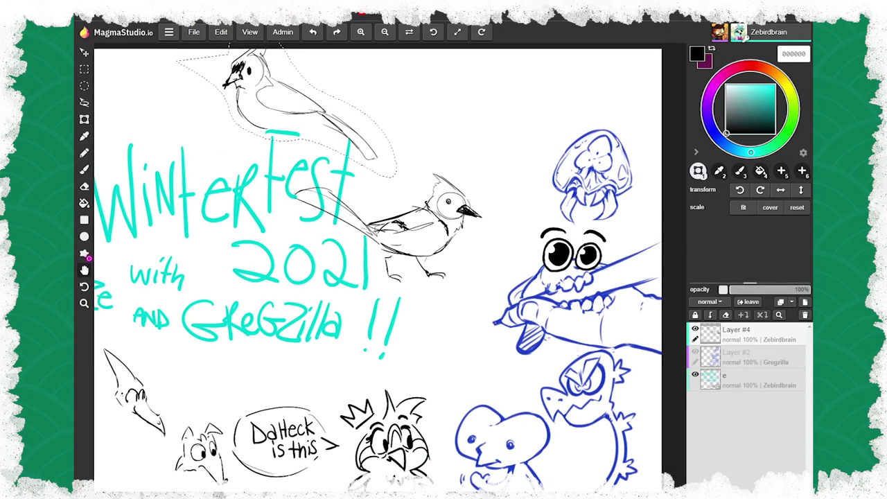
{"action": "mouse_move", "coordinate": [223, 119]}
{"action": "left_mouse_down"}
{"action": "mouse_move", "coordinate": [156, 111]}
{"action": "mouse_move", "coordinate": [222, 131]}
{"action": "mouse_move", "coordinate": [360, 137]}
{"action": "left_mouse_up"}
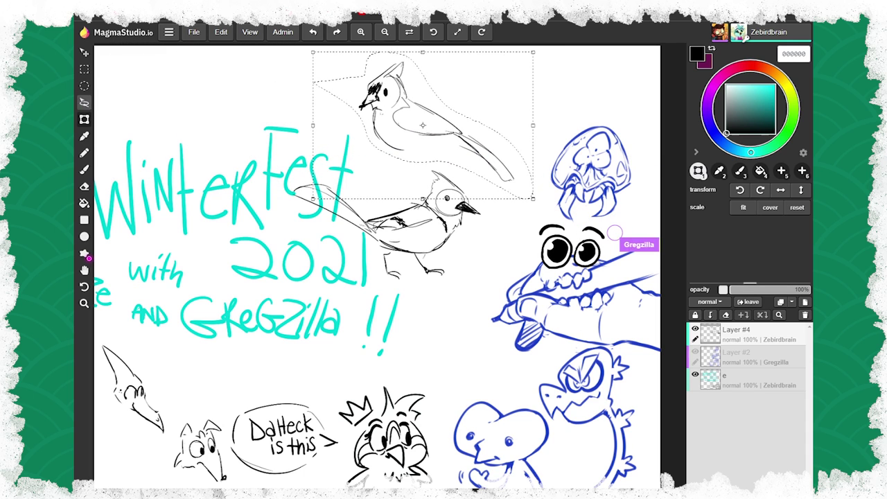
- Lasso the first crested bird, move it above the "WinterFest" title facing the second bird, and clear the selection
{"action": "left_click", "coordinate": [84, 102]}
{"action": "left_click_drag", "start_coordinate": [299, 162], "coordinate": [398, 187]}
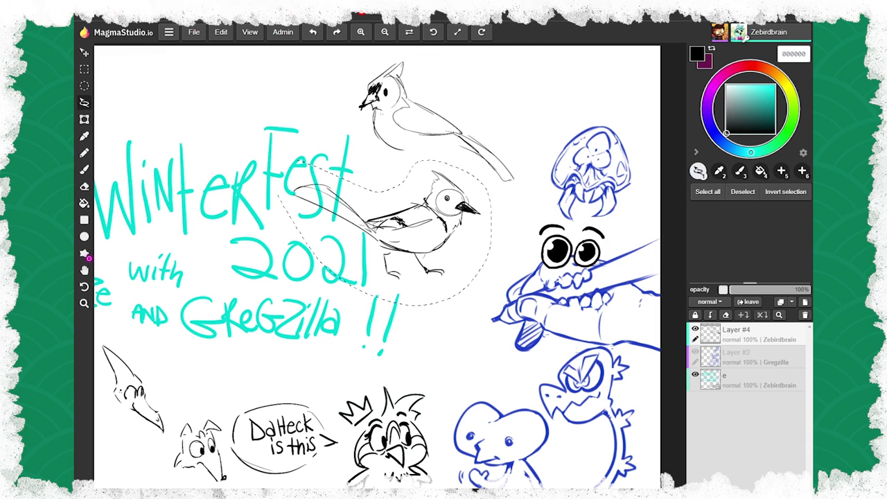
{"action": "left_click", "coordinate": [84, 119]}
{"action": "mouse_move", "coordinate": [348, 235]}
{"action": "left_mouse_down"}
{"action": "mouse_move", "coordinate": [124, 111]}
{"action": "mouse_move", "coordinate": [126, 132]}
{"action": "left_mouse_up"}
{"action": "left_click", "coordinate": [84, 102]}
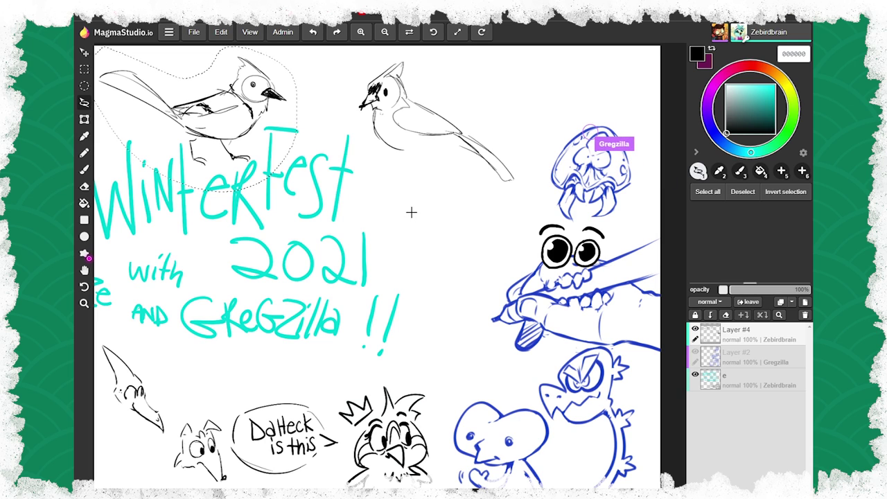
{"action": "key", "text": "ctrl+d"}
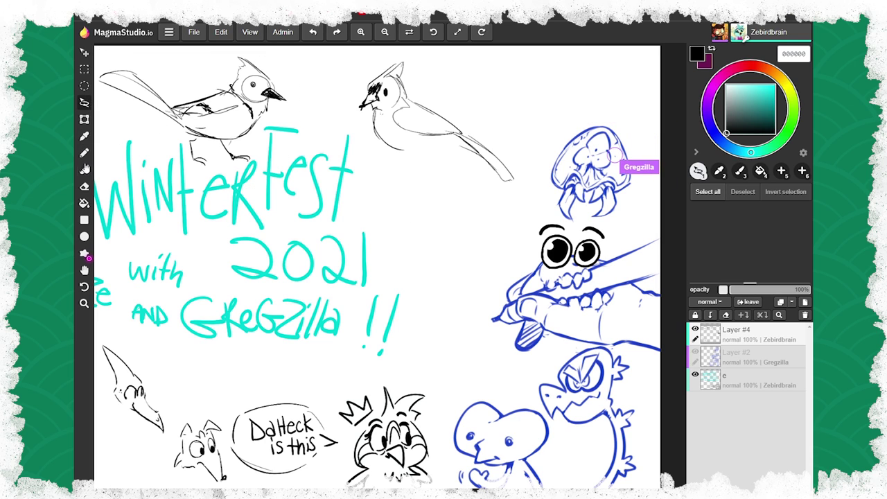
- Brush in the second bird's belly line and two striding legs with a clawed front foot
{"action": "left_click", "coordinate": [84, 168]}
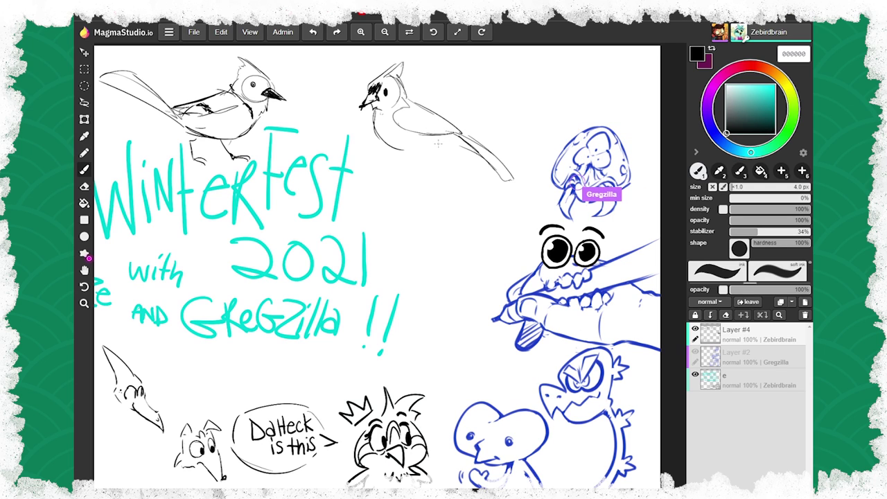
{"action": "left_click_drag", "start_coordinate": [428, 151], "coordinate": [408, 162]}
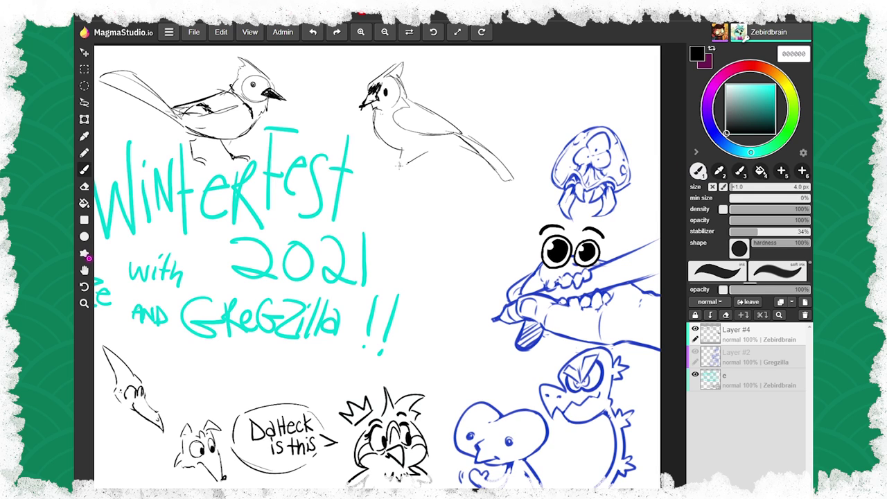
{"action": "left_click_drag", "start_coordinate": [361, 176], "coordinate": [380, 182]}
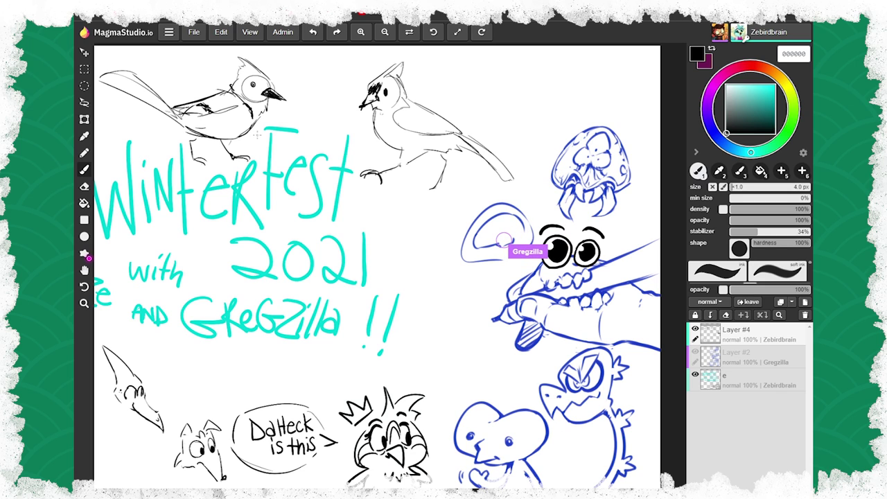
{"action": "left_click", "coordinate": [84, 101]}
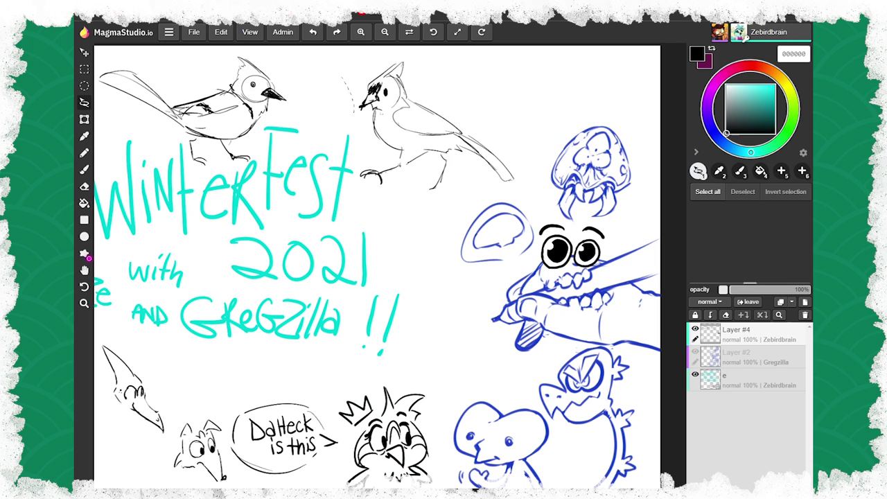
{"action": "left_click_drag", "start_coordinate": [468, 90], "coordinate": [330, 95]}
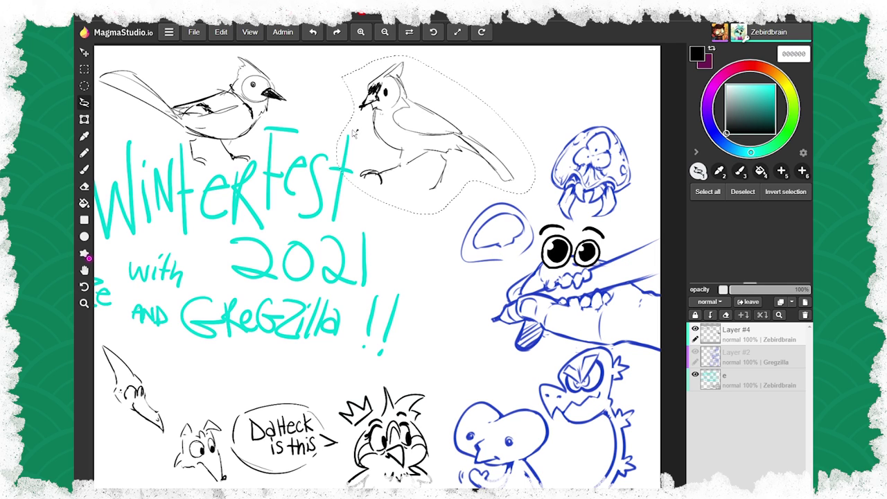
{"action": "left_click_drag", "start_coordinate": [383, 127], "coordinate": [377, 125]}
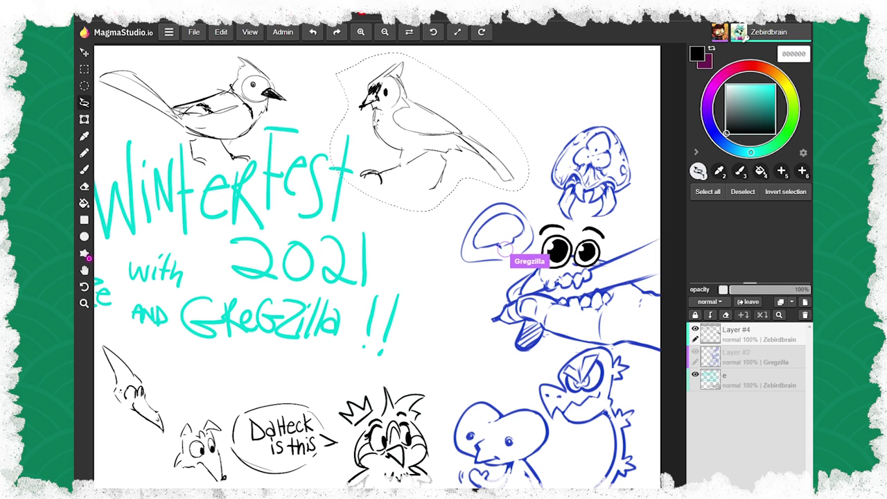
{"action": "left_click", "coordinate": [84, 85]}
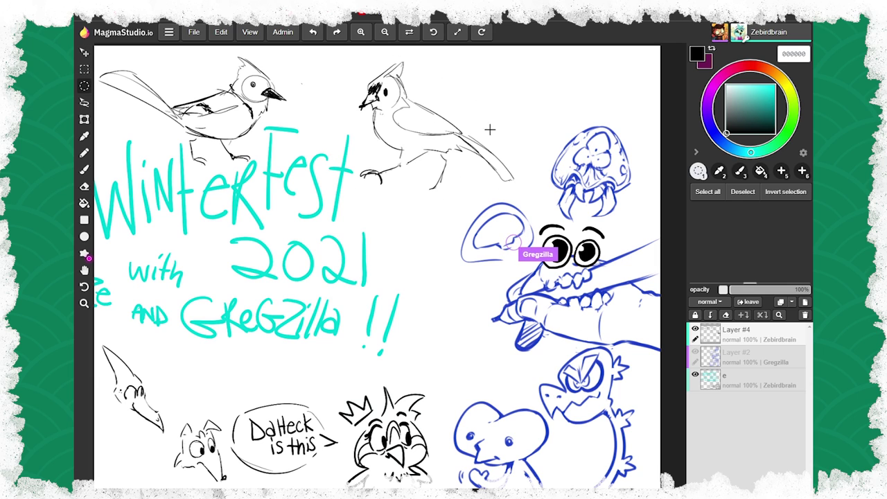
{"action": "key", "text": "e"}
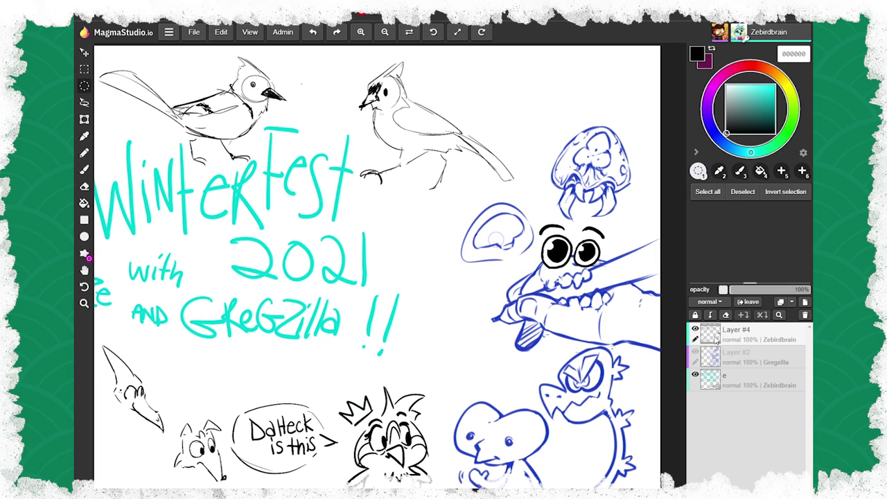
{"action": "left_click", "coordinate": [84, 102]}
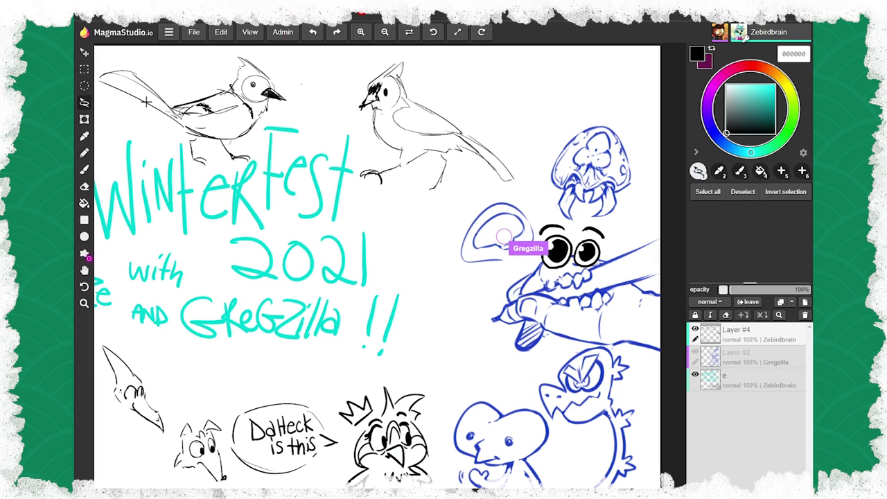
- Erase the second bird's tail and redraw it shorter and feathered, adding breast feathers and wing details
{"action": "left_click", "coordinate": [84, 169]}
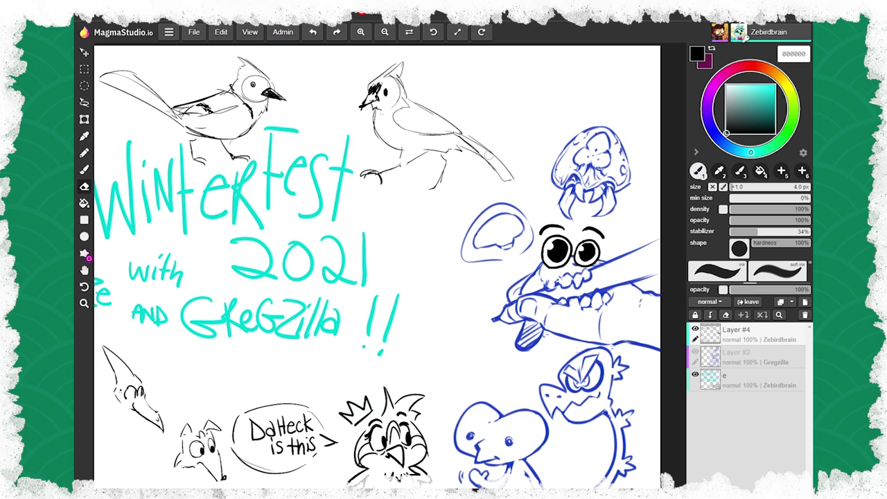
{"action": "mouse_move", "coordinate": [467, 139]}
{"action": "left_mouse_down"}
{"action": "mouse_move", "coordinate": [485, 143]}
{"action": "mouse_move", "coordinate": [505, 178]}
{"action": "left_mouse_up"}
{"action": "key", "text": "b"}
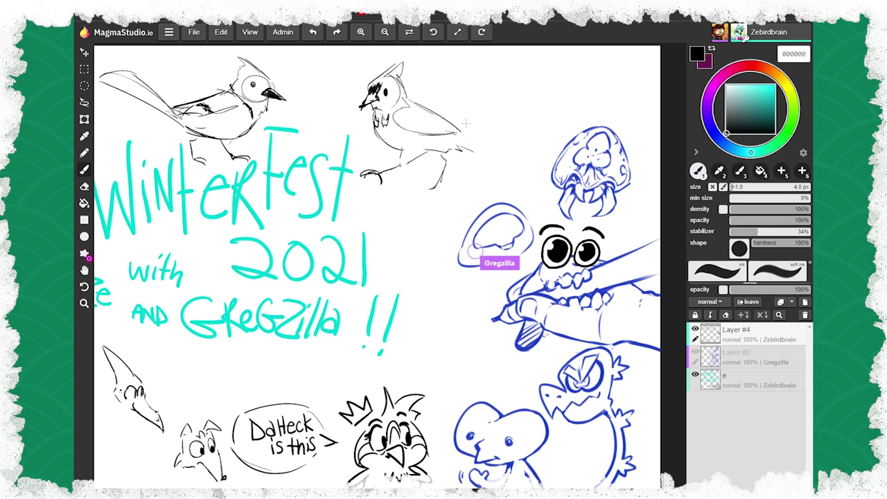
{"action": "mouse_move", "coordinate": [511, 144]}
{"action": "left_mouse_down"}
{"action": "mouse_move", "coordinate": [499, 176]}
{"action": "mouse_move", "coordinate": [482, 162]}
{"action": "left_mouse_up"}
{"action": "key", "text": "ctrl+z"}
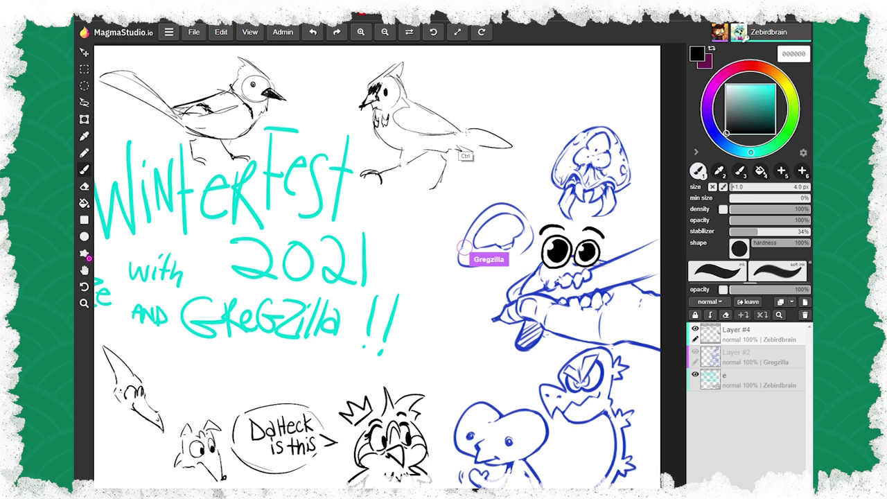
{"action": "mouse_move", "coordinate": [465, 132]}
{"action": "left_mouse_down"}
{"action": "mouse_move", "coordinate": [506, 155]}
{"action": "mouse_move", "coordinate": [483, 147]}
{"action": "mouse_move", "coordinate": [478, 158]}
{"action": "left_mouse_up"}
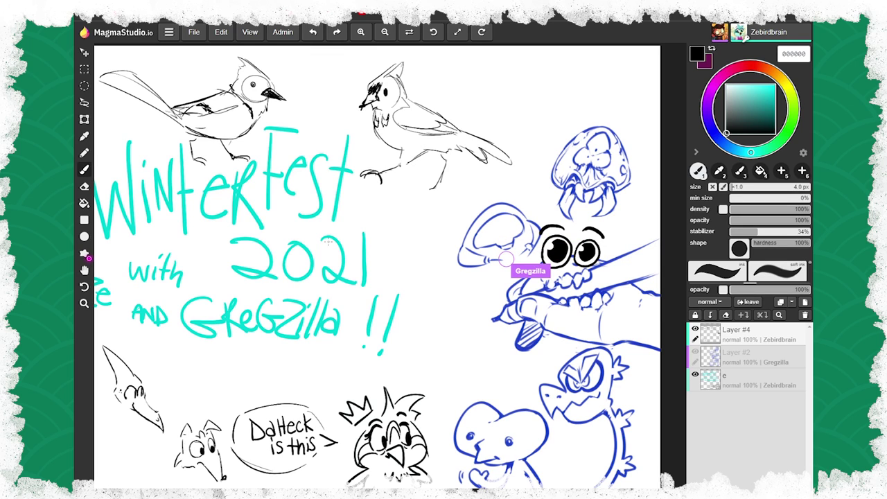
- Rework the second bird's front foot with thinner claws and erase the dark patch on its face
{"action": "key", "text": "e"}
{"action": "mouse_move", "coordinate": [368, 172]}
{"action": "left_mouse_down"}
{"action": "mouse_move", "coordinate": [363, 177]}
{"action": "mouse_move", "coordinate": [380, 166]}
{"action": "left_mouse_up"}
{"action": "key", "text": "b"}
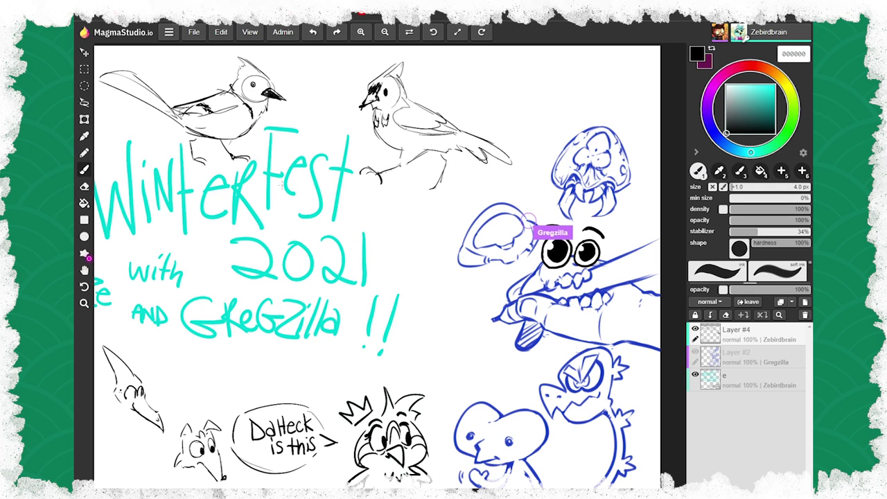
{"action": "key", "text": "e"}
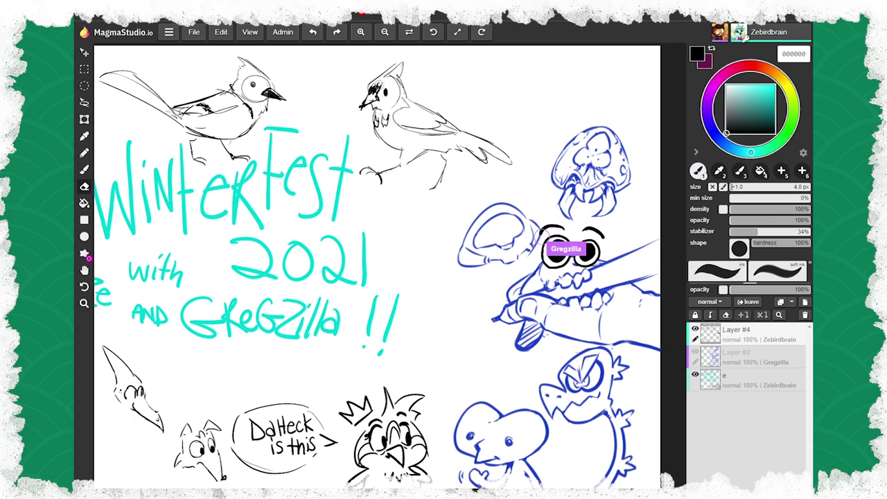
- Handwrite a small "Qs?" in black just right of "2021"
{"action": "key", "text": "b"}
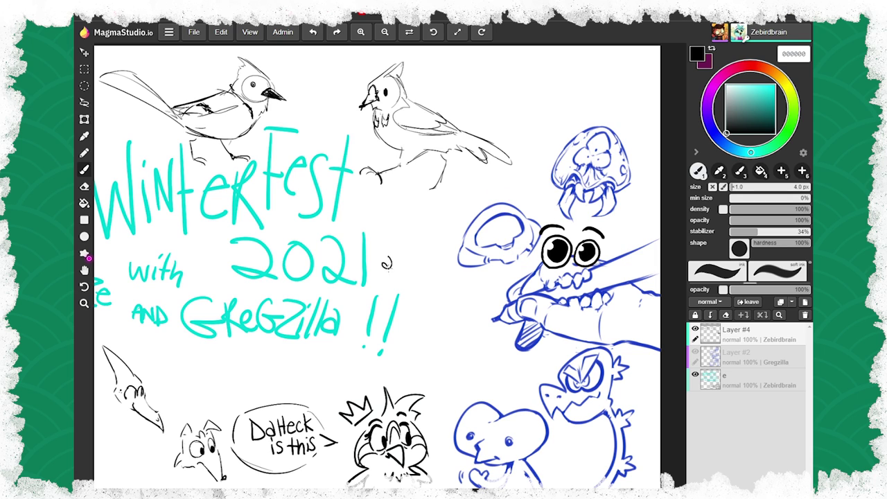
{"action": "mouse_move", "coordinate": [401, 261]}
{"action": "left_mouse_down"}
{"action": "mouse_move", "coordinate": [398, 271]}
{"action": "mouse_move", "coordinate": [406, 266]}
{"action": "left_mouse_up"}
{"action": "left_click", "coordinate": [406, 270]}
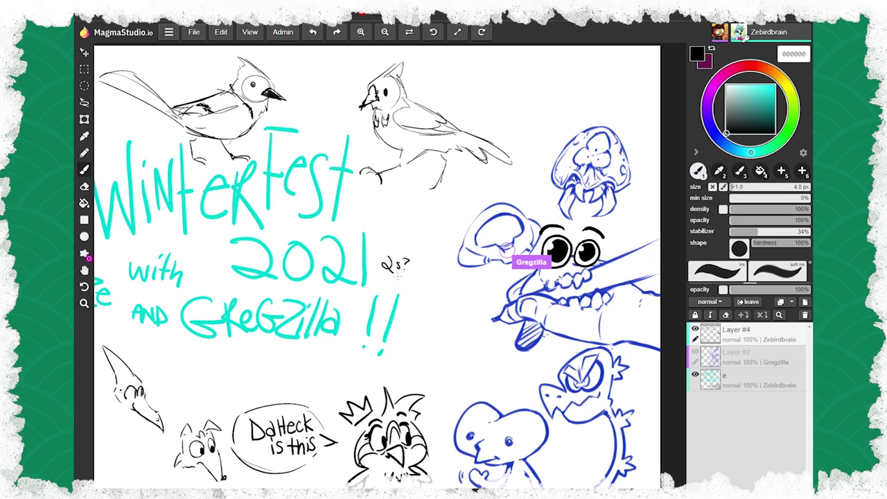
- Erase the handwritten "Qs?" note and draw a tiny bird face with solid black eyes and a narrow beak there
{"action": "key", "text": "e"}
{"action": "mouse_move", "coordinate": [395, 250]}
{"action": "left_mouse_down"}
{"action": "mouse_move", "coordinate": [386, 263]}
{"action": "mouse_move", "coordinate": [396, 265]}
{"action": "left_mouse_up"}
{"action": "key", "text": "b"}
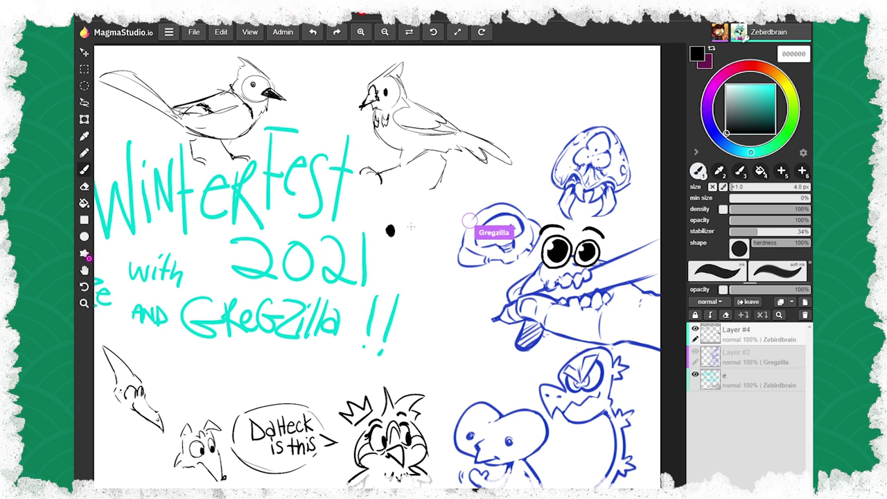
{"action": "mouse_move", "coordinate": [414, 232]}
{"action": "left_mouse_down"}
{"action": "mouse_move", "coordinate": [399, 226]}
{"action": "mouse_move", "coordinate": [409, 223]}
{"action": "mouse_move", "coordinate": [399, 262]}
{"action": "mouse_move", "coordinate": [407, 255]}
{"action": "left_mouse_up"}
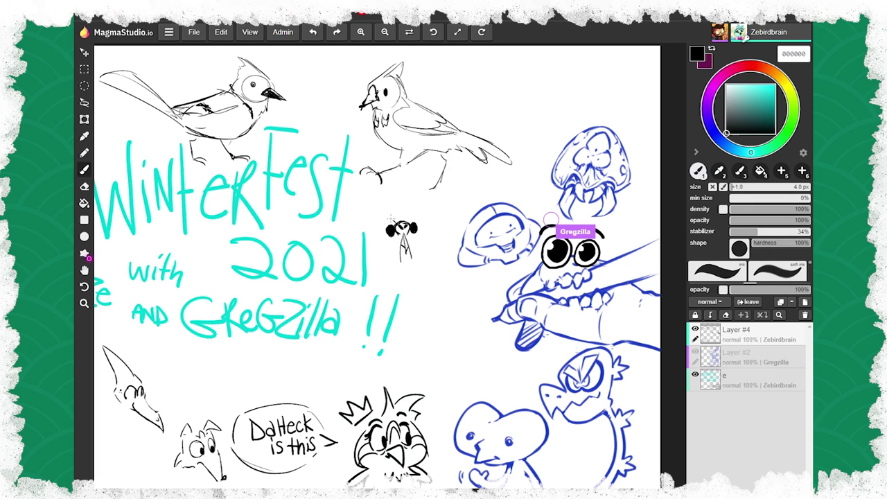
- Build the tiny face out with eye rings, a tall spiky crest, ruffled cheek feathers and an open black beak
{"action": "mouse_move", "coordinate": [389, 220]}
{"action": "left_mouse_down"}
{"action": "mouse_move", "coordinate": [386, 236]}
{"action": "mouse_move", "coordinate": [397, 237]}
{"action": "mouse_move", "coordinate": [389, 241]}
{"action": "mouse_move", "coordinate": [420, 225]}
{"action": "mouse_move", "coordinate": [394, 253]}
{"action": "mouse_move", "coordinate": [413, 268]}
{"action": "left_mouse_up"}
{"action": "key", "text": "ctrl+z"}
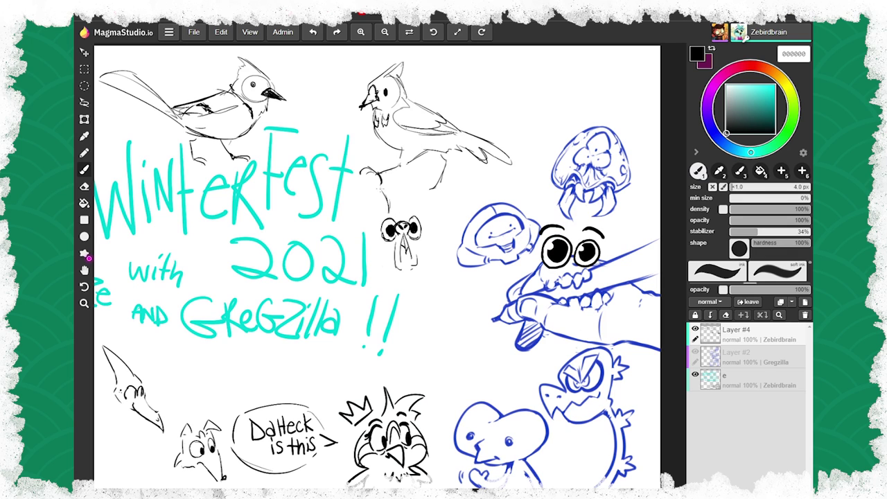
{"action": "mouse_move", "coordinate": [429, 165]}
{"action": "left_mouse_down"}
{"action": "mouse_move", "coordinate": [410, 195]}
{"action": "mouse_move", "coordinate": [418, 212]}
{"action": "mouse_move", "coordinate": [377, 240]}
{"action": "left_mouse_up"}
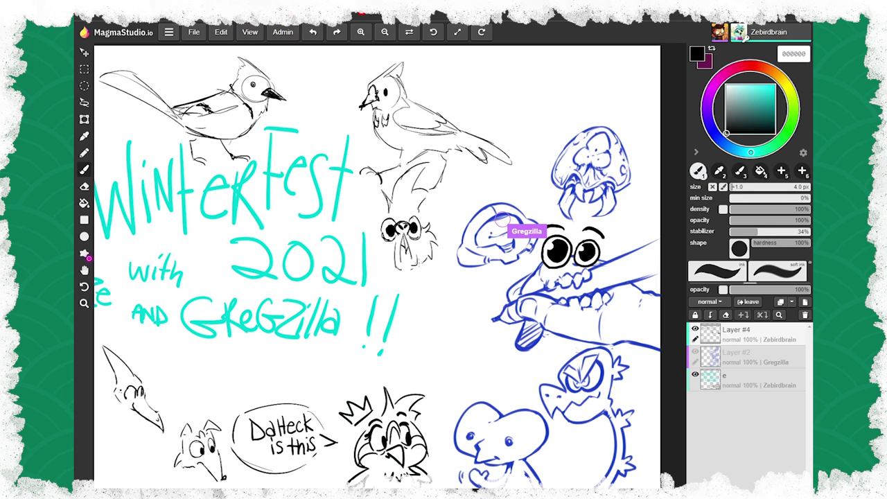
{"action": "left_click_drag", "start_coordinate": [372, 235], "coordinate": [376, 268]}
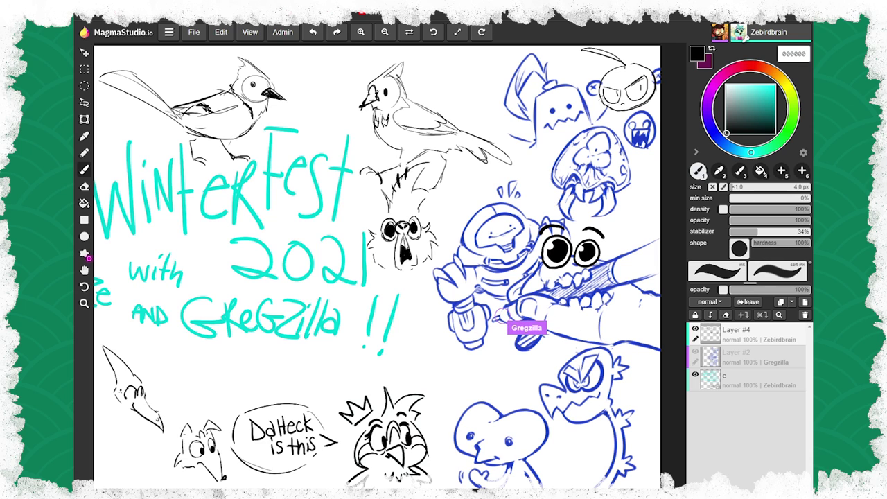
- Set the brush stabilizer to 53% and try sketching a crested bird head above the speech bubble
{"action": "left_click", "coordinate": [767, 231]}
{"action": "left_click", "coordinate": [772, 231]}
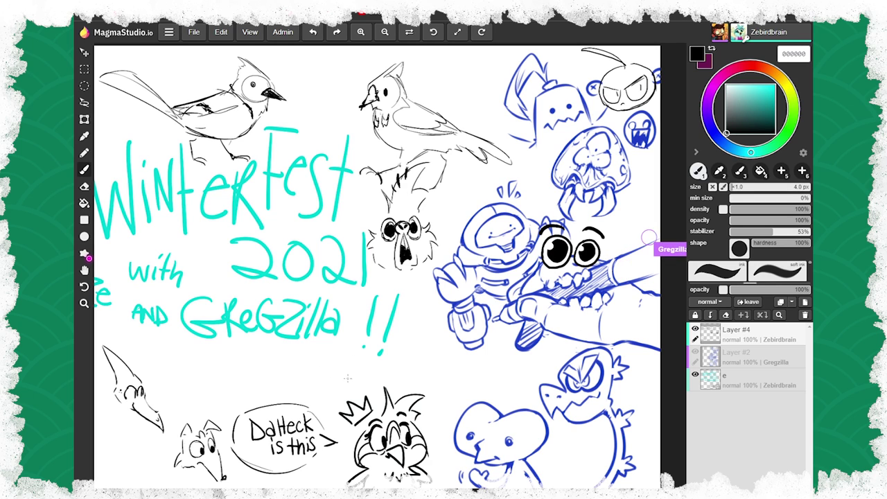
{"action": "mouse_move", "coordinate": [352, 385]}
{"action": "left_mouse_down"}
{"action": "mouse_move", "coordinate": [349, 349]}
{"action": "mouse_move", "coordinate": [337, 370]}
{"action": "mouse_move", "coordinate": [299, 378]}
{"action": "mouse_move", "coordinate": [303, 391]}
{"action": "mouse_move", "coordinate": [338, 384]}
{"action": "mouse_move", "coordinate": [336, 395]}
{"action": "left_mouse_up"}
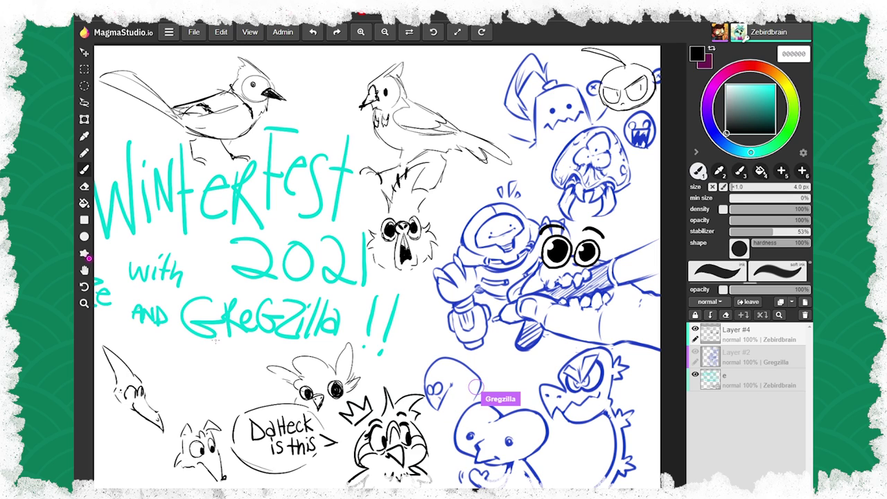
{"action": "mouse_move", "coordinate": [296, 376]}
{"action": "left_mouse_down"}
{"action": "mouse_move", "coordinate": [320, 401]}
{"action": "mouse_move", "coordinate": [303, 393]}
{"action": "mouse_move", "coordinate": [291, 399]}
{"action": "mouse_move", "coordinate": [274, 376]}
{"action": "mouse_move", "coordinate": [326, 400]}
{"action": "mouse_move", "coordinate": [336, 385]}
{"action": "mouse_move", "coordinate": [358, 388]}
{"action": "mouse_move", "coordinate": [343, 338]}
{"action": "left_mouse_up"}
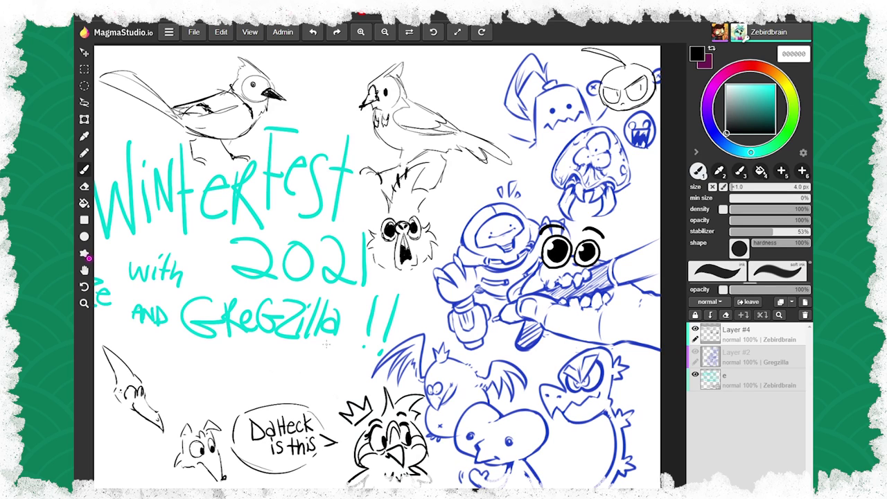
{"action": "mouse_move", "coordinate": [309, 382]}
{"action": "left_mouse_down"}
{"action": "mouse_move", "coordinate": [329, 366]}
{"action": "mouse_move", "coordinate": [299, 371]}
{"action": "mouse_move", "coordinate": [314, 389]}
{"action": "left_mouse_up"}
{"action": "left_click", "coordinate": [312, 33]}
- Try sketching a tuft of swept hair inside the spiky blue creature's belly, and erase it
{"action": "left_click_drag", "start_coordinate": [583, 446], "coordinate": [579, 454]}
{"action": "key", "text": "e"}
{"action": "left_click_drag", "start_coordinate": [579, 454], "coordinate": [577, 453]}
{"action": "key", "text": "b"}
{"action": "left_click_drag", "start_coordinate": [585, 444], "coordinate": [575, 463]}
{"action": "mouse_move", "coordinate": [582, 445]}
{"action": "left_mouse_down"}
{"action": "mouse_move", "coordinate": [557, 468]}
{"action": "mouse_move", "coordinate": [561, 441]}
{"action": "mouse_move", "coordinate": [594, 436]}
{"action": "left_mouse_up"}
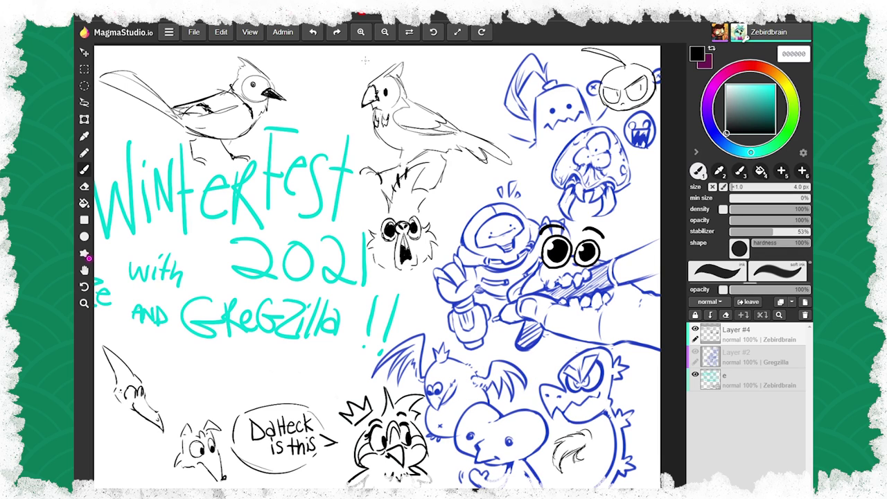
{"action": "key", "text": "e"}
{"action": "mouse_move", "coordinate": [586, 451]}
{"action": "left_mouse_down"}
{"action": "mouse_move", "coordinate": [568, 454]}
{"action": "mouse_move", "coordinate": [558, 471]}
{"action": "mouse_move", "coordinate": [563, 445]}
{"action": "mouse_move", "coordinate": [568, 450]}
{"action": "left_mouse_up"}
{"action": "key", "text": "b"}
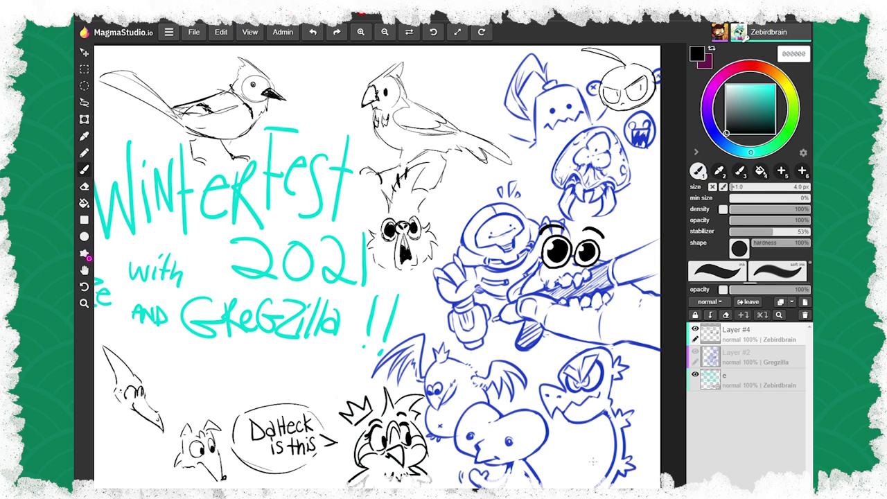
- Sketch a small character head with a curled hair tuft and round eyes inside the spiky blue creature's belly
{"action": "left_click_drag", "start_coordinate": [597, 447], "coordinate": [593, 461]}
{"action": "key", "text": "ctrl+z"}
{"action": "mouse_move", "coordinate": [599, 433]}
{"action": "left_mouse_down"}
{"action": "mouse_move", "coordinate": [586, 454]}
{"action": "mouse_move", "coordinate": [596, 452]}
{"action": "mouse_move", "coordinate": [579, 451]}
{"action": "left_mouse_up"}
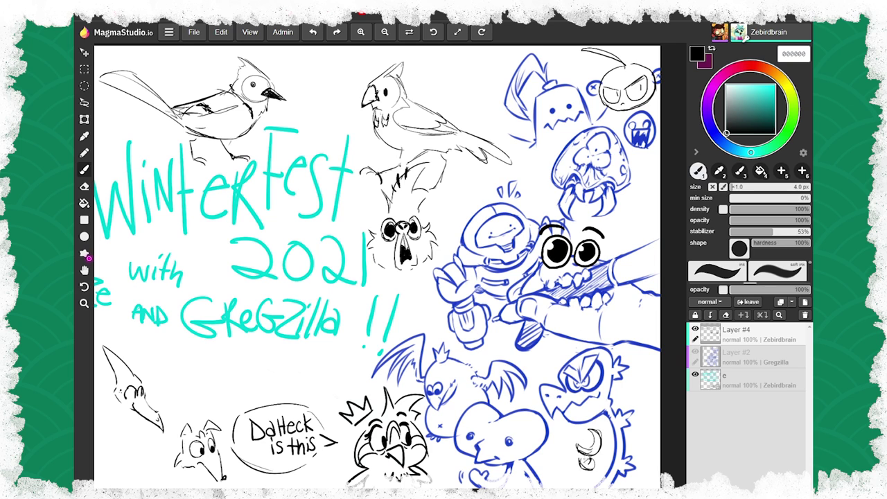
{"action": "mouse_move", "coordinate": [593, 467]}
{"action": "left_mouse_down"}
{"action": "mouse_move", "coordinate": [587, 474]}
{"action": "mouse_move", "coordinate": [575, 465]}
{"action": "mouse_move", "coordinate": [582, 453]}
{"action": "mouse_move", "coordinate": [573, 461]}
{"action": "mouse_move", "coordinate": [563, 437]}
{"action": "mouse_move", "coordinate": [547, 468]}
{"action": "mouse_move", "coordinate": [552, 453]}
{"action": "mouse_move", "coordinate": [553, 485]}
{"action": "mouse_move", "coordinate": [566, 461]}
{"action": "mouse_move", "coordinate": [558, 484]}
{"action": "mouse_move", "coordinate": [584, 470]}
{"action": "mouse_move", "coordinate": [586, 480]}
{"action": "left_mouse_up"}
{"action": "mouse_move", "coordinate": [575, 469]}
{"action": "left_mouse_down"}
{"action": "mouse_move", "coordinate": [587, 478]}
{"action": "mouse_move", "coordinate": [572, 470]}
{"action": "mouse_move", "coordinate": [573, 479]}
{"action": "left_mouse_up"}
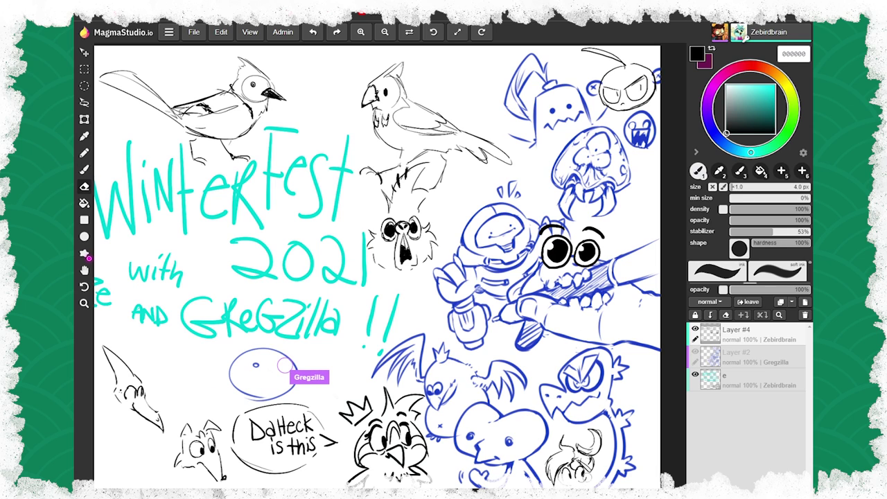
{"action": "key", "text": "b"}
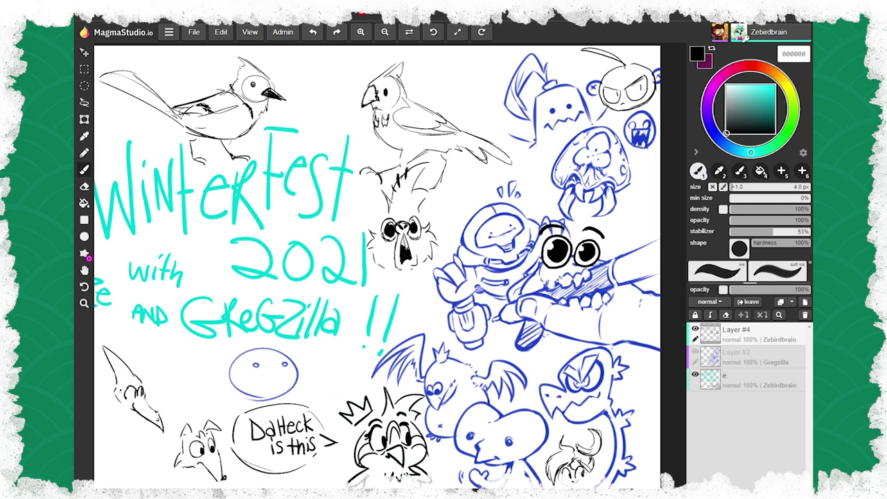
{"action": "left_click_drag", "start_coordinate": [589, 472], "coordinate": [588, 481]}
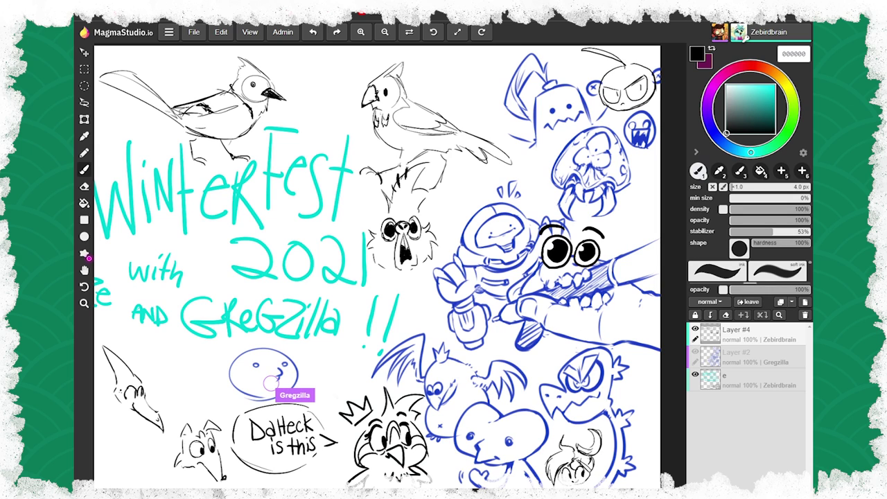
{"action": "key", "text": "e"}
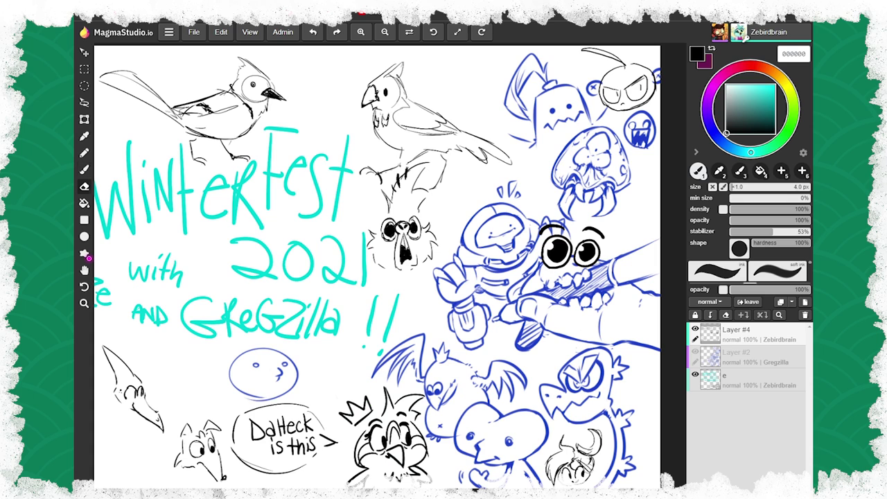
{"action": "key", "text": "b"}
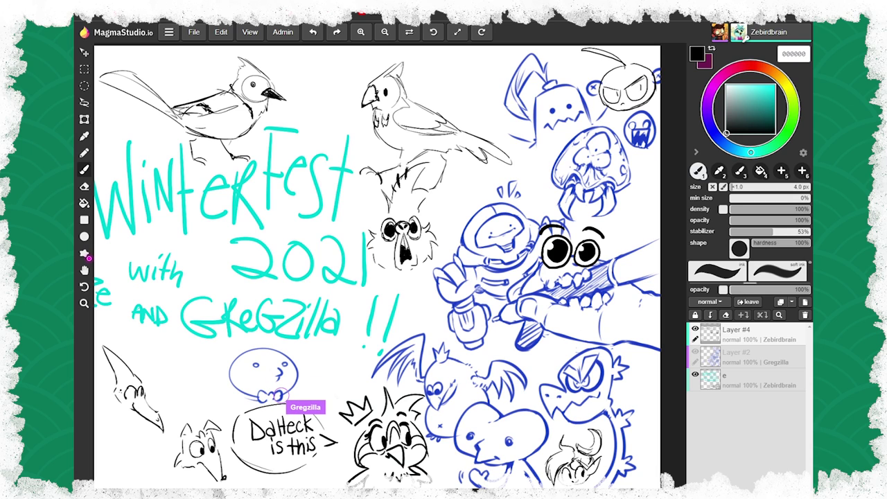
- Erase the long-beaked pteranodon head above the fox
{"action": "key", "text": "e"}
{"action": "mouse_move", "coordinate": [161, 422]}
{"action": "left_mouse_down"}
{"action": "mouse_move", "coordinate": [136, 364]}
{"action": "mouse_move", "coordinate": [105, 346]}
{"action": "mouse_move", "coordinate": [109, 377]}
{"action": "mouse_move", "coordinate": [151, 427]}
{"action": "mouse_move", "coordinate": [126, 408]}
{"action": "left_mouse_up"}
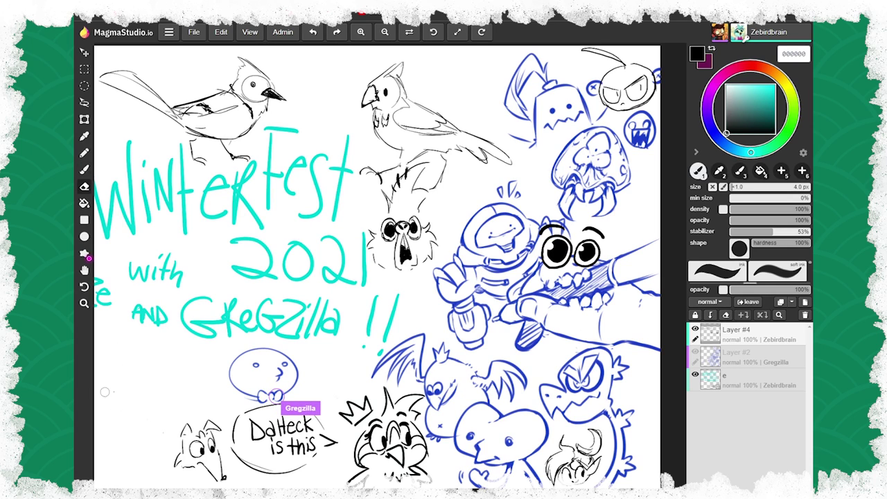
{"action": "key", "text": "b"}
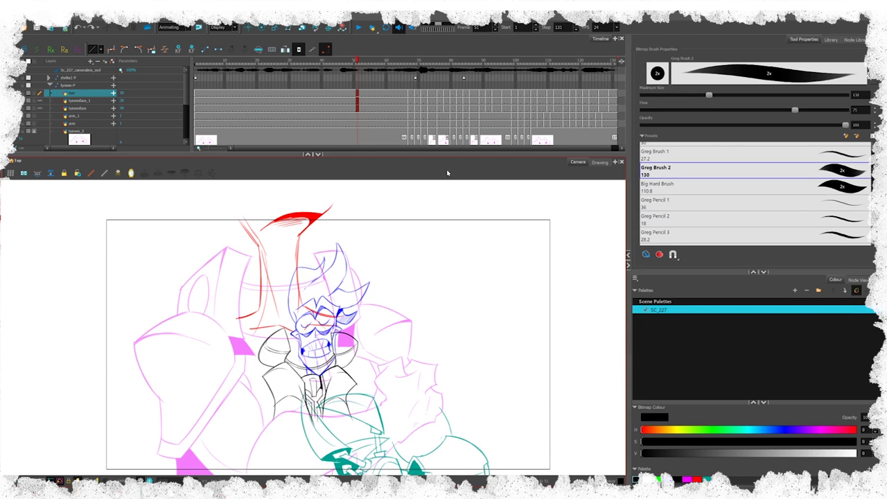
- Switch to the SC_227 scene in Toon Boom Harmony, return to the first frame and look through its layers
{"action": "left_click_drag", "start_coordinate": [341, 62], "coordinate": [188, 58]}
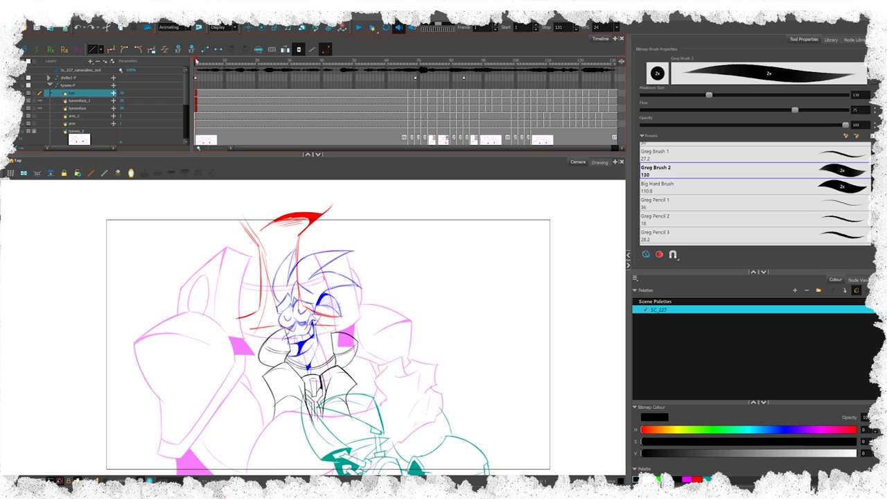
{"action": "mouse_move", "coordinate": [454, 376]}
{"action": "left_mouse_down"}
{"action": "mouse_move", "coordinate": [556, 320]}
{"action": "mouse_move", "coordinate": [545, 313]}
{"action": "left_mouse_up"}
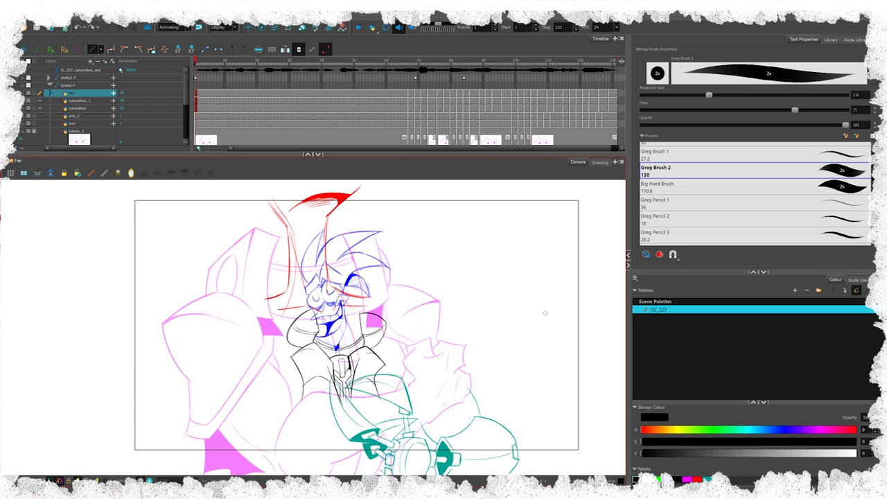
{"action": "scroll", "coordinate": [553, 350], "scroll_direction": "up", "scroll_amount": 1}
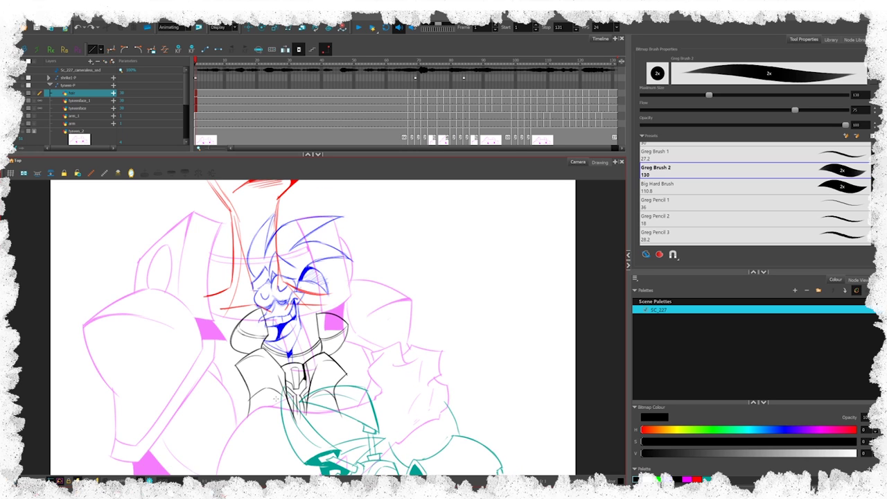
{"action": "scroll", "coordinate": [547, 368], "scroll_direction": "down", "scroll_amount": 1}
{"action": "left_click_drag", "start_coordinate": [570, 362], "coordinate": [561, 358]}
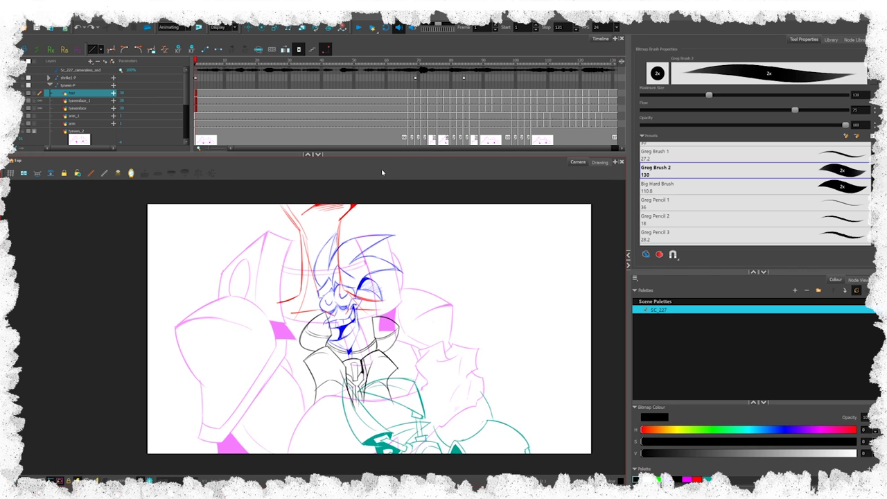
{"action": "mouse_move", "coordinate": [186, 90]}
{"action": "left_mouse_down"}
{"action": "mouse_move", "coordinate": [185, 127]}
{"action": "mouse_move", "coordinate": [184, 90]}
{"action": "left_mouse_up"}
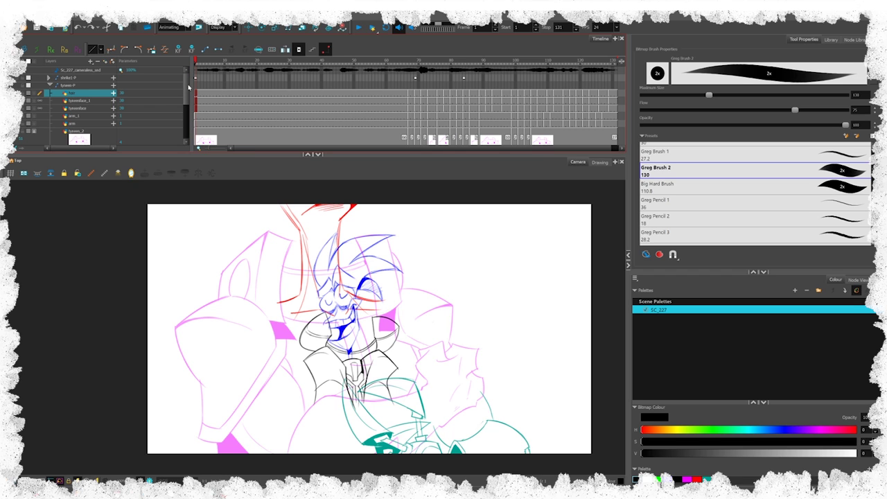
{"action": "scroll", "coordinate": [188, 110], "scroll_direction": "up", "scroll_amount": 5}
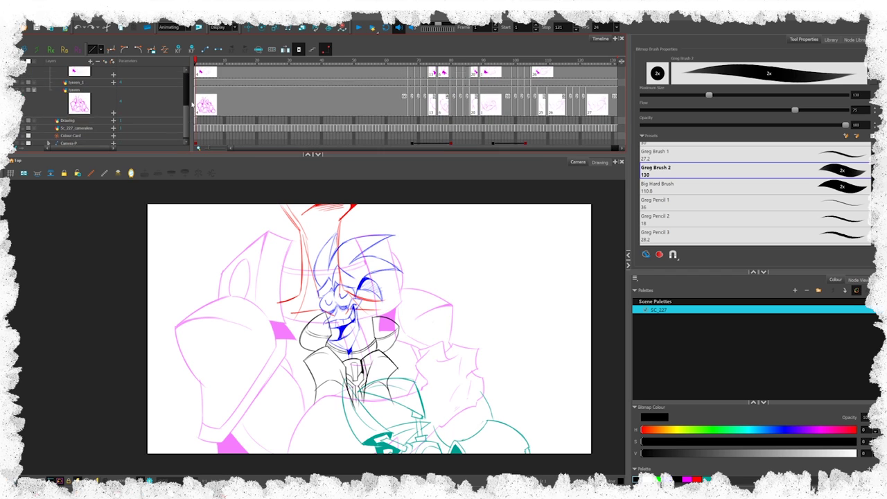
{"action": "scroll", "coordinate": [188, 78], "scroll_direction": "up", "scroll_amount": 1}
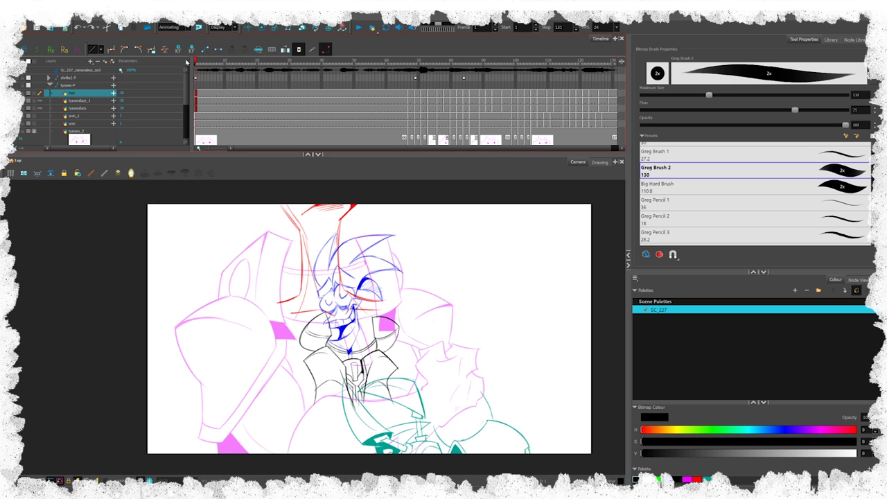
- Play the rough animation through from the start, and replay it up to frame 64
{"action": "key", "text": "Return"}
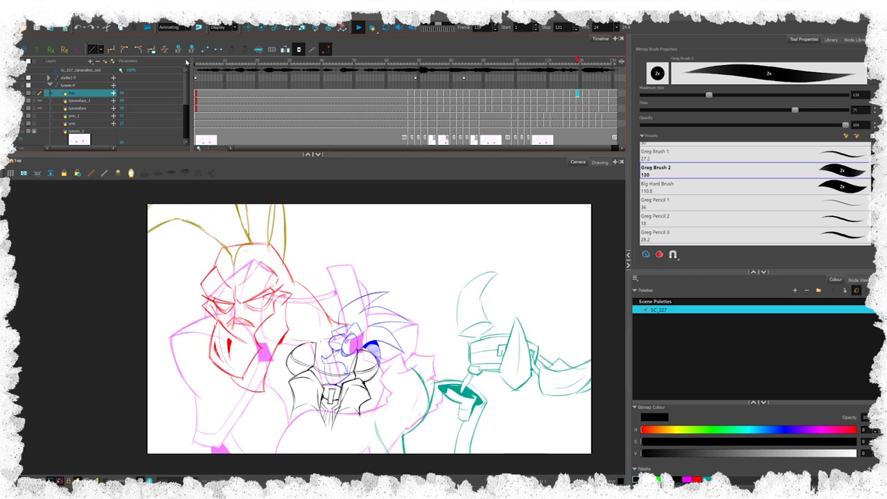
{"action": "left_click", "coordinate": [199, 61]}
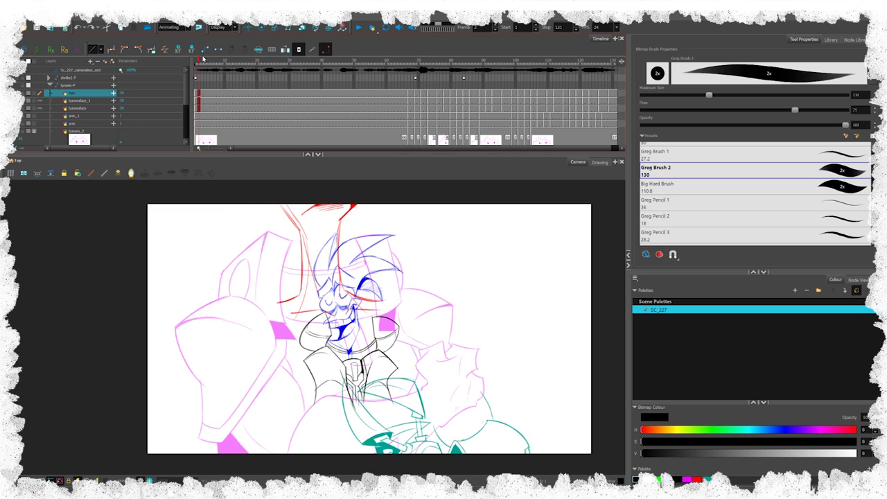
{"action": "left_click", "coordinate": [199, 111]}
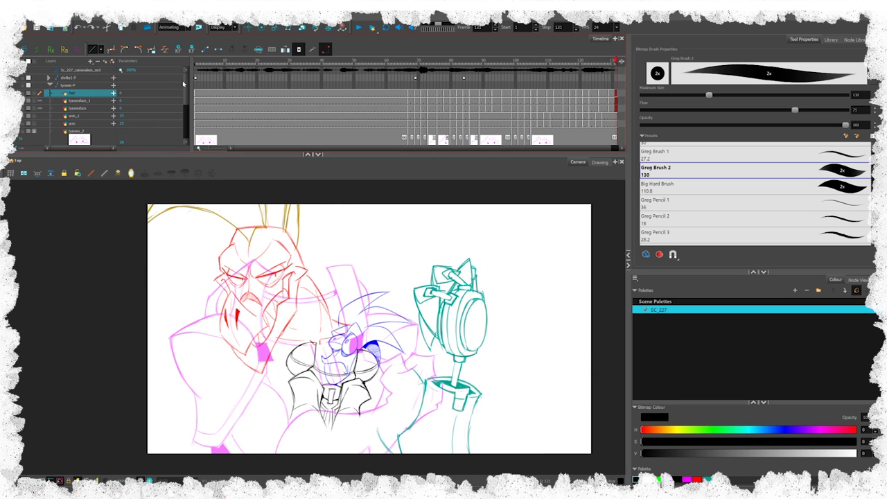
{"action": "scroll", "coordinate": [290, 78], "scroll_direction": "down", "scroll_amount": 1}
{"action": "left_click", "coordinate": [200, 62]}
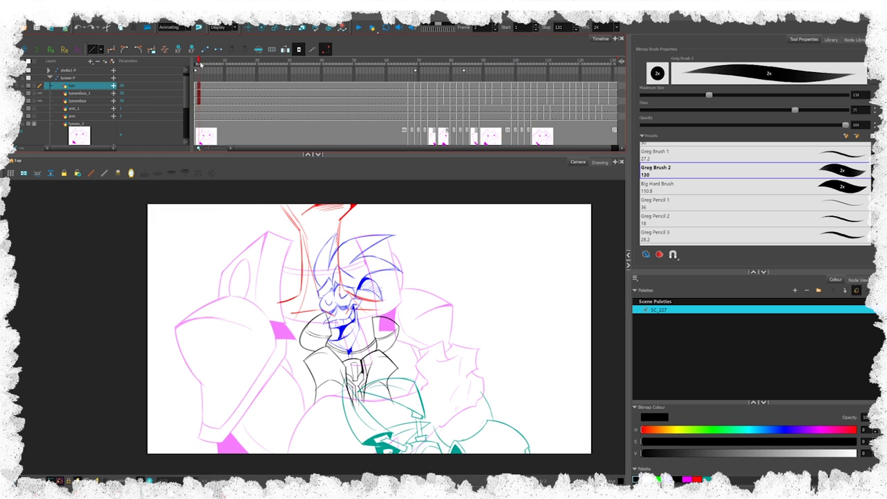
{"action": "key", "text": "Return"}
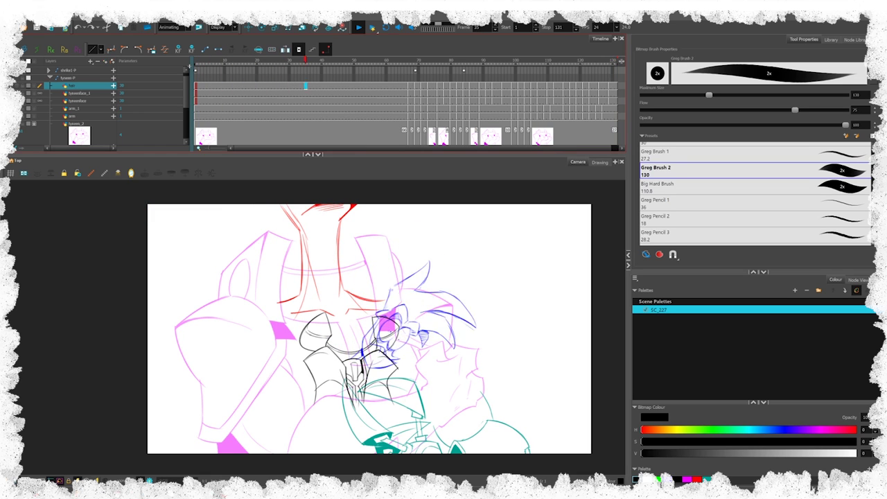
{"action": "key", "text": "Return"}
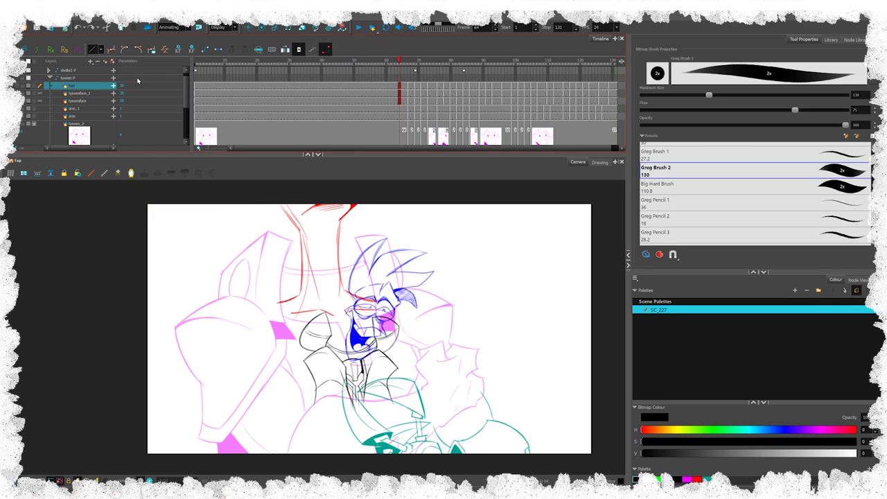
- Collapse the open character's layer group, expand the strike character's group and select its strike layer at the first frame
{"action": "left_click", "coordinate": [47, 77]}
{"action": "left_click", "coordinate": [49, 78]}
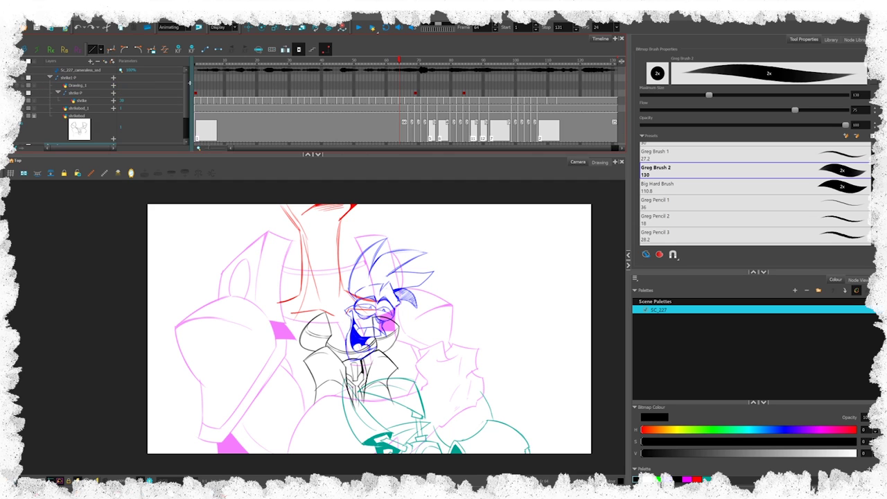
{"action": "scroll", "coordinate": [190, 82], "scroll_direction": "down", "scroll_amount": 1}
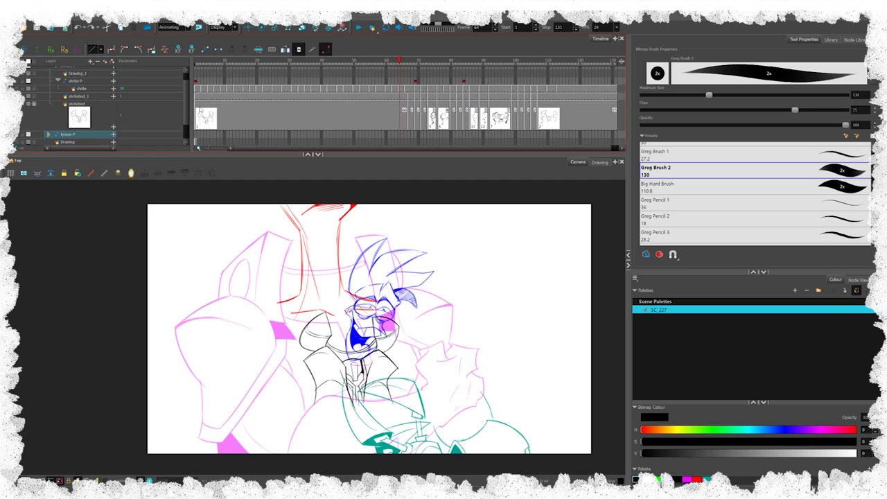
{"action": "left_click", "coordinate": [200, 111]}
{"action": "left_click", "coordinate": [198, 88]}
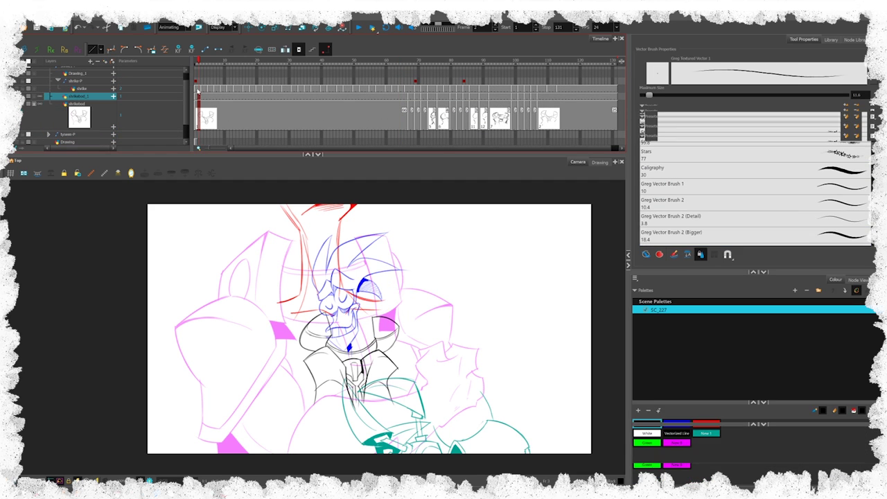
{"action": "scroll", "coordinate": [182, 81], "scroll_direction": "up", "scroll_amount": 1}
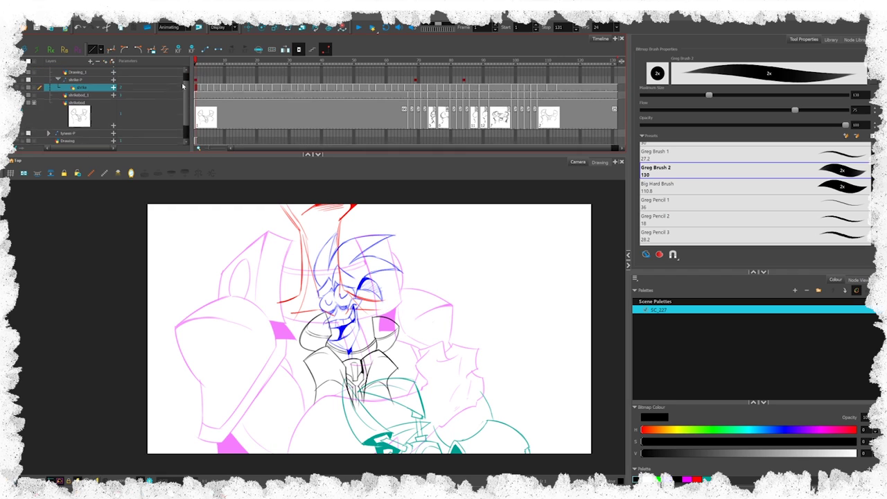
{"action": "left_click", "coordinate": [59, 92]}
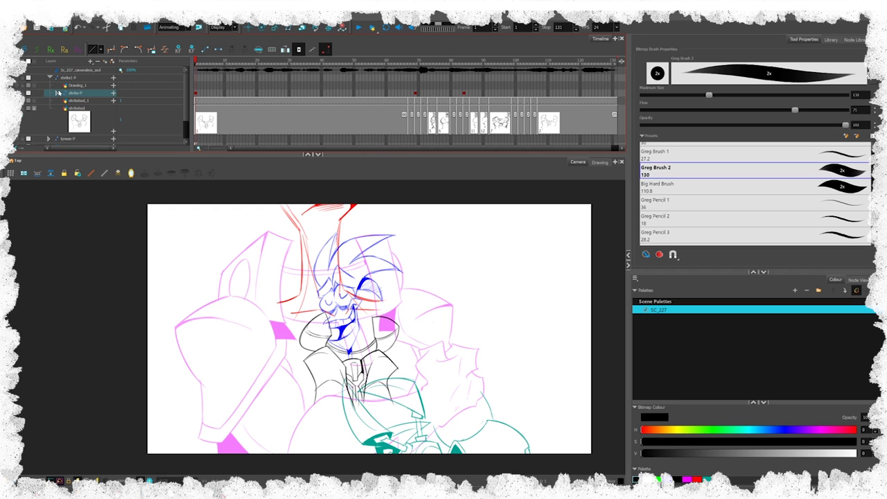
{"action": "left_click", "coordinate": [58, 92]}
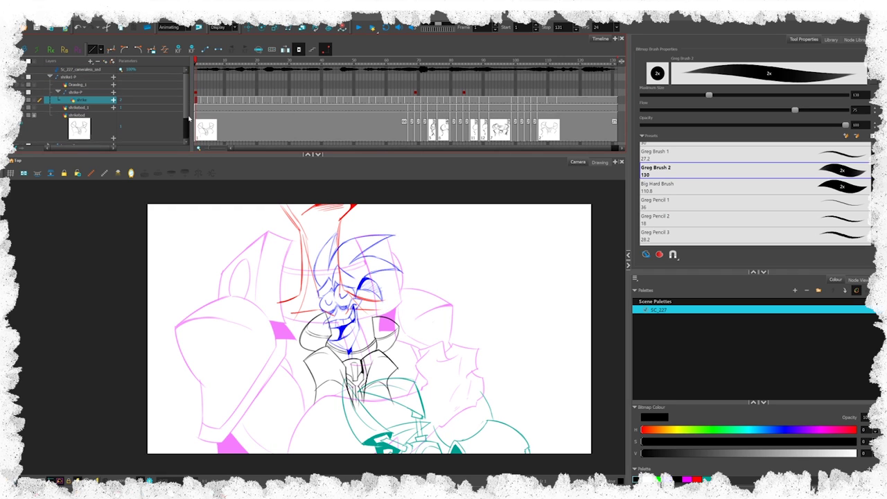
{"action": "scroll", "coordinate": [188, 125], "scroll_direction": "down", "scroll_amount": 2}
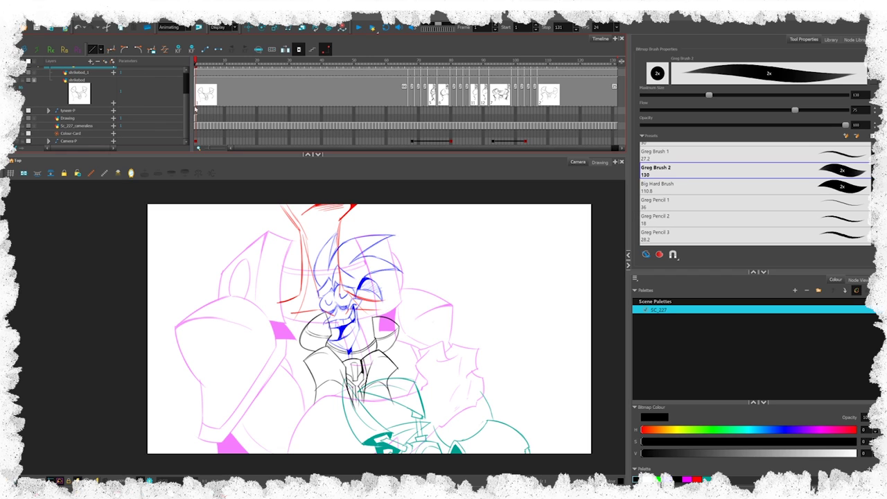
{"action": "scroll", "coordinate": [64, 95], "scroll_direction": "up", "scroll_amount": 2}
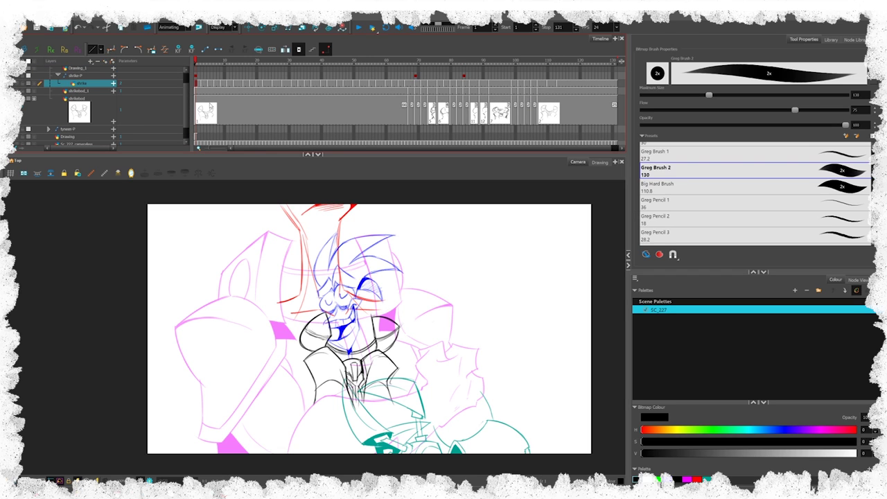
- Select the strikebod layer at frame 74 and fade the other layers with the light table
{"action": "left_click", "coordinate": [210, 104]}
{"action": "left_click_drag", "start_coordinate": [206, 64], "coordinate": [431, 63]}
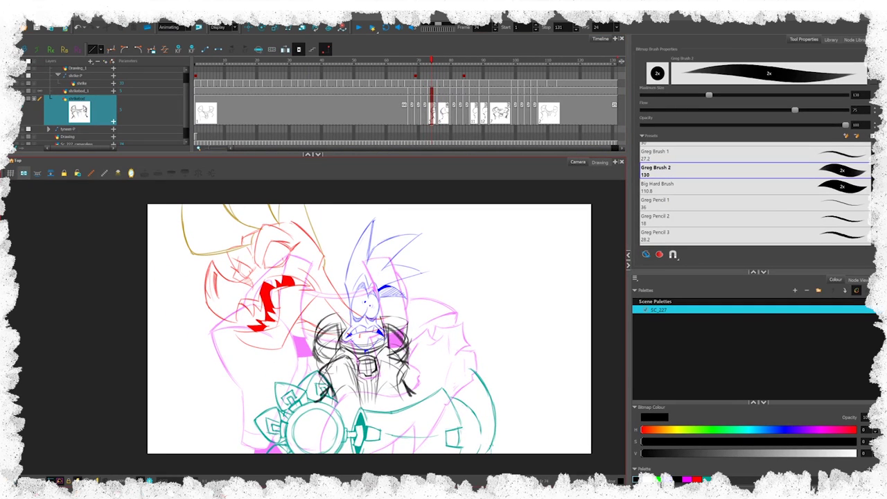
{"action": "key", "text": "shift+l"}
- Step through the rough body drawings of the strike character frame by frame past frame 104, and scrub back to frame 75
{"action": "mouse_move", "coordinate": [416, 62]}
{"action": "left_mouse_down"}
{"action": "mouse_move", "coordinate": [406, 62]}
{"action": "mouse_move", "coordinate": [424, 325]}
{"action": "mouse_move", "coordinate": [444, 337]}
{"action": "left_mouse_up"}
{"action": "key", "text": "comma"}
{"action": "key", "text": "comma"}
{"action": "key", "text": "comma"}
{"action": "key", "text": "comma"}
{"action": "key", "text": "comma"}
{"action": "key", "text": "comma"}
{"action": "key", "text": "comma"}
{"action": "key", "text": "comma"}
{"action": "key", "text": "comma"}
{"action": "key", "text": "comma"}
{"action": "key", "text": "comma"}
{"action": "key", "text": "comma"}
{"action": "key", "text": "comma"}
{"action": "key", "text": "comma"}
{"action": "key", "text": "comma"}
{"action": "key", "text": "comma"}
{"action": "key", "text": "comma"}
{"action": "key", "text": "comma"}
{"action": "key", "text": "comma"}
{"action": "key", "text": "period"}
{"action": "key", "text": "period"}
{"action": "key", "text": "period"}
{"action": "key", "text": "period"}
{"action": "key", "text": "period"}
{"action": "key", "text": "period"}
{"action": "key", "text": "period"}
{"action": "key", "text": "period"}
{"action": "key", "text": "period"}
{"action": "key", "text": "period"}
{"action": "key", "text": "period"}
{"action": "key", "text": "period"}
{"action": "key", "text": "period"}
{"action": "key", "text": "period"}
{"action": "key", "text": "period"}
{"action": "key", "text": "period"}
{"action": "key", "text": "period"}
{"action": "key", "text": "period"}
{"action": "key", "text": "period"}
{"action": "key", "text": "period"}
{"action": "key", "text": "period"}
{"action": "key", "text": "period"}
{"action": "key", "text": "period"}
{"action": "key", "text": "period"}
{"action": "key", "text": "period"}
{"action": "key", "text": "period"}
{"action": "key", "text": "period"}
{"action": "key", "text": "period"}
{"action": "key", "text": "period"}
{"action": "key", "text": "period"}
{"action": "key", "text": "period"}
{"action": "key", "text": "period"}
{"action": "key", "text": "period"}
{"action": "key", "text": "period"}
{"action": "key", "text": "period"}
{"action": "key", "text": "period"}
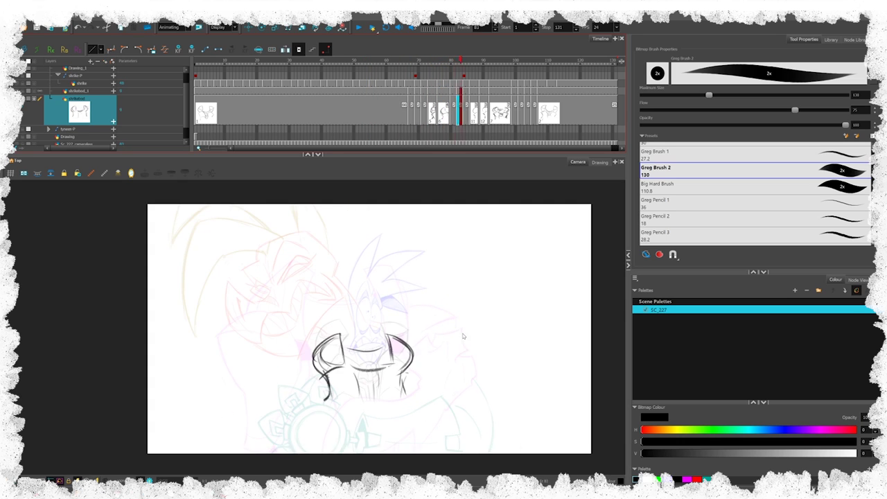
{"action": "key", "text": "period"}
{"action": "key", "text": "period"}
{"action": "key", "text": "period"}
{"action": "key", "text": "period"}
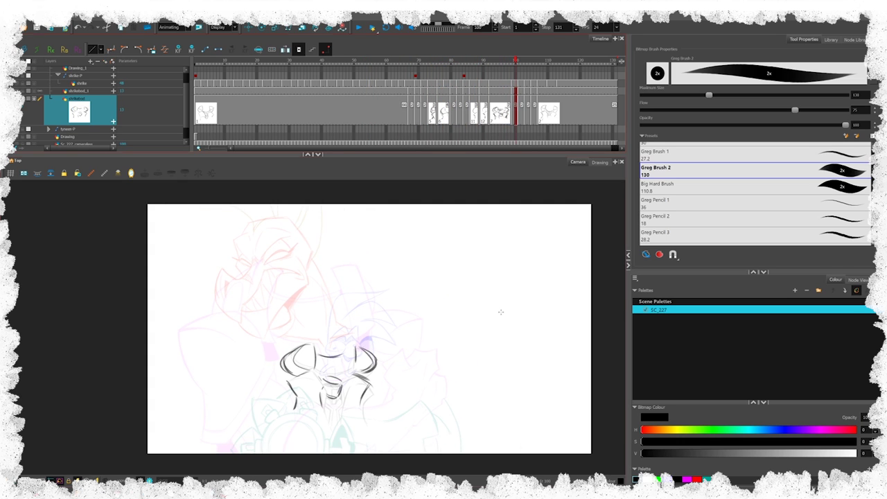
{"action": "key", "text": "period"}
{"action": "key", "text": "period"}
{"action": "key", "text": "period"}
{"action": "key", "text": "period"}
{"action": "key", "text": "period"}
{"action": "key", "text": "period"}
{"action": "key", "text": "period"}
{"action": "key", "text": "period"}
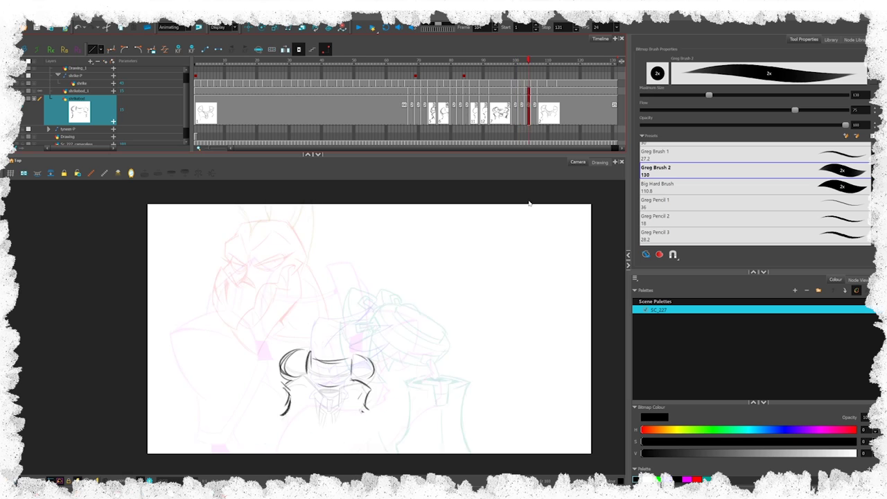
{"action": "key", "text": "period"}
{"action": "key", "text": "period"}
{"action": "key", "text": "period"}
{"action": "key", "text": "period"}
{"action": "key", "text": "period"}
{"action": "key", "text": "period"}
{"action": "key", "text": "period"}
{"action": "key", "text": "period"}
{"action": "key", "text": "period"}
{"action": "key", "text": "period"}
{"action": "left_click_drag", "start_coordinate": [506, 218], "coordinate": [434, 220]}
{"action": "scroll", "coordinate": [188, 103], "scroll_direction": "down", "scroll_amount": 1}
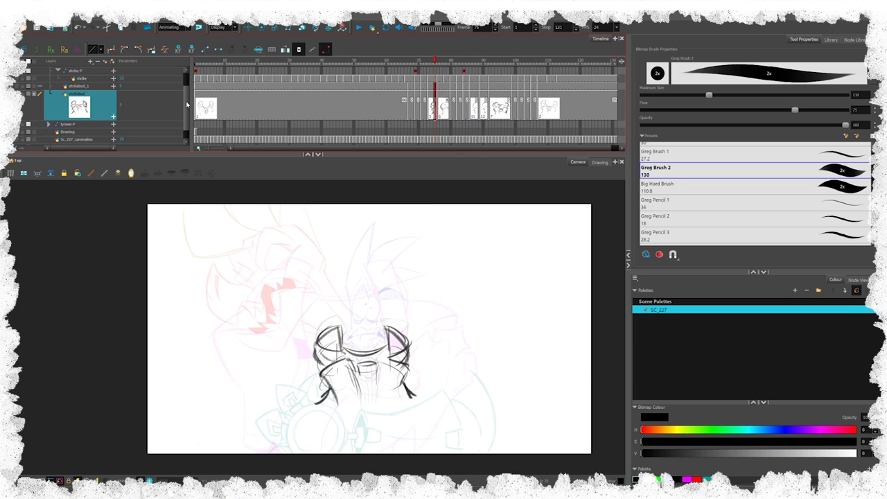
- Review the rough body motion again from before frame 65 onward, and return to the first frame
{"action": "left_click", "coordinate": [396, 61]}
{"action": "left_click_drag", "start_coordinate": [395, 61], "coordinate": [485, 185]}
{"action": "key", "text": "period"}
{"action": "key", "text": "period"}
{"action": "key", "text": "period"}
{"action": "key", "text": "period"}
{"action": "key", "text": "period"}
{"action": "key", "text": "period"}
{"action": "key", "text": "period"}
{"action": "key", "text": "period"}
{"action": "key", "text": "period"}
{"action": "key", "text": "period"}
{"action": "key", "text": "period"}
{"action": "key", "text": "period"}
{"action": "key", "text": "period"}
{"action": "key", "text": "period"}
{"action": "key", "text": "period"}
{"action": "mouse_move", "coordinate": [553, 173]}
{"action": "left_mouse_down"}
{"action": "mouse_move", "coordinate": [610, 157]}
{"action": "mouse_move", "coordinate": [500, 159]}
{"action": "mouse_move", "coordinate": [323, 147]}
{"action": "mouse_move", "coordinate": [276, 134]}
{"action": "left_mouse_up"}
{"action": "left_click_drag", "start_coordinate": [260, 61], "coordinate": [192, 61]}
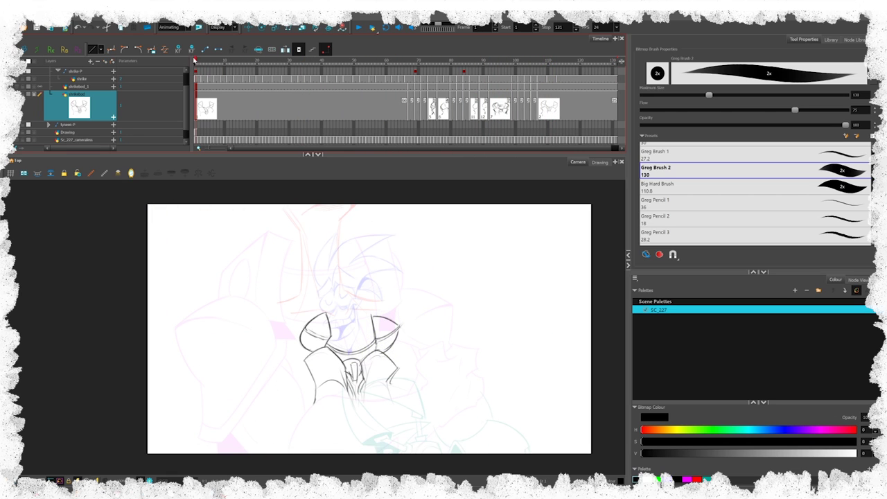
- Compare the rough strikebod drawing at frame 77 with the strikebod_1 drawing at frame 78
{"action": "mouse_move", "coordinate": [340, 76]}
{"action": "left_mouse_down"}
{"action": "mouse_move", "coordinate": [422, 82]}
{"action": "mouse_move", "coordinate": [389, 79]}
{"action": "left_mouse_up"}
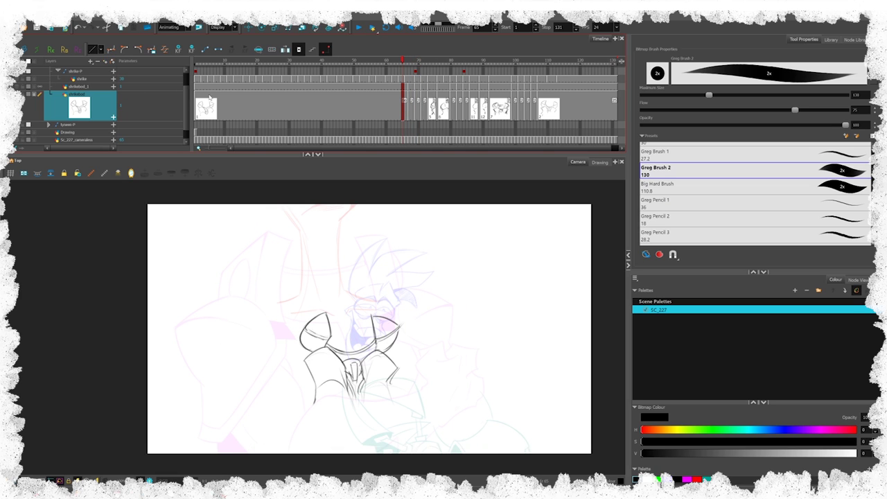
{"action": "left_click", "coordinate": [442, 102]}
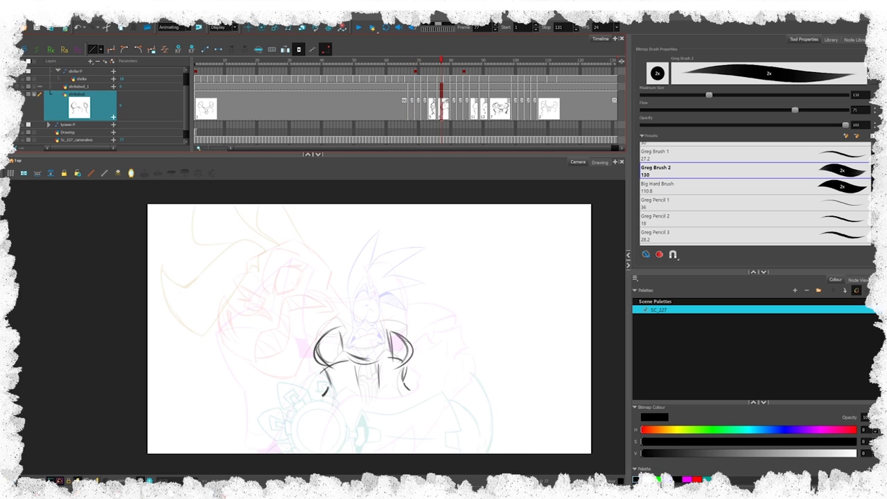
{"action": "left_click", "coordinate": [444, 86]}
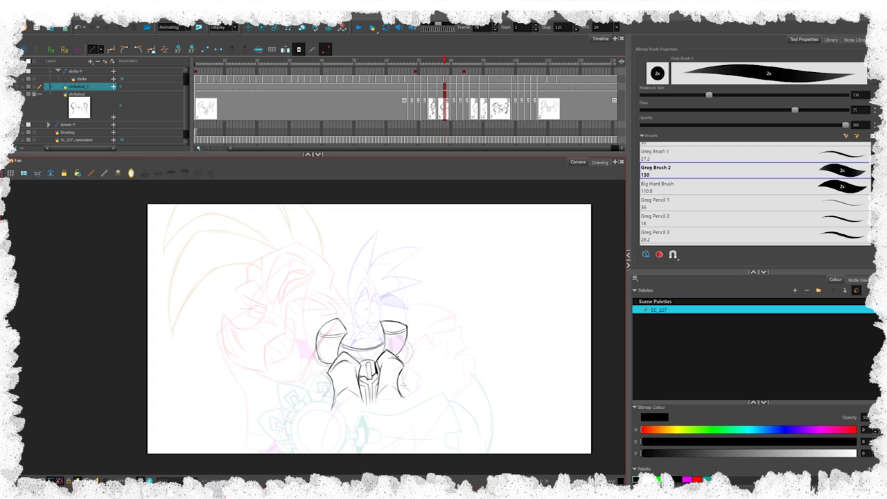
- Expand the tyween character's group and view its hair, tyweenface_1 and tyweenface layers in turn at frame 78
{"action": "scroll", "coordinate": [190, 123], "scroll_direction": "up", "scroll_amount": 1}
{"action": "scroll", "coordinate": [190, 122], "scroll_direction": "down", "scroll_amount": 2}
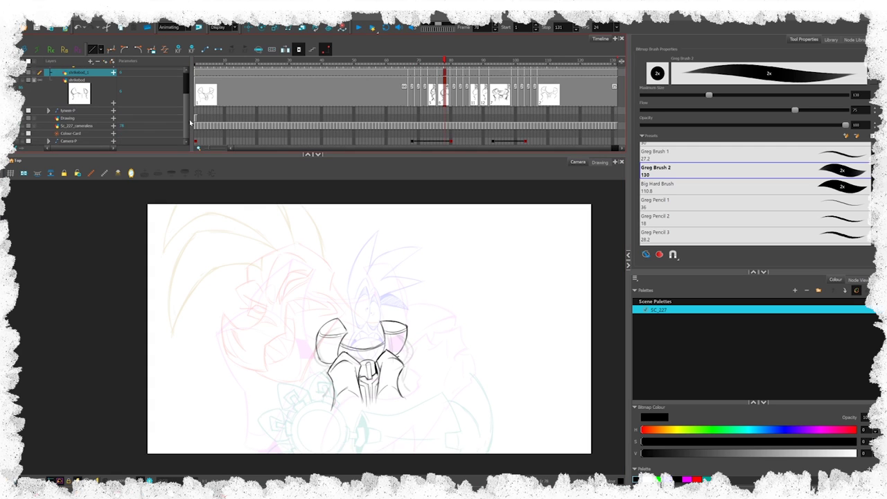
{"action": "left_click", "coordinate": [49, 111]}
{"action": "scroll", "coordinate": [185, 101], "scroll_direction": "down", "scroll_amount": 2}
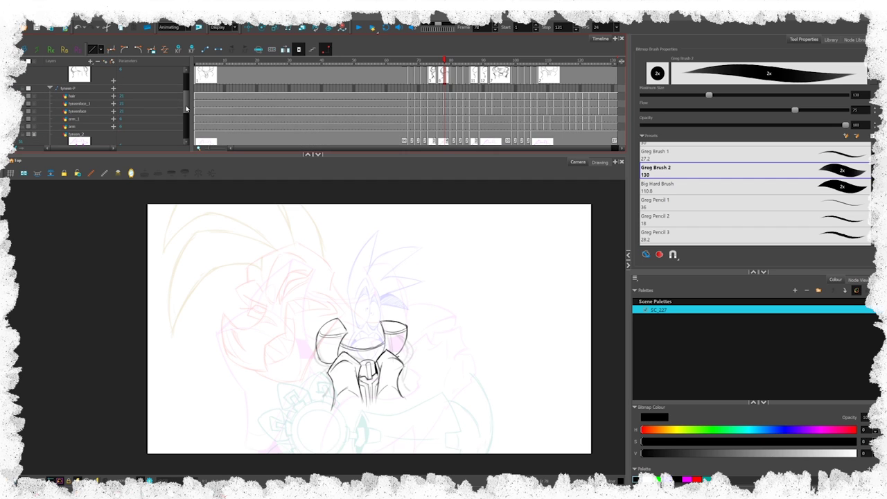
{"action": "left_click", "coordinate": [81, 90]}
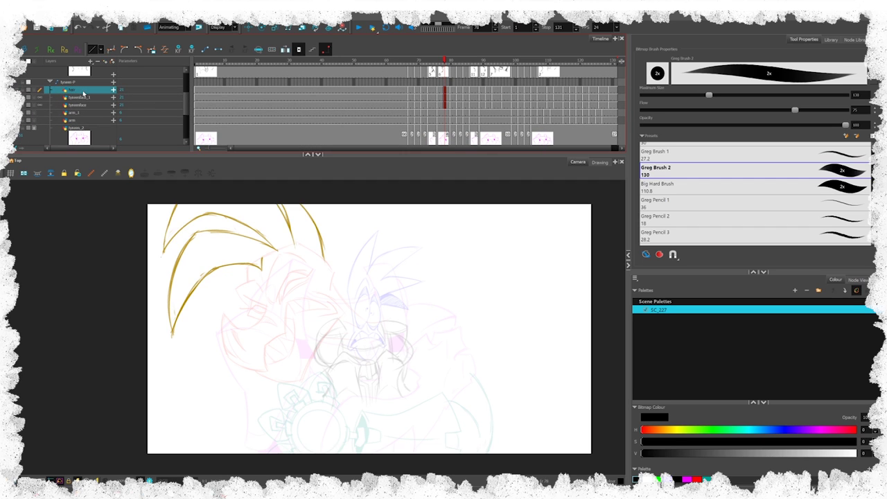
{"action": "left_click", "coordinate": [87, 98]}
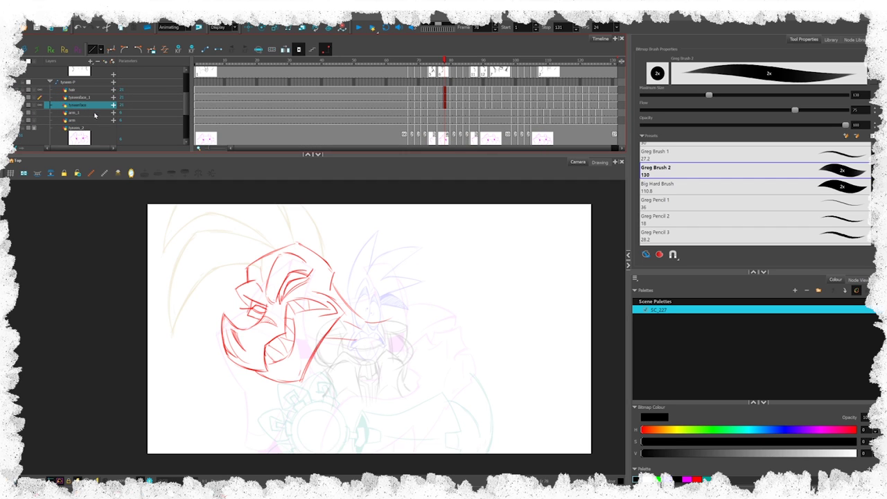
{"action": "left_click", "coordinate": [445, 107]}
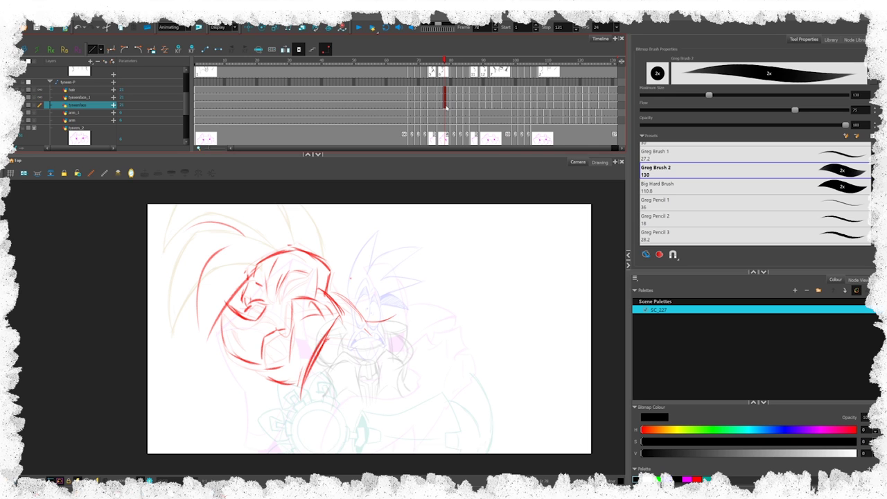
- Scrub the rough face layer to frame 126, switch to tyweenface_1 and scrub its drawings back and forth to the last frame
{"action": "mouse_move", "coordinate": [443, 60]}
{"action": "left_mouse_down"}
{"action": "mouse_move", "coordinate": [442, 194]}
{"action": "mouse_move", "coordinate": [455, 318]}
{"action": "mouse_move", "coordinate": [397, 296]}
{"action": "mouse_move", "coordinate": [534, 293]}
{"action": "mouse_move", "coordinate": [592, 274]}
{"action": "mouse_move", "coordinate": [593, 261]}
{"action": "left_mouse_up"}
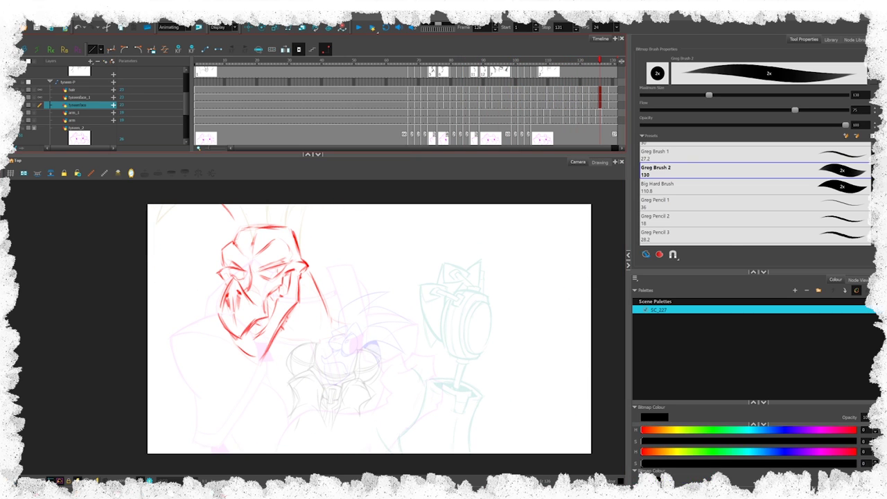
{"action": "left_click", "coordinate": [607, 99]}
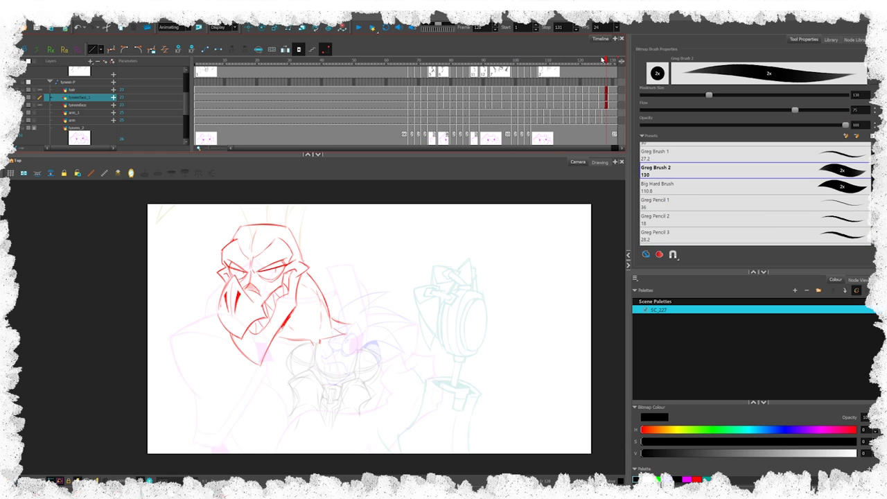
{"action": "left_click_drag", "start_coordinate": [602, 62], "coordinate": [476, 62]}
{"action": "mouse_move", "coordinate": [482, 186]}
{"action": "left_mouse_down"}
{"action": "mouse_move", "coordinate": [559, 173]}
{"action": "mouse_move", "coordinate": [564, 99]}
{"action": "left_mouse_up"}
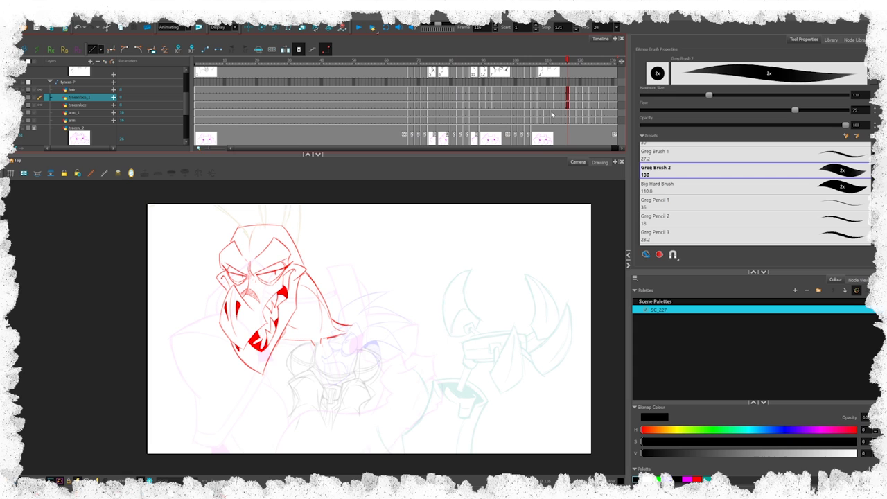
{"action": "mouse_move", "coordinate": [496, 65]}
{"action": "left_mouse_down"}
{"action": "mouse_move", "coordinate": [575, 68]}
{"action": "mouse_move", "coordinate": [554, 62]}
{"action": "left_mouse_up"}
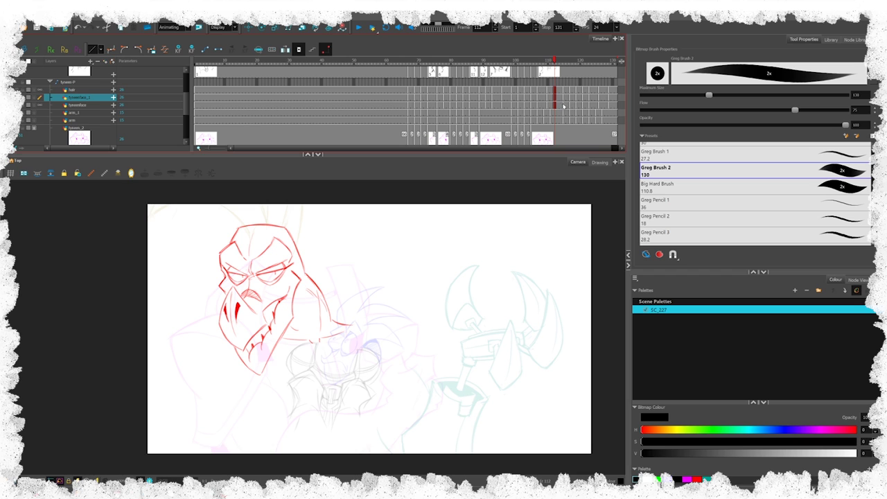
{"action": "left_click_drag", "start_coordinate": [555, 61], "coordinate": [624, 75]}
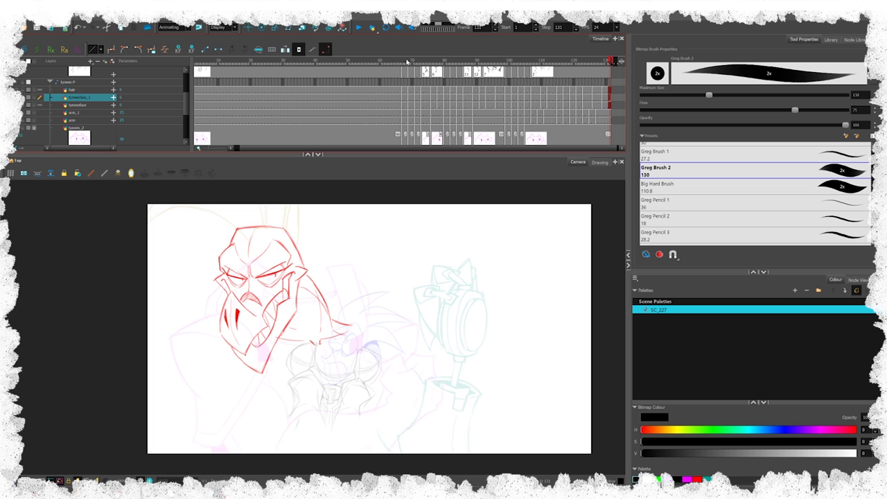
- Scrub the scene from frame 40 to frame 106, with the light table turned off to show all layers in full colour
{"action": "left_click", "coordinate": [350, 61]}
{"action": "key", "text": "shift+comma"}
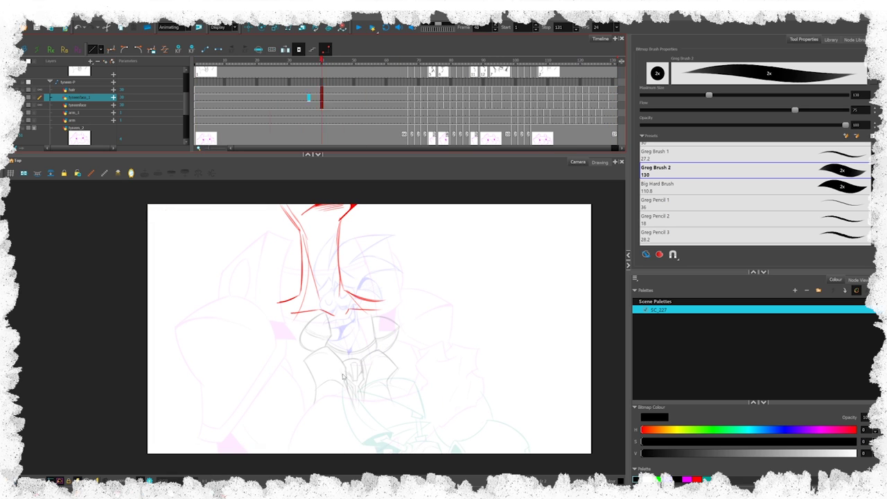
{"action": "mouse_move", "coordinate": [402, 371]}
{"action": "left_mouse_down"}
{"action": "mouse_move", "coordinate": [431, 363]}
{"action": "mouse_move", "coordinate": [406, 366]}
{"action": "left_mouse_up"}
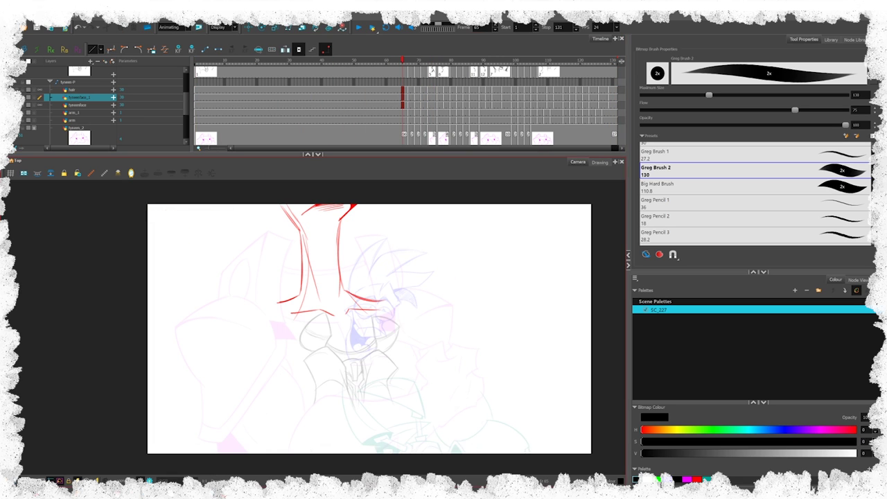
{"action": "mouse_move", "coordinate": [387, 63]}
{"action": "left_mouse_down"}
{"action": "mouse_move", "coordinate": [511, 83]}
{"action": "mouse_move", "coordinate": [613, 148]}
{"action": "mouse_move", "coordinate": [535, 176]}
{"action": "mouse_move", "coordinate": [390, 137]}
{"action": "left_mouse_up"}
{"action": "mouse_move", "coordinate": [395, 61]}
{"action": "left_mouse_down"}
{"action": "mouse_move", "coordinate": [535, 57]}
{"action": "mouse_move", "coordinate": [519, 54]}
{"action": "left_mouse_up"}
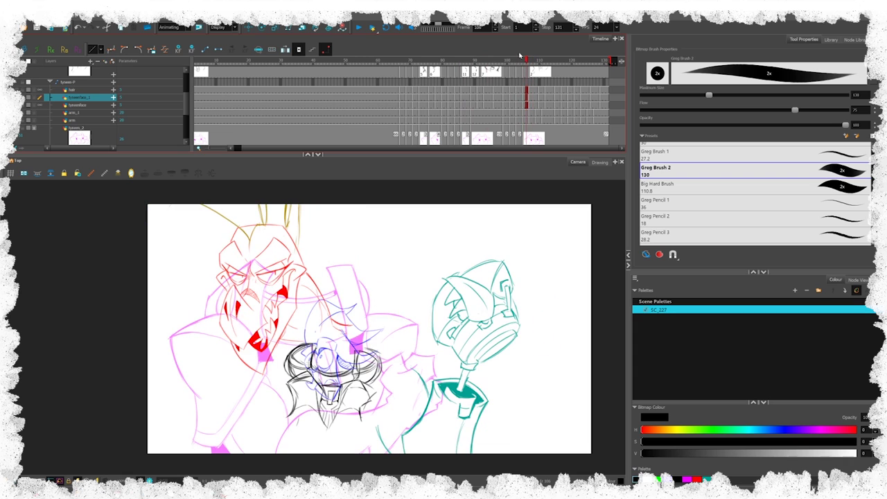
- Select the tyween character's arm layer at frame 55
{"action": "scroll", "coordinate": [184, 106], "scroll_direction": "down", "scroll_amount": 2}
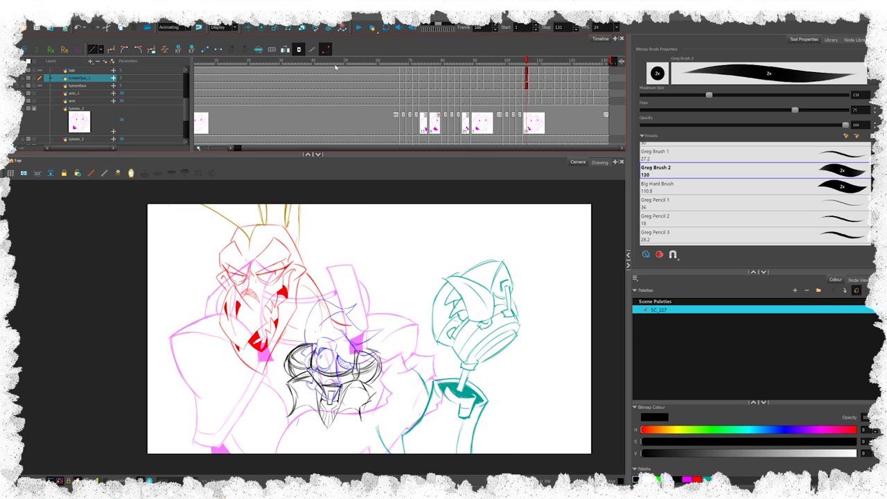
{"action": "left_click", "coordinate": [372, 62]}
{"action": "scroll", "coordinate": [184, 113], "scroll_direction": "down", "scroll_amount": 1}
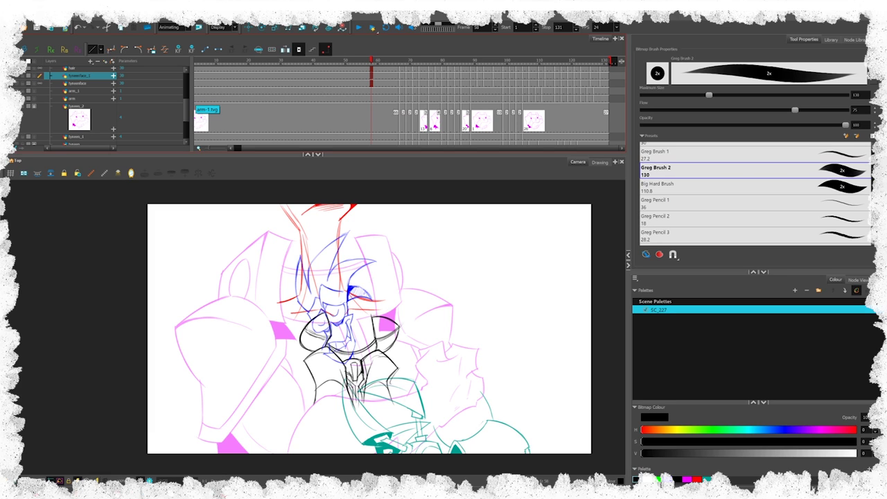
{"action": "left_click", "coordinate": [361, 98]}
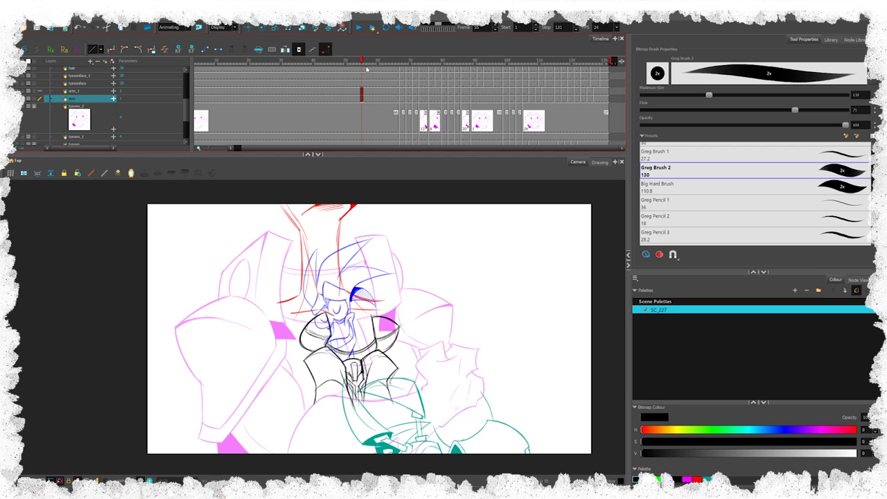
- Review the arm animation repeatedly between frames 55 and 105, and stop at frame 82 with the other layers faded
{"action": "left_click_drag", "start_coordinate": [361, 60], "coordinate": [400, 83]}
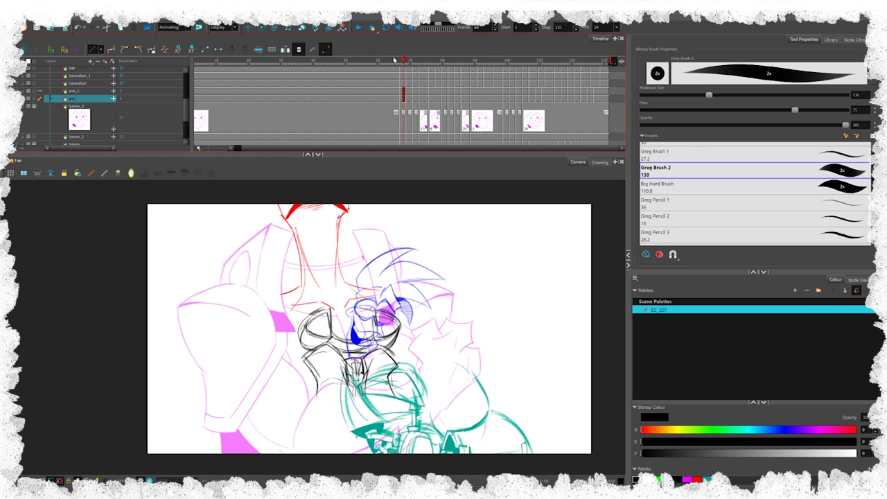
{"action": "left_click", "coordinate": [393, 61]}
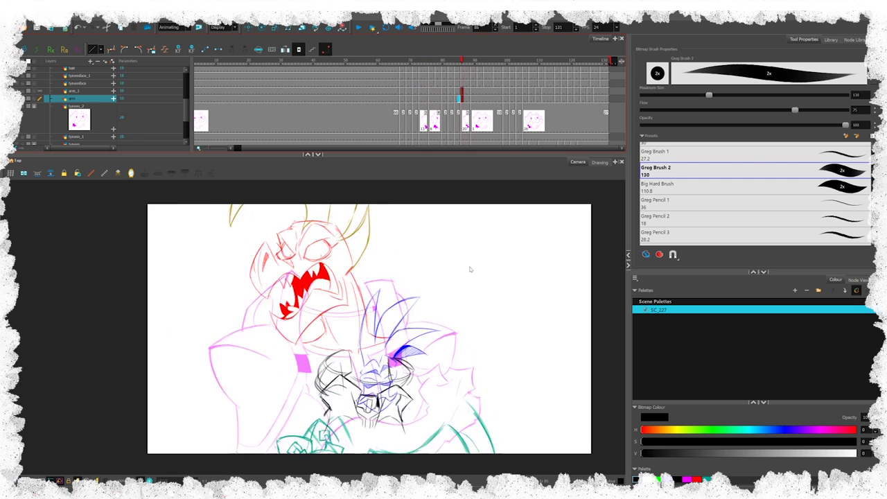
{"action": "key", "text": "comma"}
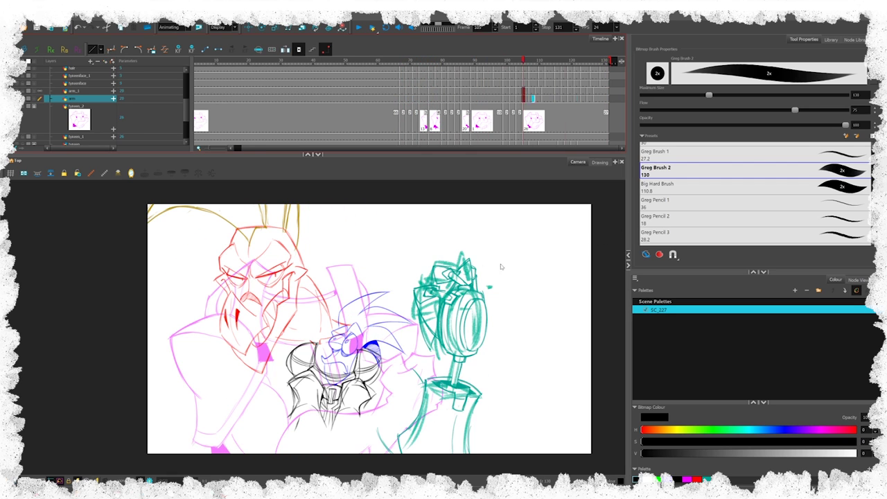
{"action": "mouse_move", "coordinate": [363, 62]}
{"action": "left_mouse_down"}
{"action": "mouse_move", "coordinate": [408, 138]}
{"action": "mouse_move", "coordinate": [414, 208]}
{"action": "mouse_move", "coordinate": [443, 278]}
{"action": "mouse_move", "coordinate": [429, 273]}
{"action": "left_mouse_up"}
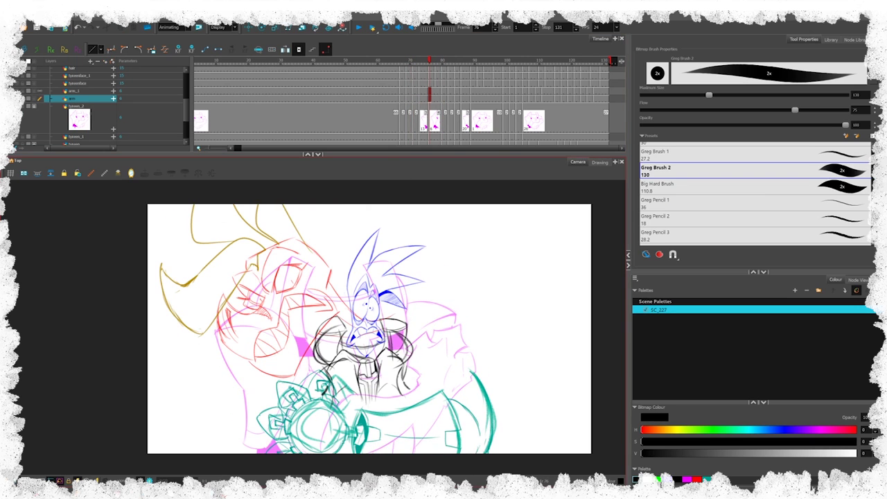
{"action": "left_click_drag", "start_coordinate": [369, 63], "coordinate": [450, 277]}
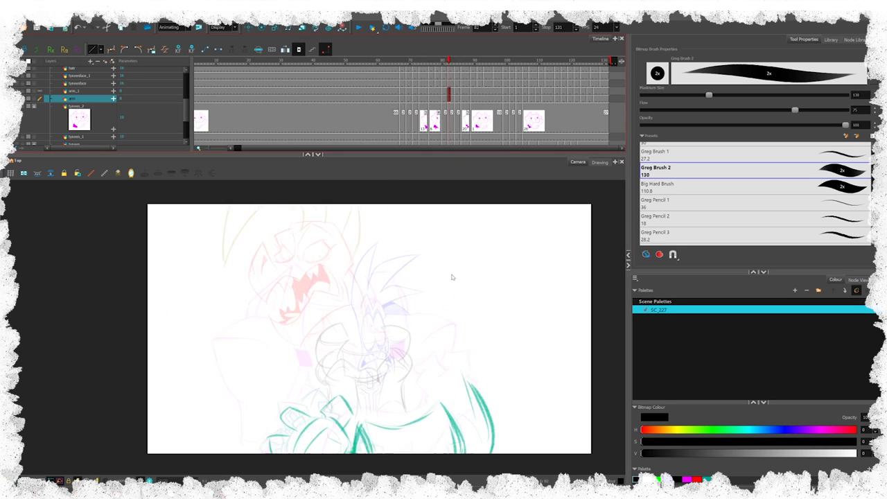
- Step through the rough arm layer frame by frame from frame 82 to frame 130
{"action": "key", "text": "period"}
{"action": "key", "text": "period"}
{"action": "key", "text": "period"}
{"action": "key", "text": "period"}
{"action": "key", "text": "period"}
{"action": "key", "text": "period"}
{"action": "key", "text": "period"}
{"action": "key", "text": "period"}
{"action": "key", "text": "period"}
{"action": "key", "text": "period"}
{"action": "key", "text": "period"}
{"action": "key", "text": "period"}
{"action": "key", "text": "period"}
{"action": "key", "text": "period"}
{"action": "key", "text": "period"}
{"action": "key", "text": "period"}
{"action": "key", "text": "period"}
{"action": "key", "text": "period"}
{"action": "key", "text": "period"}
{"action": "key", "text": "period"}
{"action": "key", "text": "period"}
{"action": "key", "text": "period"}
{"action": "key", "text": "period"}
{"action": "key", "text": "period"}
{"action": "key", "text": "period"}
{"action": "key", "text": "period"}
{"action": "key", "text": "period"}
{"action": "key", "text": "period"}
{"action": "key", "text": "period"}
{"action": "key", "text": "period"}
{"action": "key", "text": "period"}
{"action": "key", "text": "period"}
{"action": "key", "text": "period"}
{"action": "key", "text": "period"}
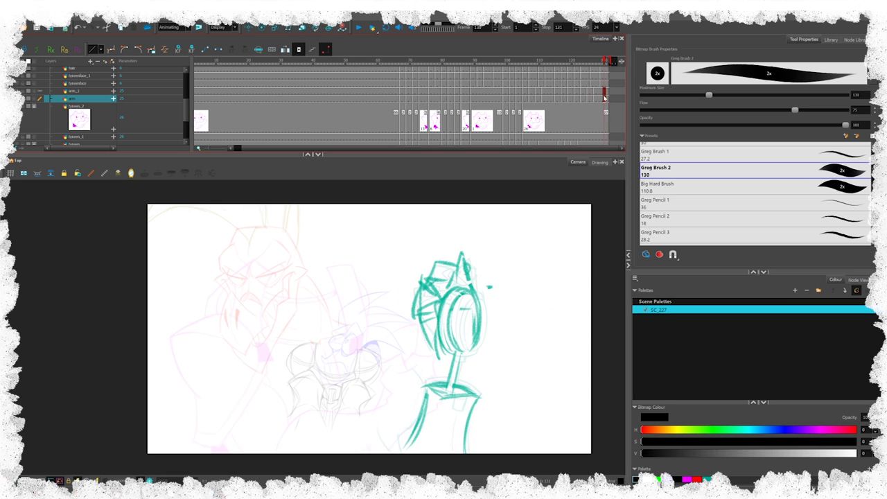
- Compare the rough arm with the tied-down arm_1 layer, scrubbing arm_1 between frame 61 and frame 129
{"action": "mouse_move", "coordinate": [593, 83]}
{"action": "left_mouse_down"}
{"action": "mouse_move", "coordinate": [492, 92]}
{"action": "mouse_move", "coordinate": [568, 88]}
{"action": "mouse_move", "coordinate": [503, 190]}
{"action": "mouse_move", "coordinate": [543, 168]}
{"action": "mouse_move", "coordinate": [596, 98]}
{"action": "left_mouse_up"}
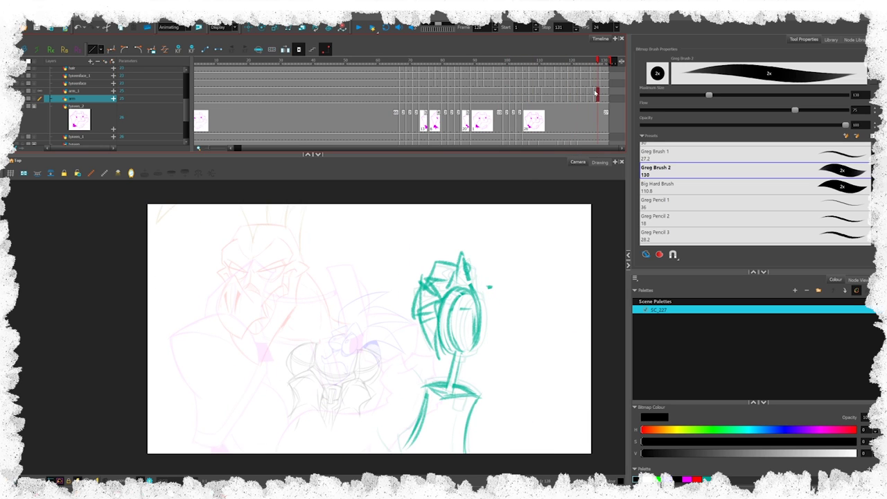
{"action": "left_click_drag", "start_coordinate": [505, 93], "coordinate": [596, 77]}
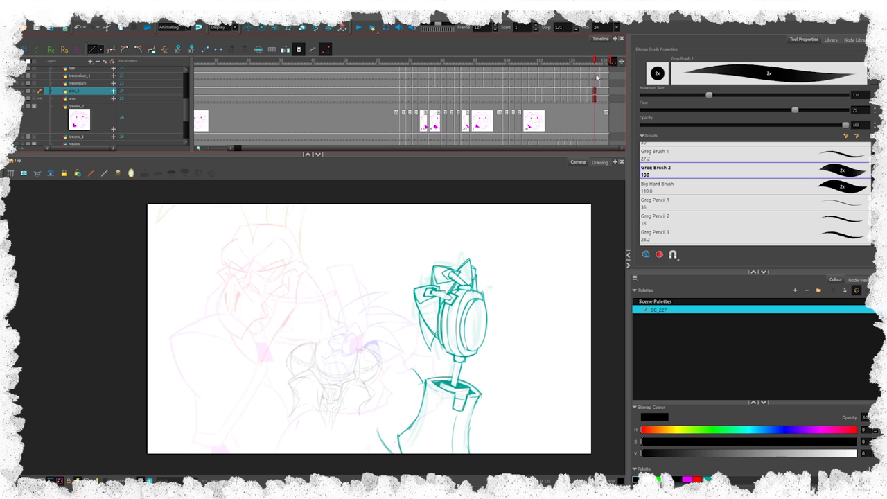
{"action": "left_click_drag", "start_coordinate": [392, 62], "coordinate": [562, 157]}
{"action": "left_click", "coordinate": [381, 64]}
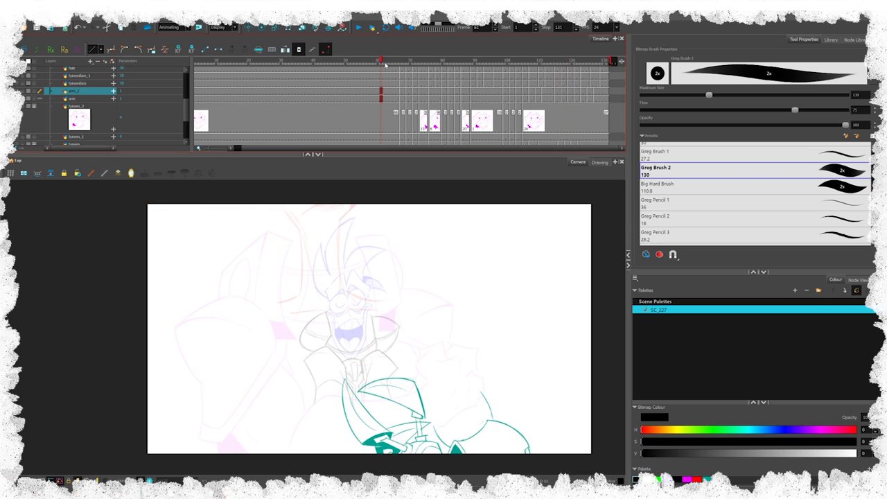
{"action": "left_click_drag", "start_coordinate": [388, 62], "coordinate": [603, 224]}
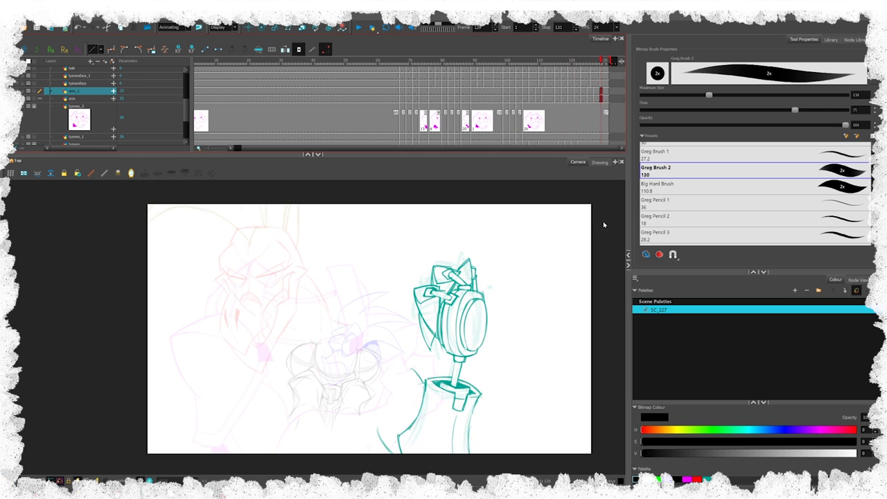
- Scrub the arm animation from the scene's start to frame 106 and look through the layer stack up to the shrike layers
{"action": "left_click", "coordinate": [334, 61]}
{"action": "mouse_move", "coordinate": [249, 61]}
{"action": "left_mouse_down"}
{"action": "mouse_move", "coordinate": [183, 90]}
{"action": "mouse_move", "coordinate": [187, 129]}
{"action": "left_mouse_up"}
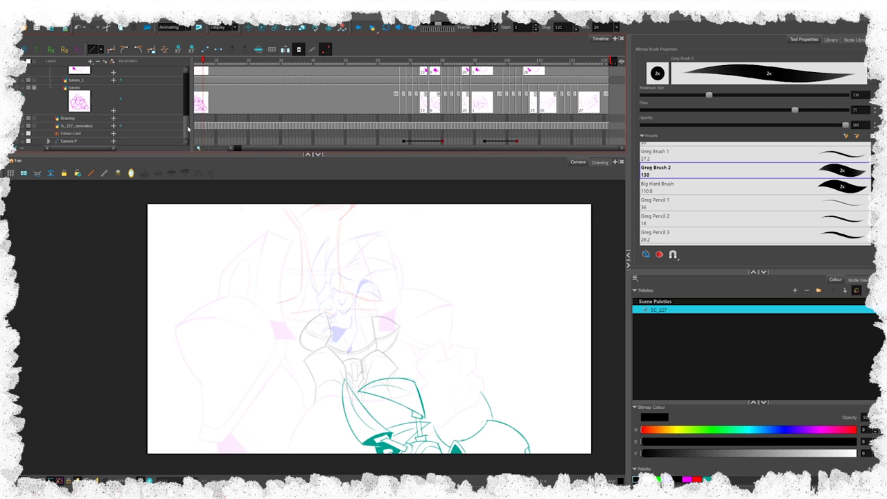
{"action": "left_click_drag", "start_coordinate": [239, 63], "coordinate": [527, 63]}
{"action": "scroll", "coordinate": [191, 83], "scroll_direction": "up", "scroll_amount": 3}
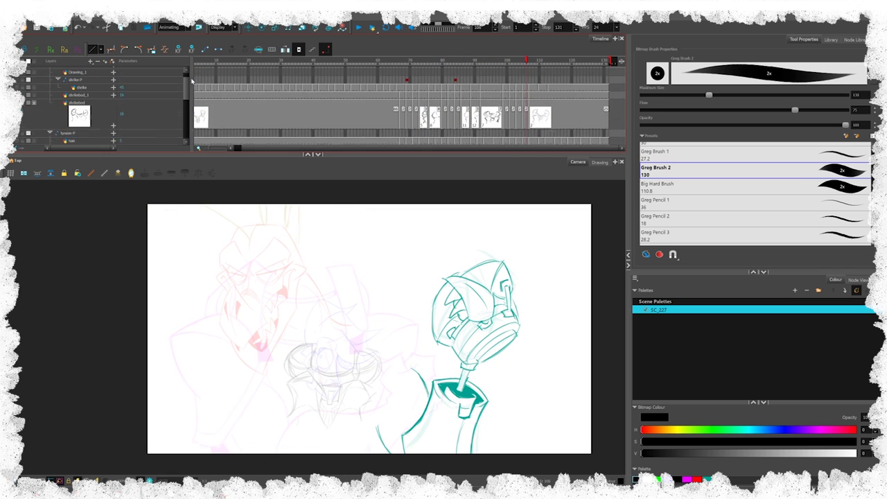
{"action": "scroll", "coordinate": [191, 83], "scroll_direction": "up", "scroll_amount": 2}
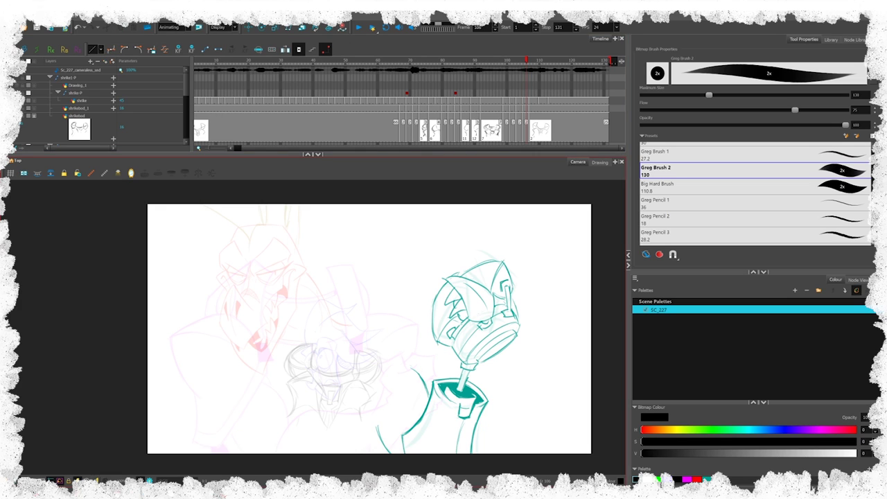
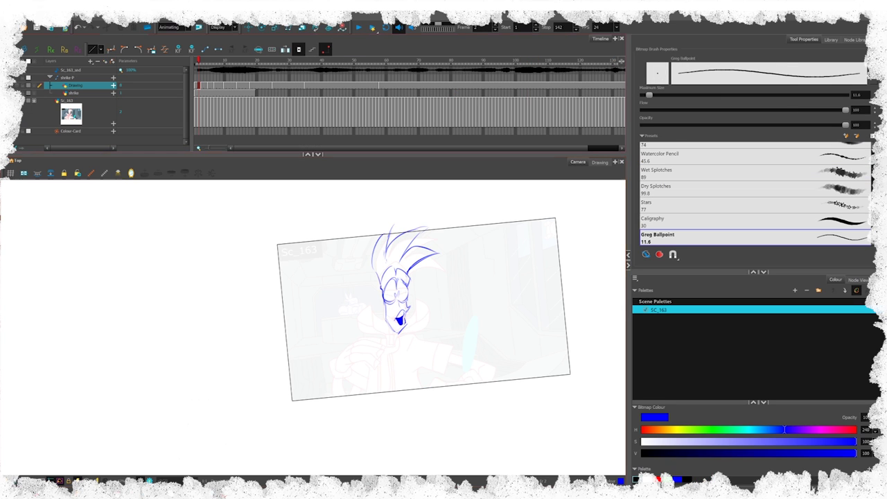
- Play back the Drawing layer of scene Sc_163 closer up, then return to frame 1
{"action": "mouse_move", "coordinate": [202, 59]}
{"action": "left_mouse_down"}
{"action": "mouse_move", "coordinate": [265, 59]}
{"action": "mouse_move", "coordinate": [215, 60]}
{"action": "left_mouse_up"}
{"action": "scroll", "coordinate": [513, 379], "scroll_direction": "up", "scroll_amount": 5}
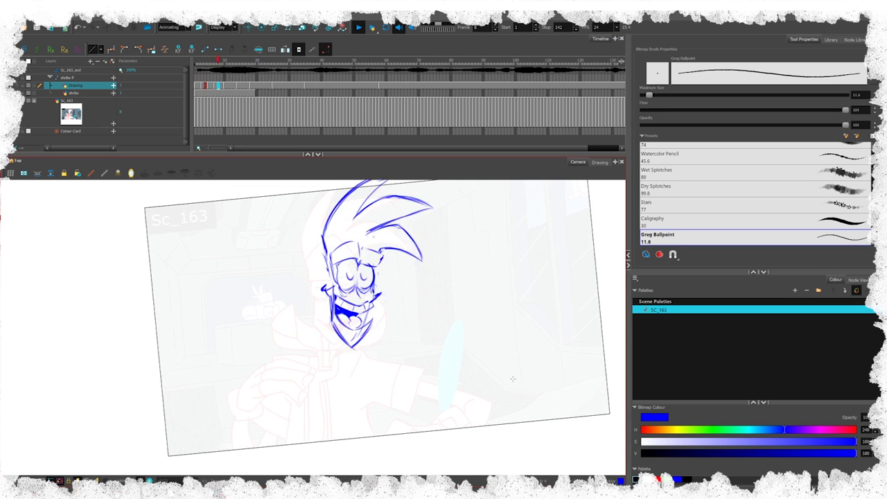
{"action": "key", "text": "Return"}
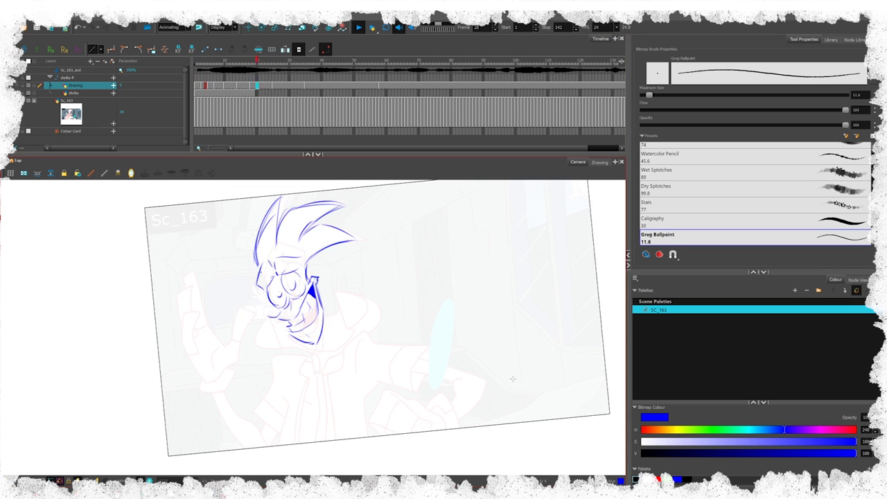
{"action": "key", "text": "Return"}
{"action": "mouse_move", "coordinate": [356, 59]}
{"action": "left_mouse_down"}
{"action": "mouse_move", "coordinate": [202, 69]}
{"action": "mouse_move", "coordinate": [251, 65]}
{"action": "mouse_move", "coordinate": [210, 69]}
{"action": "mouse_move", "coordinate": [326, 78]}
{"action": "mouse_move", "coordinate": [197, 74]}
{"action": "mouse_move", "coordinate": [254, 82]}
{"action": "mouse_move", "coordinate": [198, 83]}
{"action": "mouse_move", "coordinate": [246, 84]}
{"action": "mouse_move", "coordinate": [341, 392]}
{"action": "mouse_move", "coordinate": [364, 404]}
{"action": "mouse_move", "coordinate": [408, 393]}
{"action": "mouse_move", "coordinate": [364, 413]}
{"action": "mouse_move", "coordinate": [395, 403]}
{"action": "mouse_move", "coordinate": [375, 409]}
{"action": "mouse_move", "coordinate": [386, 407]}
{"action": "mouse_move", "coordinate": [375, 410]}
{"action": "mouse_move", "coordinate": [387, 419]}
{"action": "mouse_move", "coordinate": [607, 338]}
{"action": "mouse_move", "coordinate": [307, 410]}
{"action": "mouse_move", "coordinate": [408, 338]}
{"action": "mouse_move", "coordinate": [224, 340]}
{"action": "mouse_move", "coordinate": [188, 383]}
{"action": "mouse_move", "coordinate": [224, 420]}
{"action": "mouse_move", "coordinate": [196, 433]}
{"action": "mouse_move", "coordinate": [196, 442]}
{"action": "mouse_move", "coordinate": [211, 445]}
{"action": "mouse_move", "coordinate": [194, 445]}
{"action": "mouse_move", "coordinate": [303, 420]}
{"action": "mouse_move", "coordinate": [208, 433]}
{"action": "mouse_move", "coordinate": [205, 392]}
{"action": "mouse_move", "coordinate": [242, 445]}
{"action": "mouse_move", "coordinate": [183, 453]}
{"action": "left_mouse_up"}
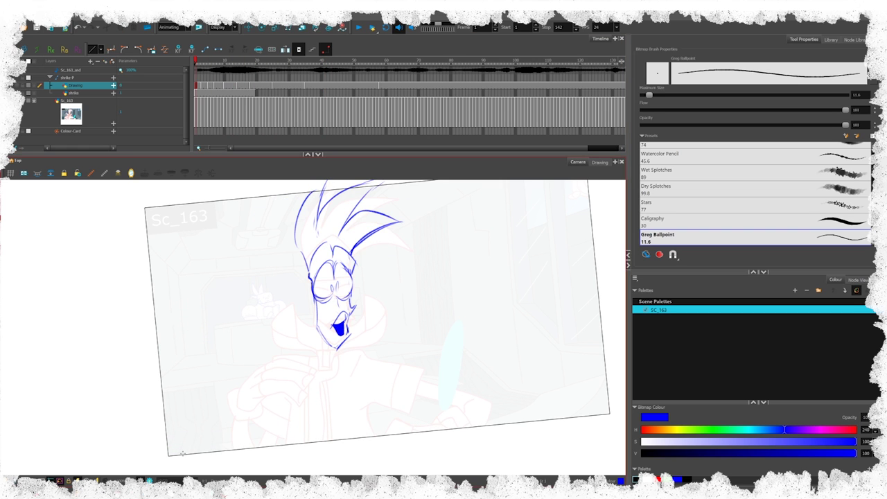
- Replay Sc_163 from the start and scrub the head drawings to frame 18
{"action": "key", "text": "shift+Return"}
{"action": "key", "text": "shift+Return"}
{"action": "left_click", "coordinate": [196, 62]}
{"action": "left_click_drag", "start_coordinate": [195, 61], "coordinate": [250, 62]}
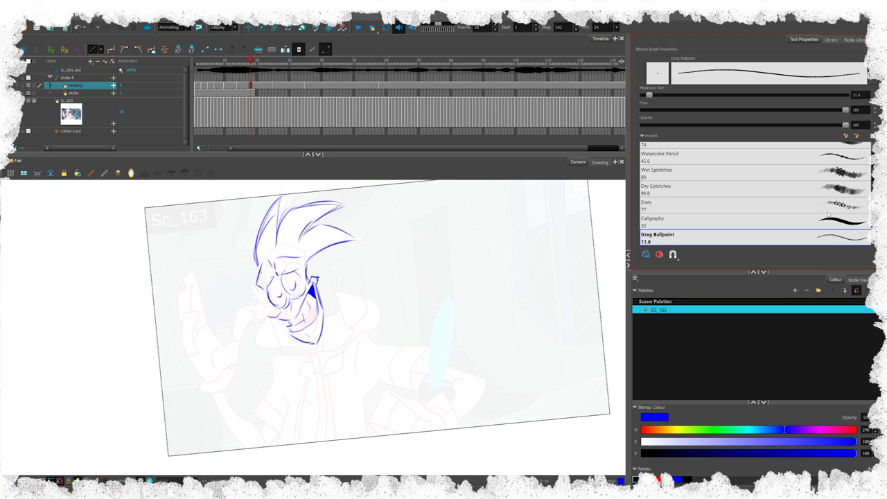
- Choose the Greg Pencil 3 preset, raise its maximum size to about 70, and undo the test strokes
{"action": "scroll", "coordinate": [755, 194], "scroll_direction": "down", "scroll_amount": 1}
{"action": "scroll", "coordinate": [755, 194], "scroll_direction": "down", "scroll_amount": 5}
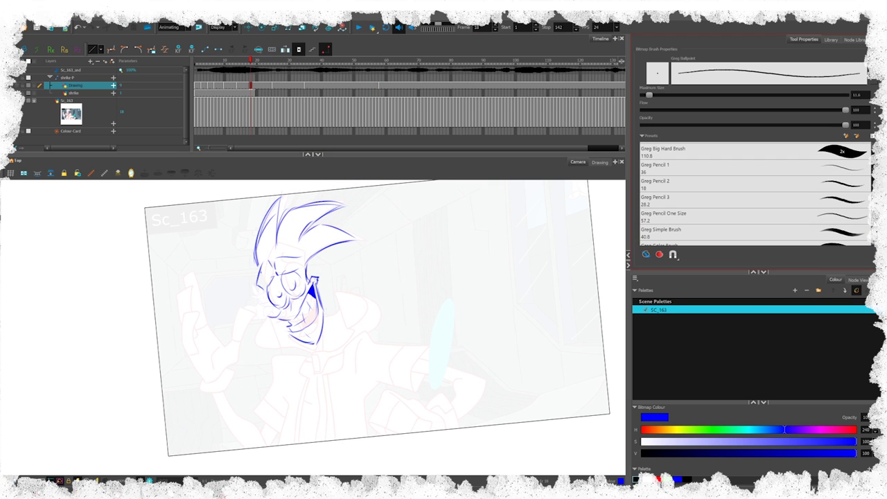
{"action": "left_click", "coordinate": [707, 202]}
{"action": "left_click_drag", "start_coordinate": [406, 307], "coordinate": [356, 368]}
{"action": "key", "text": "ctrl+z"}
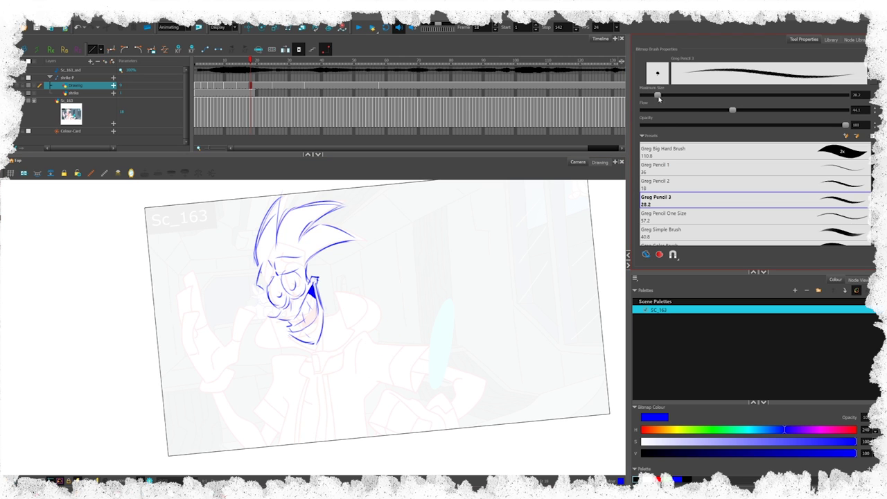
{"action": "key", "text": "o"}
{"action": "mouse_move", "coordinate": [400, 286]}
{"action": "left_mouse_down"}
{"action": "mouse_move", "coordinate": [354, 357]}
{"action": "mouse_move", "coordinate": [462, 248]}
{"action": "mouse_move", "coordinate": [378, 385]}
{"action": "left_mouse_up"}
{"action": "key", "text": "ctrl+z"}
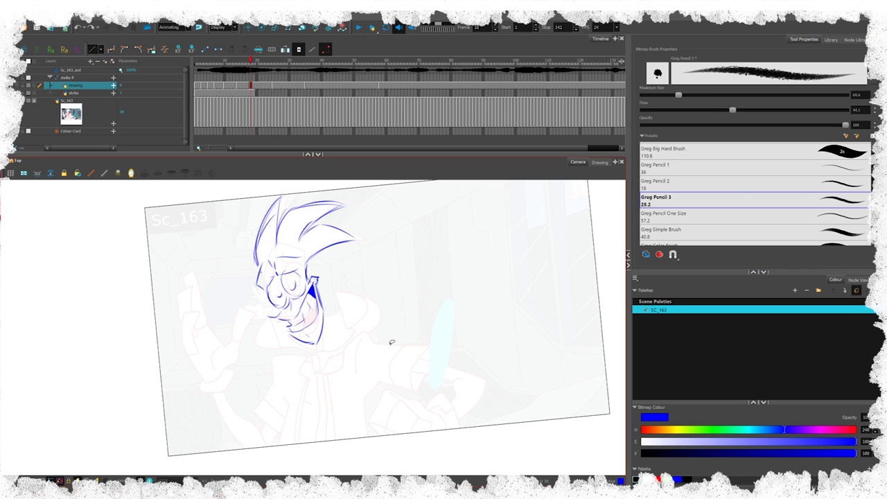
- Rough in the head's jaw curve, brow line and thick rear edge on frame 31, flipping to the previous drawing for reference
{"action": "mouse_move", "coordinate": [253, 64]}
{"action": "left_mouse_down"}
{"action": "mouse_move", "coordinate": [306, 66]}
{"action": "mouse_move", "coordinate": [272, 66]}
{"action": "left_mouse_up"}
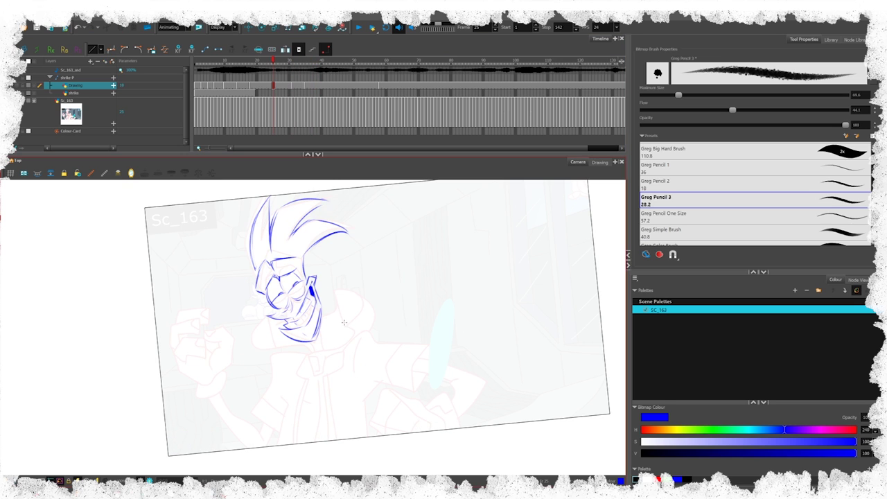
{"action": "key", "text": "g"}
{"action": "left_click_drag", "start_coordinate": [279, 299], "coordinate": [302, 341]}
{"action": "key", "text": "f"}
{"action": "key", "text": "g"}
{"action": "mouse_move", "coordinate": [275, 273]}
{"action": "left_mouse_down"}
{"action": "mouse_move", "coordinate": [311, 266]}
{"action": "mouse_move", "coordinate": [337, 324]}
{"action": "left_mouse_up"}
{"action": "key", "text": "f"}
{"action": "key", "text": "g"}
{"action": "left_click_drag", "start_coordinate": [319, 267], "coordinate": [340, 335]}
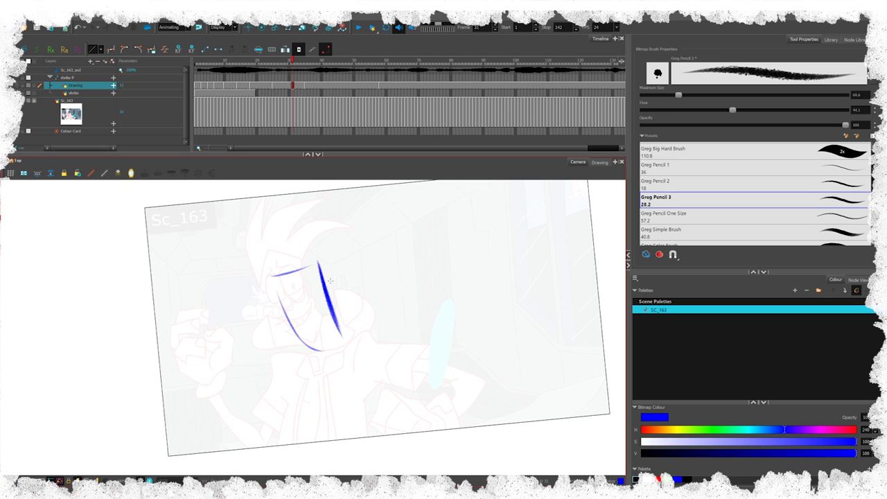
- Sketch the pair of eyes inside the frame 31 head, flipping between neighbouring frames to check the placement
{"action": "key", "text": "comma"}
{"action": "key", "text": "period"}
{"action": "mouse_move", "coordinate": [296, 303]}
{"action": "left_mouse_down"}
{"action": "mouse_move", "coordinate": [312, 288]}
{"action": "mouse_move", "coordinate": [311, 310]}
{"action": "left_mouse_up"}
{"action": "key", "text": "comma"}
{"action": "key", "text": "period"}
{"action": "key", "text": "comma"}
{"action": "key", "text": "period"}
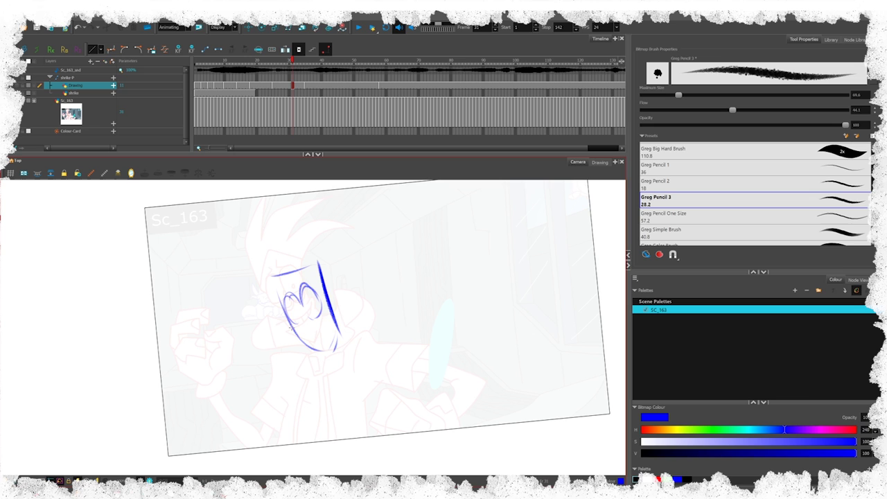
{"action": "key", "text": "comma"}
{"action": "key", "text": "period"}
{"action": "key", "text": "comma"}
{"action": "key", "text": "period"}
- Add the cheek, mouth and ear lines and the first tall hair spike to the frame 31 head
{"action": "mouse_move", "coordinate": [281, 316]}
{"action": "left_mouse_down"}
{"action": "mouse_move", "coordinate": [293, 283]}
{"action": "mouse_move", "coordinate": [276, 205]}
{"action": "mouse_move", "coordinate": [284, 256]}
{"action": "mouse_move", "coordinate": [282, 223]}
{"action": "mouse_move", "coordinate": [329, 197]}
{"action": "left_mouse_up"}
{"action": "key", "text": "comma"}
{"action": "key", "text": "period"}
{"action": "key", "text": "comma"}
{"action": "key", "text": "period"}
{"action": "key", "text": "f"}
{"action": "key", "text": "g"}
{"action": "key", "text": "f"}
{"action": "key", "text": "g"}
{"action": "key", "text": "ctrl+z"}
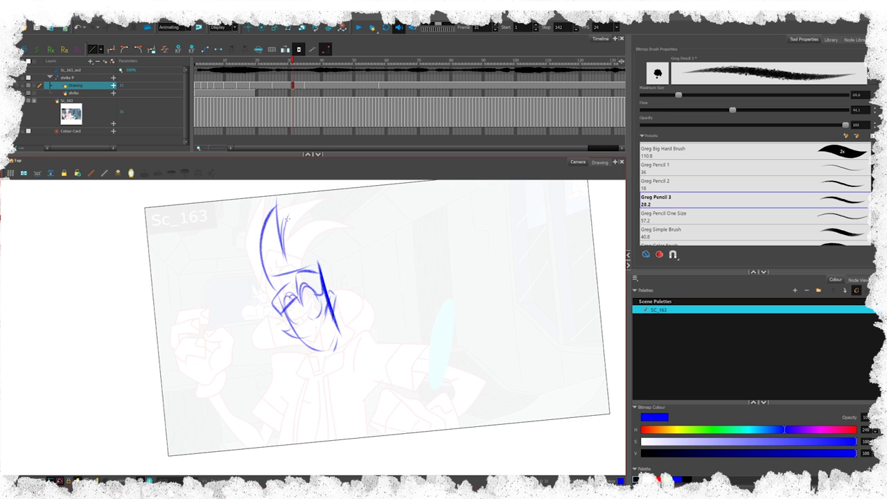
- Draw the next hair spike behind the first on frame 31, redoing strokes and flipping against the adjacent drawing
{"action": "key", "text": "f"}
{"action": "key", "text": "g"}
{"action": "key", "text": "ctrl+z"}
{"action": "left_click_drag", "start_coordinate": [287, 223], "coordinate": [328, 202]}
{"action": "key", "text": "f"}
{"action": "key", "text": "g"}
{"action": "left_click_drag", "start_coordinate": [304, 256], "coordinate": [326, 216]}
{"action": "key", "text": "ctrl+z"}
{"action": "key", "text": "f"}
{"action": "key", "text": "g"}
{"action": "key", "text": "ctrl+z"}
{"action": "left_click_drag", "start_coordinate": [305, 256], "coordinate": [317, 222]}
- Sketch the rear hair spike down to the back of the head on frame 31
{"action": "key", "text": "comma"}
{"action": "key", "text": "period"}
{"action": "key", "text": "comma"}
{"action": "key", "text": "period"}
{"action": "left_click_drag", "start_coordinate": [352, 235], "coordinate": [327, 272]}
{"action": "key", "text": "comma"}
{"action": "key", "text": "period"}
{"action": "key", "text": "comma"}
{"action": "key", "text": "period"}
- Add the line below the rear jaw and touch up the front hair and ear area, checking neighbouring frames
{"action": "mouse_move", "coordinate": [335, 304]}
{"action": "left_mouse_down"}
{"action": "mouse_move", "coordinate": [320, 339]}
{"action": "mouse_move", "coordinate": [296, 340]}
{"action": "mouse_move", "coordinate": [341, 359]}
{"action": "left_mouse_up"}
{"action": "key", "text": "comma"}
{"action": "key", "text": "period"}
{"action": "mouse_move", "coordinate": [276, 201]}
{"action": "left_mouse_down"}
{"action": "mouse_move", "coordinate": [269, 273]}
{"action": "mouse_move", "coordinate": [283, 258]}
{"action": "left_mouse_up"}
{"action": "key", "text": "comma"}
{"action": "key", "text": "comma"}
{"action": "key", "text": "period"}
{"action": "key", "text": "period"}
{"action": "key", "text": "comma"}
{"action": "key", "text": "period"}
{"action": "mouse_move", "coordinate": [324, 269]}
{"action": "left_mouse_down"}
{"action": "mouse_move", "coordinate": [363, 200]}
{"action": "mouse_move", "coordinate": [312, 280]}
{"action": "mouse_move", "coordinate": [285, 215]}
{"action": "mouse_move", "coordinate": [328, 283]}
{"action": "left_mouse_up"}
- Add further rough strokes to the tall front hair spike, comparing it with the previous drawing
{"action": "key", "text": "space"}
{"action": "mouse_move", "coordinate": [354, 204]}
{"action": "left_mouse_down"}
{"action": "mouse_move", "coordinate": [357, 251]}
{"action": "mouse_move", "coordinate": [365, 242]}
{"action": "left_mouse_up"}
{"action": "left_click", "coordinate": [374, 226]}
{"action": "key", "text": "f"}
{"action": "key", "text": "g"}
{"action": "left_click_drag", "start_coordinate": [277, 216], "coordinate": [282, 274]}
{"action": "mouse_move", "coordinate": [278, 211]}
{"action": "left_mouse_down"}
{"action": "mouse_move", "coordinate": [267, 239]}
{"action": "mouse_move", "coordinate": [270, 298]}
{"action": "left_mouse_up"}
{"action": "key", "text": "f"}
{"action": "key", "text": "g"}
{"action": "left_click_drag", "start_coordinate": [260, 226], "coordinate": [268, 294]}
{"action": "left_click_drag", "start_coordinate": [280, 224], "coordinate": [269, 273]}
- Undo the latest front hair strokes, redraw the spike's edge, and advance to frame 35
{"action": "key", "text": "f"}
{"action": "key", "text": "g"}
{"action": "key", "text": "ctrl+z"}
{"action": "key", "text": "ctrl+z"}
{"action": "left_click_drag", "start_coordinate": [267, 220], "coordinate": [277, 309]}
{"action": "key", "text": "ctrl+z"}
{"action": "key", "text": "f"}
{"action": "key", "text": "g"}
{"action": "mouse_move", "coordinate": [267, 228]}
{"action": "left_mouse_down"}
{"action": "mouse_move", "coordinate": [264, 271]}
{"action": "mouse_move", "coordinate": [286, 277]}
{"action": "left_mouse_up"}
{"action": "key", "text": "period"}
{"action": "key", "text": "period"}
{"action": "key", "text": "period"}
{"action": "key", "text": "period"}
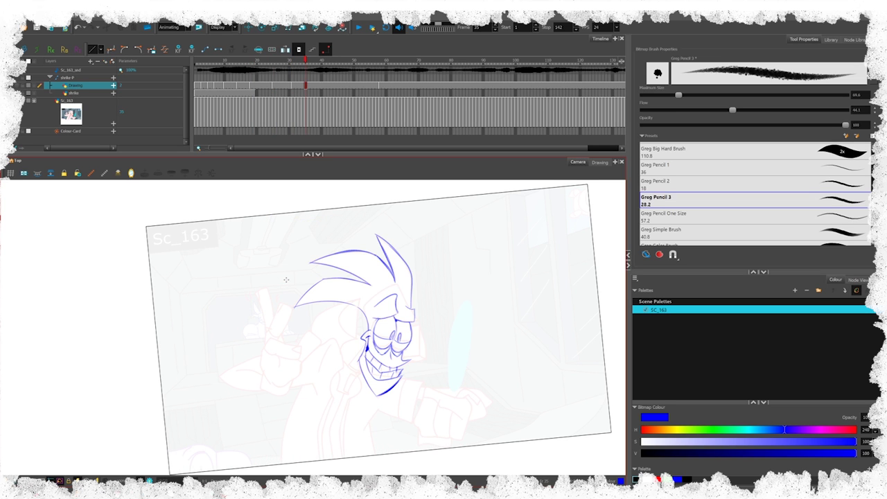
- Step back through Sc_163's head drawings to frame 5 and forward again to review the rough motion
{"action": "key", "text": "comma"}
{"action": "key", "text": "comma"}
{"action": "key", "text": "comma"}
{"action": "key", "text": "comma"}
{"action": "key", "text": "comma"}
{"action": "key", "text": "comma"}
{"action": "key", "text": "comma"}
{"action": "key", "text": "comma"}
{"action": "key", "text": "comma"}
{"action": "key", "text": "comma"}
{"action": "key", "text": "comma"}
{"action": "key", "text": "comma"}
{"action": "key", "text": "comma"}
{"action": "key", "text": "comma"}
{"action": "key", "text": "comma"}
{"action": "key", "text": "comma"}
{"action": "key", "text": "comma"}
{"action": "key", "text": "comma"}
{"action": "key", "text": "comma"}
{"action": "key", "text": "comma"}
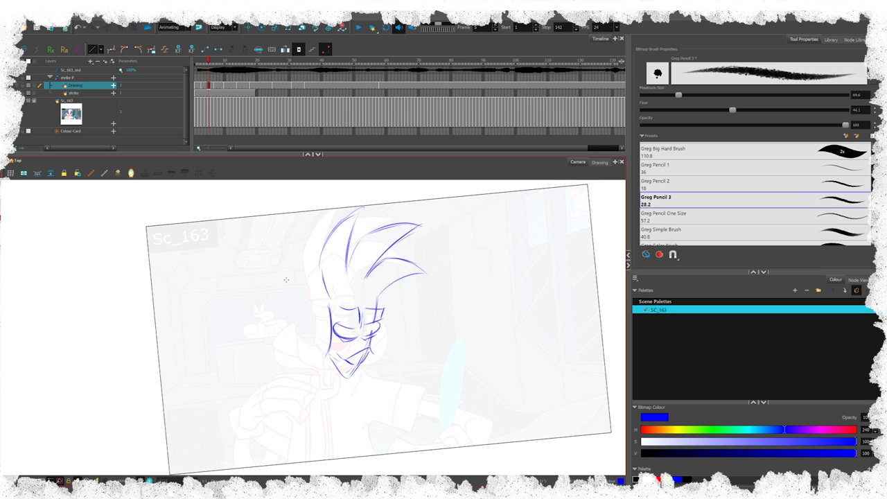
{"action": "key", "text": "period"}
{"action": "key", "text": "period"}
{"action": "key", "text": "period"}
{"action": "key", "text": "period"}
{"action": "key", "text": "period"}
{"action": "key", "text": "period"}
{"action": "key", "text": "period"}
{"action": "key", "text": "period"}
{"action": "key", "text": "period"}
{"action": "key", "text": "period"}
{"action": "key", "text": "period"}
{"action": "key", "text": "period"}
{"action": "key", "text": "period"}
{"action": "key", "text": "period"}
{"action": "key", "text": "period"}
{"action": "key", "text": "period"}
{"action": "key", "text": "period"}
{"action": "key", "text": "period"}
{"action": "key", "text": "period"}
{"action": "key", "text": "period"}
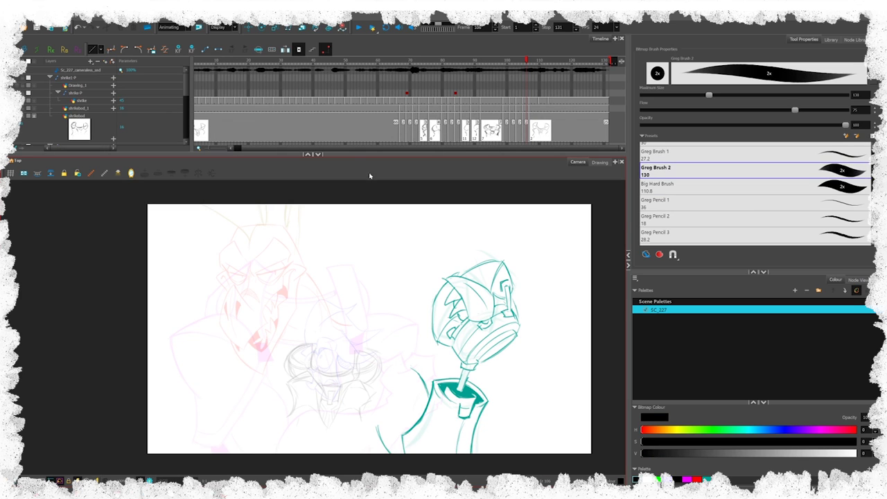
- Scrub back through SC_227's animation, return to Sc_163, and flip between its neighbouring head drawings
{"action": "left_click_drag", "start_coordinate": [312, 61], "coordinate": [191, 68]}
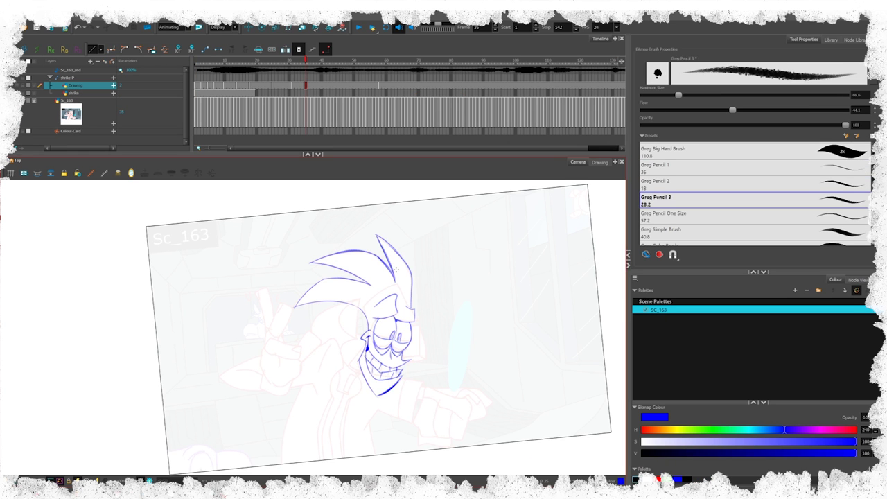
{"action": "mouse_move", "coordinate": [215, 61]}
{"action": "left_mouse_down"}
{"action": "mouse_move", "coordinate": [194, 61]}
{"action": "mouse_move", "coordinate": [331, 77]}
{"action": "mouse_move", "coordinate": [265, 69]}
{"action": "left_mouse_up"}
{"action": "key", "text": "g"}
{"action": "key", "text": "f"}
{"action": "key", "text": "g"}
{"action": "left_click_drag", "start_coordinate": [283, 213], "coordinate": [256, 276]}
{"action": "key", "text": "ctrl+z"}
{"action": "key", "text": "f"}
{"action": "key", "text": "g"}
{"action": "key", "text": "f"}
{"action": "key", "text": "g"}
{"action": "key", "text": "g"}
{"action": "key", "text": "g"}
{"action": "key", "text": "g"}
{"action": "key", "text": "g"}
- Review Sc_163's head drawings from frame 1 onward, ending on the rough inbetween at frame 31
{"action": "mouse_move", "coordinate": [292, 61]}
{"action": "left_mouse_down"}
{"action": "mouse_move", "coordinate": [273, 59]}
{"action": "mouse_move", "coordinate": [294, 73]}
{"action": "mouse_move", "coordinate": [283, 83]}
{"action": "left_mouse_up"}
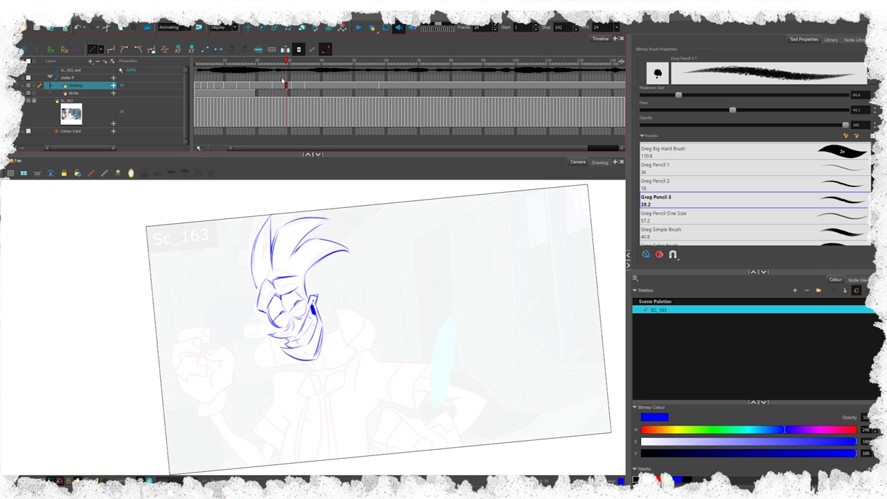
{"action": "left_click", "coordinate": [196, 61]}
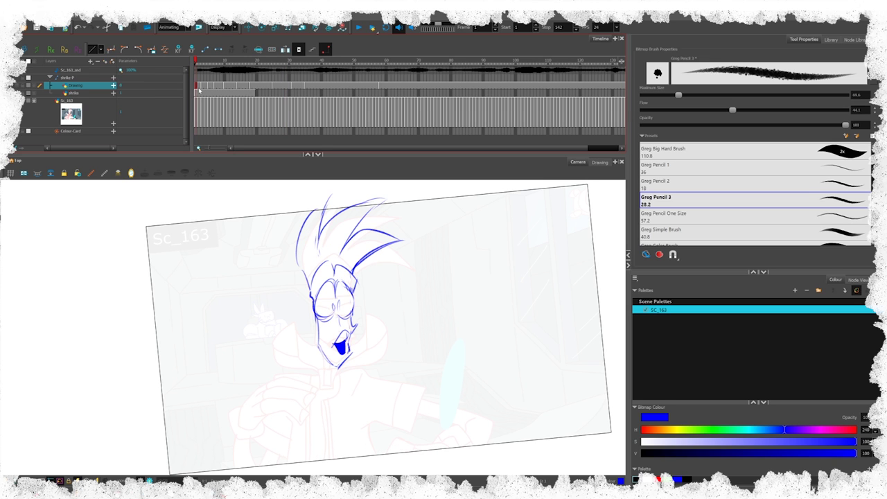
{"action": "key", "text": "g"}
{"action": "key", "text": "g"}
{"action": "key", "text": "g"}
{"action": "key", "text": "g"}
{"action": "left_click", "coordinate": [275, 61]}
{"action": "key", "text": "g"}
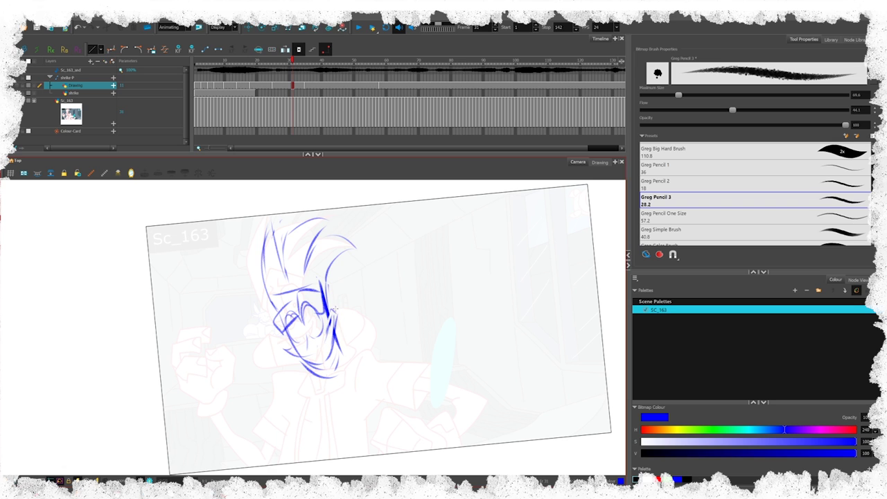
- Touch up the brow, eye and ear lines on frame 31, flipping against the drawing on frame 25
{"action": "key", "text": "f"}
{"action": "key", "text": "g"}
{"action": "key", "text": "f"}
{"action": "key", "text": "g"}
{"action": "key", "text": "f"}
{"action": "key", "text": "g"}
{"action": "key", "text": "f"}
{"action": "key", "text": "g"}
{"action": "key", "text": "f"}
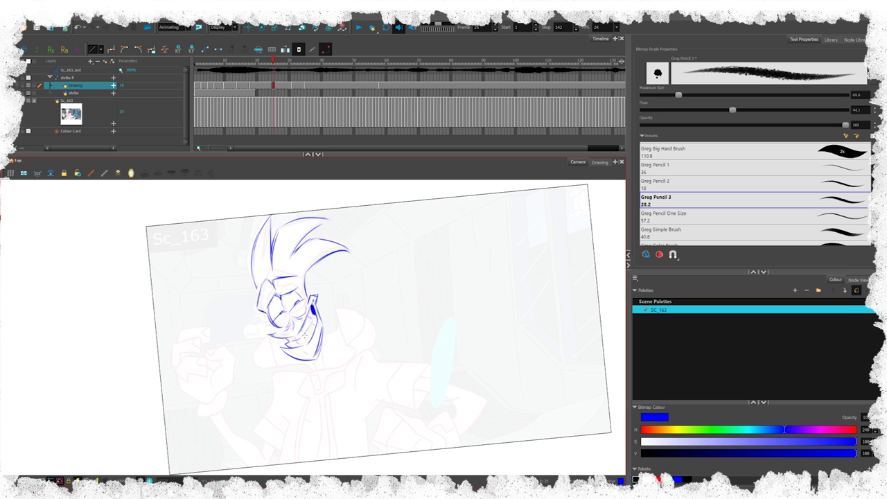
{"action": "key", "text": "g"}
{"action": "key", "text": "f"}
{"action": "key", "text": "g"}
{"action": "key", "text": "f"}
{"action": "key", "text": "period"}
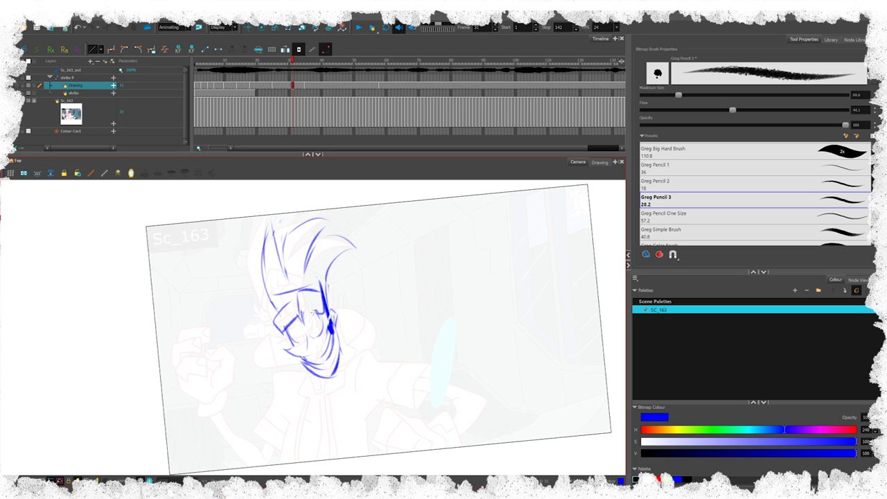
- Compare frame 31 with its neighbouring frames and stroke the underside of the rear hair spike
{"action": "key", "text": "f"}
{"action": "key", "text": "g"}
{"action": "key", "text": "comma"}
{"action": "key", "text": "period"}
{"action": "key", "text": "comma"}
{"action": "key", "text": "comma"}
{"action": "key", "text": "period"}
{"action": "key", "text": "period"}
{"action": "left_click_drag", "start_coordinate": [353, 240], "coordinate": [324, 247]}
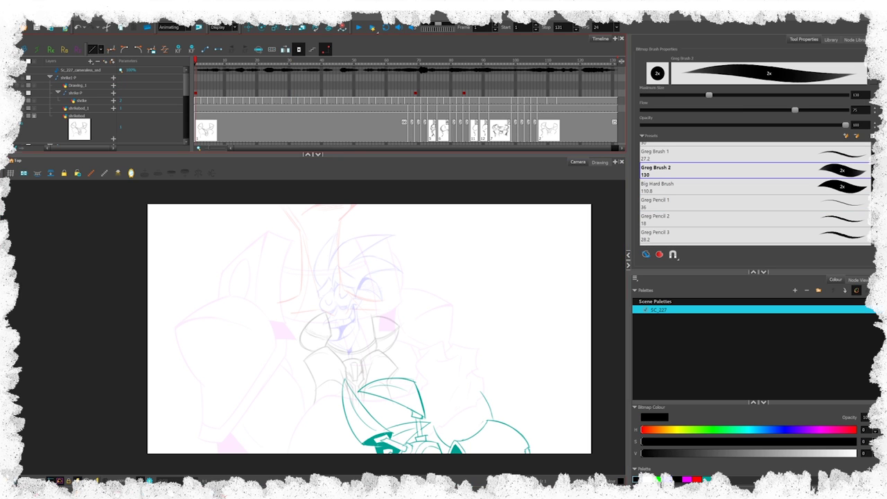
- Scrub through SC_227, toggle a layer further down the timeline's layer list, and go back to frame 72
{"action": "mouse_move", "coordinate": [199, 61]}
{"action": "left_mouse_down"}
{"action": "mouse_move", "coordinate": [317, 62]}
{"action": "mouse_move", "coordinate": [199, 69]}
{"action": "mouse_move", "coordinate": [244, 63]}
{"action": "mouse_move", "coordinate": [416, 82]}
{"action": "mouse_move", "coordinate": [205, 63]}
{"action": "mouse_move", "coordinate": [289, 76]}
{"action": "mouse_move", "coordinate": [319, 117]}
{"action": "mouse_move", "coordinate": [315, 184]}
{"action": "mouse_move", "coordinate": [360, 184]}
{"action": "left_mouse_up"}
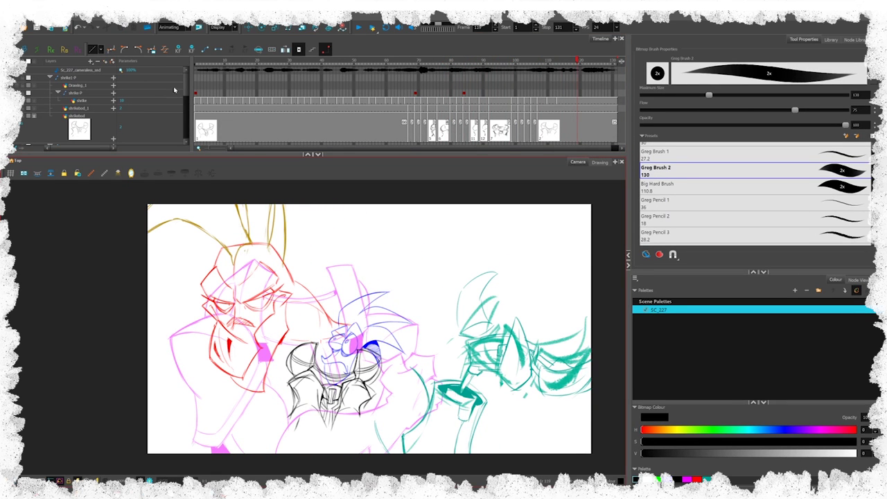
{"action": "left_click_drag", "start_coordinate": [187, 91], "coordinate": [187, 114]}
{"action": "left_click", "coordinate": [28, 115]}
{"action": "mouse_move", "coordinate": [577, 61]}
{"action": "left_mouse_down"}
{"action": "mouse_move", "coordinate": [504, 191]}
{"action": "mouse_move", "coordinate": [316, 342]}
{"action": "mouse_move", "coordinate": [294, 52]}
{"action": "mouse_move", "coordinate": [292, 62]}
{"action": "mouse_move", "coordinate": [410, 63]}
{"action": "mouse_move", "coordinate": [437, 75]}
{"action": "mouse_move", "coordinate": [392, 75]}
{"action": "mouse_move", "coordinate": [451, 82]}
{"action": "mouse_move", "coordinate": [406, 78]}
{"action": "mouse_move", "coordinate": [413, 63]}
{"action": "mouse_move", "coordinate": [424, 64]}
{"action": "left_mouse_up"}
{"action": "left_click_drag", "start_coordinate": [187, 104], "coordinate": [190, 82]}
{"action": "scroll", "coordinate": [77, 106], "scroll_direction": "up", "scroll_amount": 1}
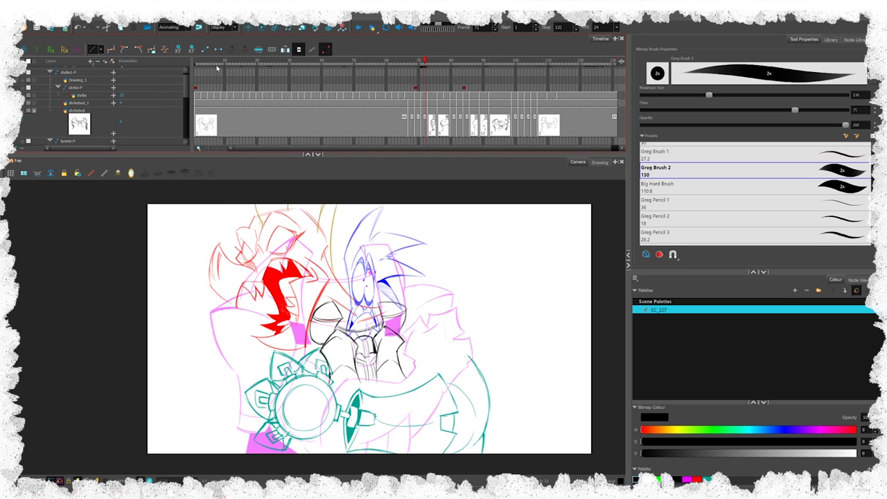
- Play SC_227 and scrub through its timeline to review the characters' motion up to frame 131
{"action": "left_click_drag", "start_coordinate": [197, 64], "coordinate": [298, 73]}
{"action": "key", "text": "Return"}
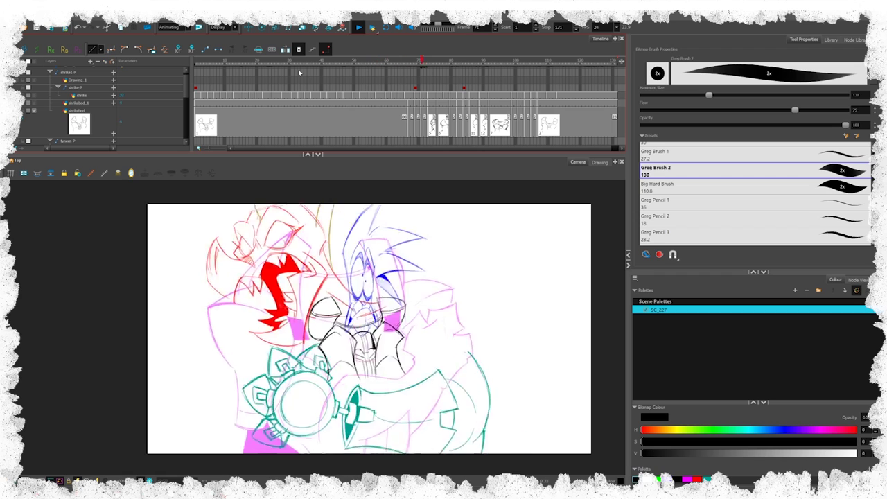
{"action": "left_click_drag", "start_coordinate": [383, 62], "coordinate": [503, 64]}
{"action": "left_click", "coordinate": [497, 64]}
{"action": "left_click_drag", "start_coordinate": [500, 183], "coordinate": [541, 219]}
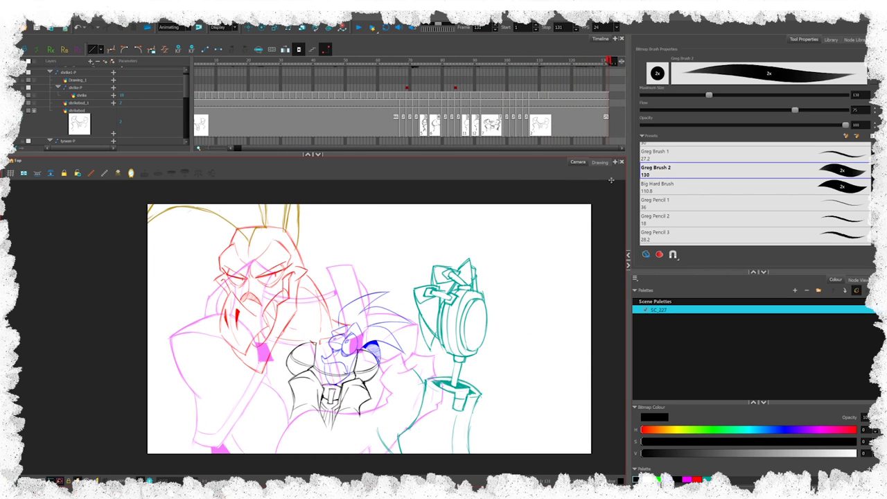
{"action": "left_click", "coordinate": [311, 59]}
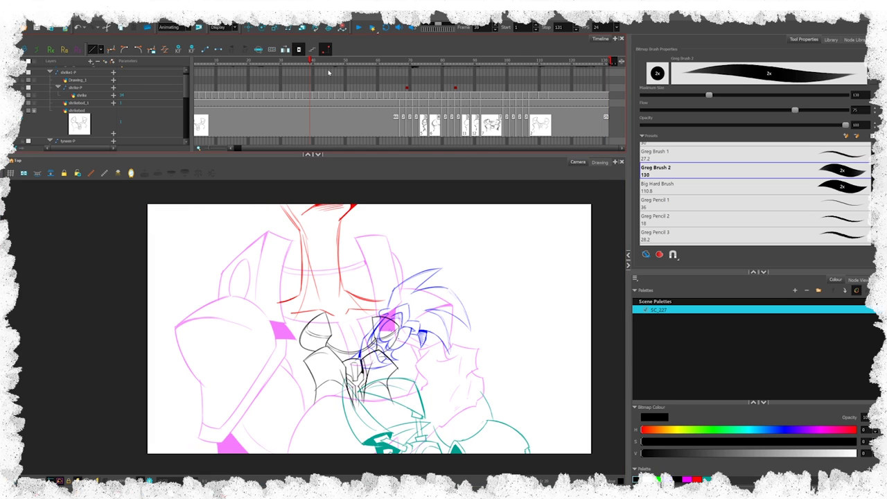
{"action": "left_click_drag", "start_coordinate": [329, 69], "coordinate": [205, 94]}
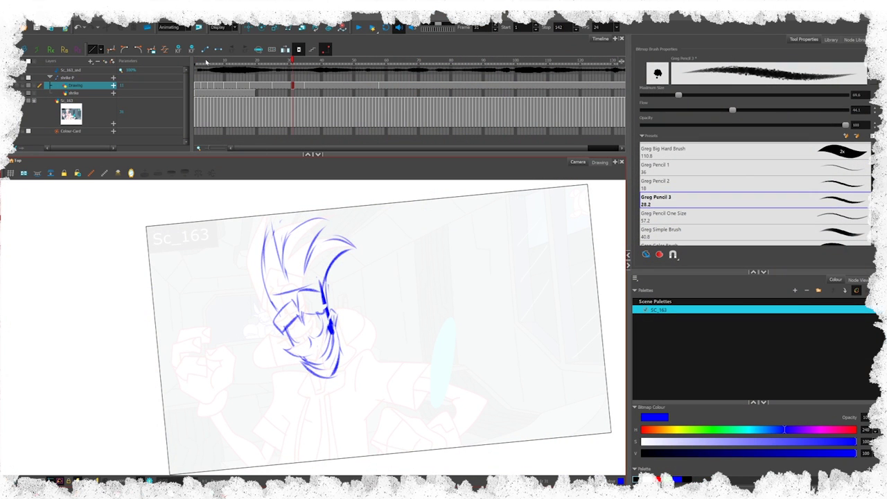
- Return to Sc_163, play it from frame 1, and go back to the rough drawing on frame 31
{"action": "left_click", "coordinate": [195, 61]}
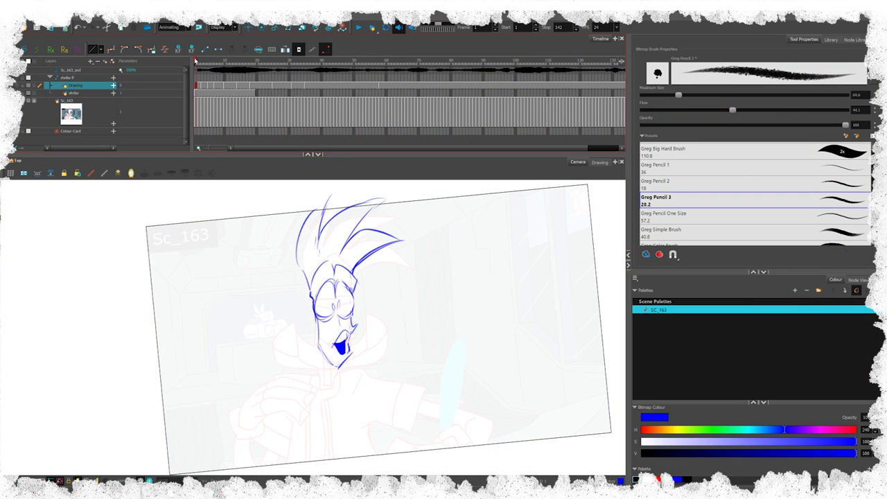
{"action": "key", "text": "Return"}
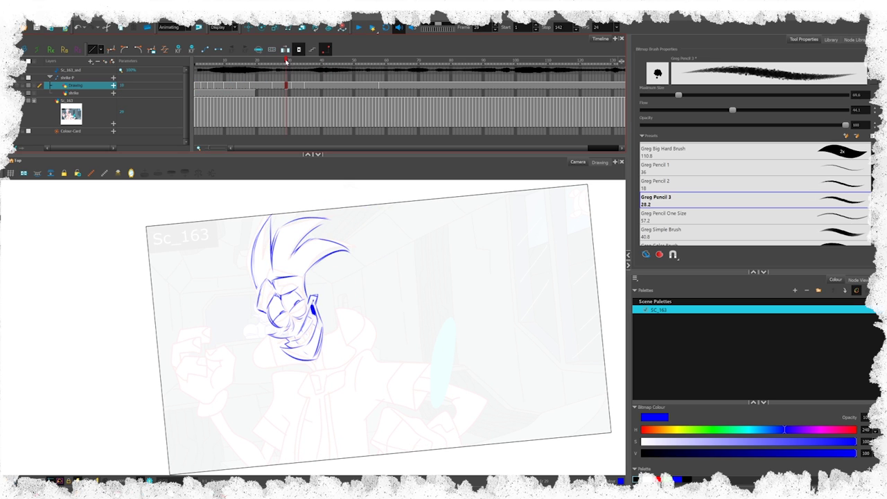
{"action": "key", "text": "f"}
{"action": "key", "text": "f"}
{"action": "key", "text": "g"}
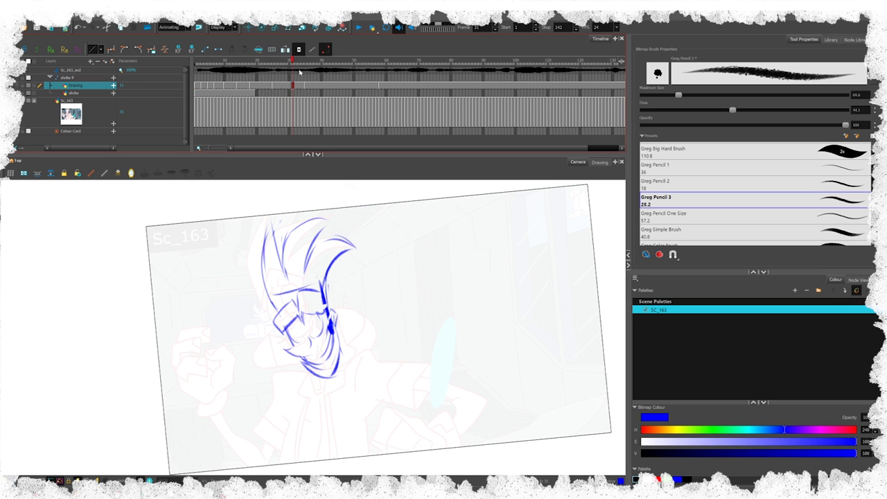
- Rework the tip and edge of the rear hair spike on frame 31, undoing rejected strokes and flipping to the previous drawing
{"action": "mouse_move", "coordinate": [341, 254]}
{"action": "left_mouse_down"}
{"action": "mouse_move", "coordinate": [328, 281]}
{"action": "mouse_move", "coordinate": [357, 248]}
{"action": "left_mouse_up"}
{"action": "key", "text": "ctrl+z"}
{"action": "key", "text": "f"}
{"action": "key", "text": "g"}
{"action": "mouse_move", "coordinate": [308, 265]}
{"action": "left_mouse_down"}
{"action": "mouse_move", "coordinate": [347, 238]}
{"action": "mouse_move", "coordinate": [355, 245]}
{"action": "left_mouse_up"}
{"action": "key", "text": "f"}
{"action": "key", "text": "g"}
{"action": "key", "text": "ctrl+z"}
{"action": "key", "text": "f"}
{"action": "key", "text": "g"}
- Strengthen the middle hair spike's edges and tip and add a stroke at the base of the front spike
{"action": "left_click_drag", "start_coordinate": [306, 264], "coordinate": [330, 226]}
{"action": "key", "text": "f"}
{"action": "key", "text": "g"}
{"action": "key", "text": "f"}
{"action": "key", "text": "g"}
{"action": "left_click_drag", "start_coordinate": [300, 224], "coordinate": [337, 218]}
{"action": "key", "text": "f"}
{"action": "key", "text": "g"}
{"action": "mouse_move", "coordinate": [263, 263]}
{"action": "left_mouse_down"}
{"action": "mouse_move", "coordinate": [271, 227]}
{"action": "mouse_move", "coordinate": [283, 271]}
{"action": "left_mouse_up"}
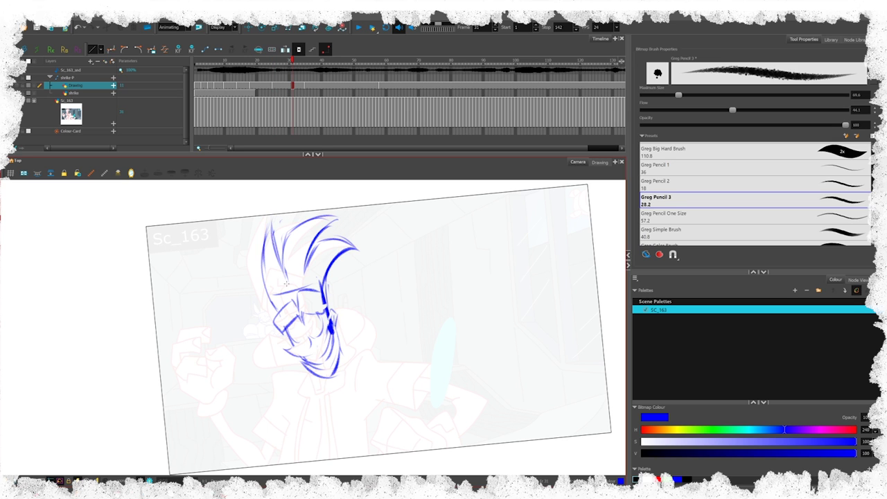
{"action": "key", "text": "f"}
{"action": "key", "text": "g"}
- Add strokes to the front eye and rear cheek on frame 31, checking them against the frame 25 drawing
{"action": "left_click_drag", "start_coordinate": [286, 318], "coordinate": [297, 332]}
{"action": "key", "text": "f"}
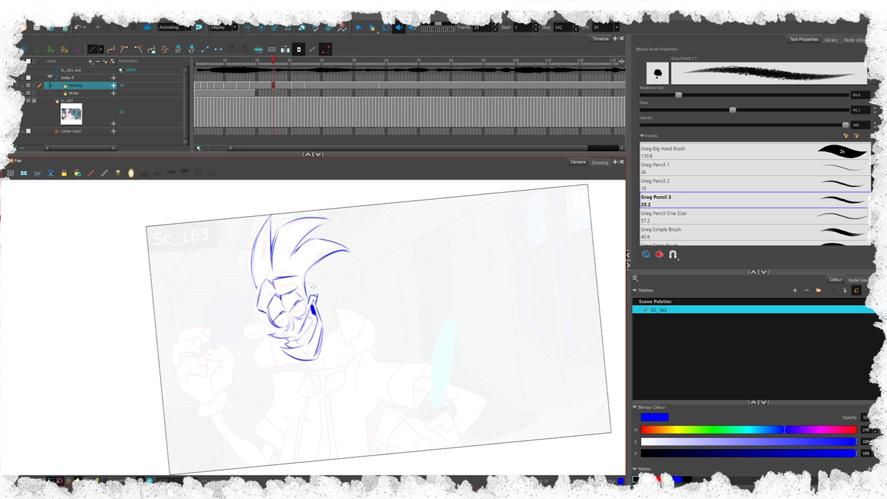
{"action": "key", "text": "g"}
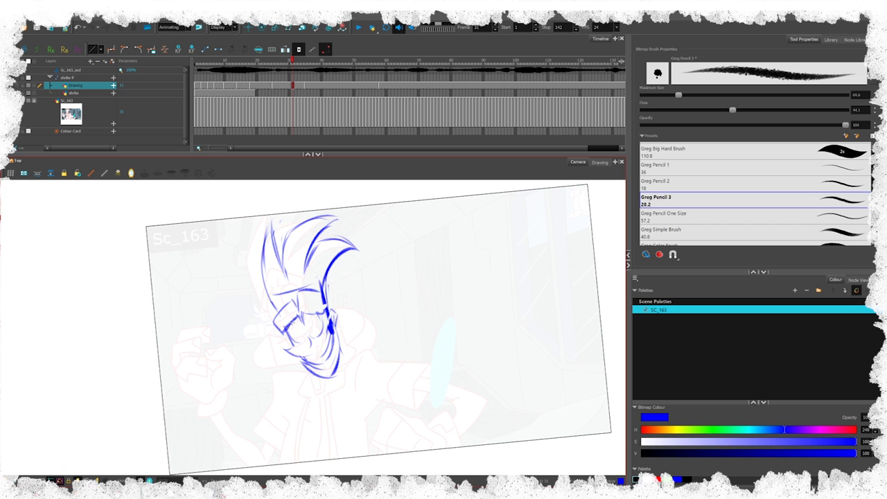
{"action": "key", "text": "f"}
{"action": "key", "text": "g"}
{"action": "left_click_drag", "start_coordinate": [323, 314], "coordinate": [323, 336]}
{"action": "key", "text": "f"}
{"action": "key", "text": "g"}
- Stroke the front corner of the mouth and undo the trial strokes on the cheek and rear jaw
{"action": "left_click_drag", "start_coordinate": [283, 348], "coordinate": [295, 349]}
{"action": "key", "text": "f"}
{"action": "key", "text": "g"}
{"action": "left_click_drag", "start_coordinate": [318, 351], "coordinate": [330, 318]}
{"action": "key", "text": "ctrl+z"}
{"action": "key", "text": "f"}
{"action": "key", "text": "g"}
{"action": "key", "text": "f"}
{"action": "key", "text": "g"}
{"action": "key", "text": "f"}
{"action": "key", "text": "g"}
{"action": "left_click_drag", "start_coordinate": [339, 329], "coordinate": [347, 362]}
{"action": "key", "text": "ctrl+z"}
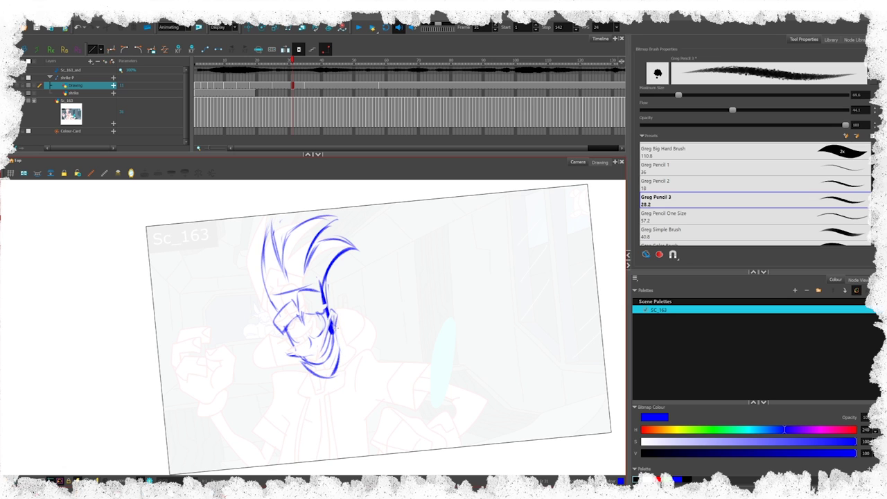
- Refine the eye, grin and ear lines on frame 31 while flipping to the drawing on frame 25
{"action": "key", "text": "f"}
{"action": "key", "text": "g"}
{"action": "key", "text": "f"}
{"action": "key", "text": "g"}
{"action": "key", "text": "f"}
{"action": "key", "text": "g"}
{"action": "key", "text": "f"}
{"action": "key", "text": "g"}
{"action": "key", "text": "f"}
{"action": "key", "text": "g"}
{"action": "key", "text": "f"}
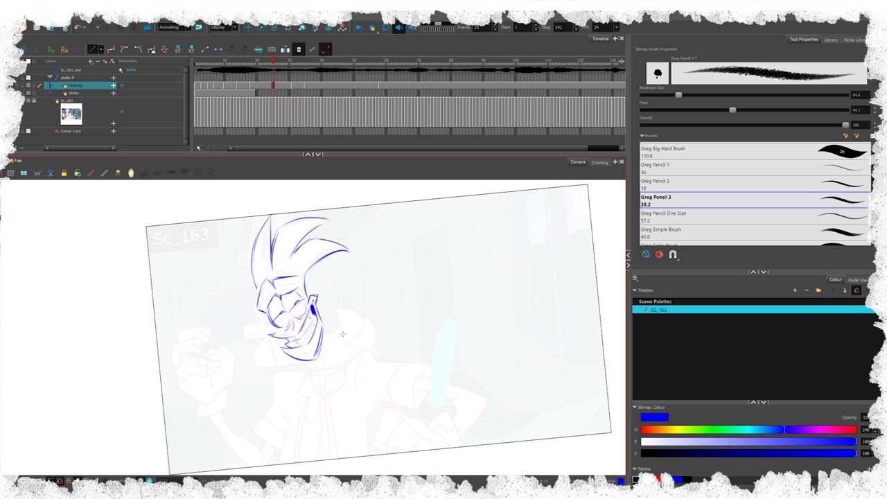
{"action": "key", "text": "g"}
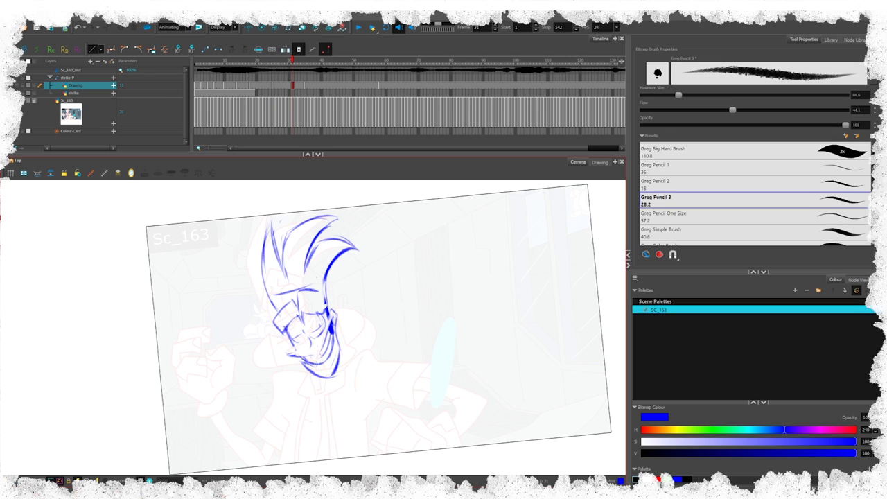
- Stroke the edge of the jaw on frame 31 and undo the stray mark beside the head
{"action": "key", "text": "f"}
{"action": "key", "text": "g"}
{"action": "left_click_drag", "start_coordinate": [343, 345], "coordinate": [337, 373]}
{"action": "mouse_move", "coordinate": [390, 374]}
{"action": "left_mouse_down"}
{"action": "mouse_move", "coordinate": [453, 353]}
{"action": "mouse_move", "coordinate": [394, 376]}
{"action": "left_mouse_up"}
{"action": "key", "text": "ctrl+z"}
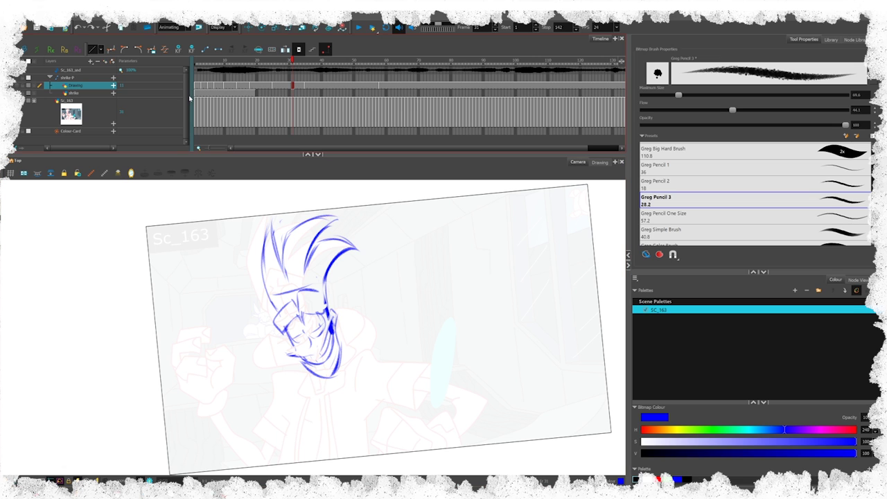
- Sketch overlapping ellipses beside the head as an illustration and undo them
{"action": "mouse_move", "coordinate": [391, 340]}
{"action": "left_mouse_down"}
{"action": "mouse_move", "coordinate": [453, 326]}
{"action": "mouse_move", "coordinate": [388, 346]}
{"action": "mouse_move", "coordinate": [437, 291]}
{"action": "mouse_move", "coordinate": [398, 332]}
{"action": "left_mouse_up"}
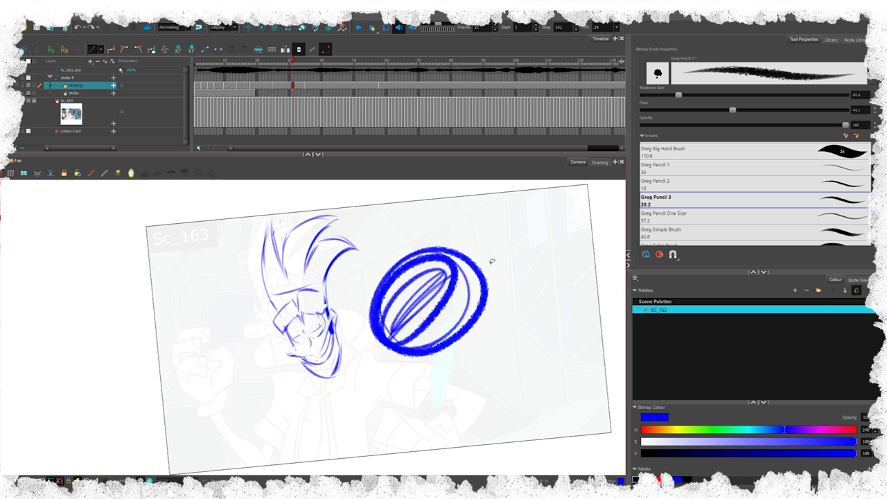
{"action": "key", "text": "ctrl+z"}
{"action": "key", "text": "f"}
{"action": "key", "text": "g"}
{"action": "key", "text": "f"}
{"action": "key", "text": "g"}
- Compare the head drawing on frame 22 with the full-colour scene artwork beneath it
{"action": "left_click_drag", "start_coordinate": [436, 381], "coordinate": [385, 354]}
{"action": "left_click_drag", "start_coordinate": [291, 85], "coordinate": [264, 85]}
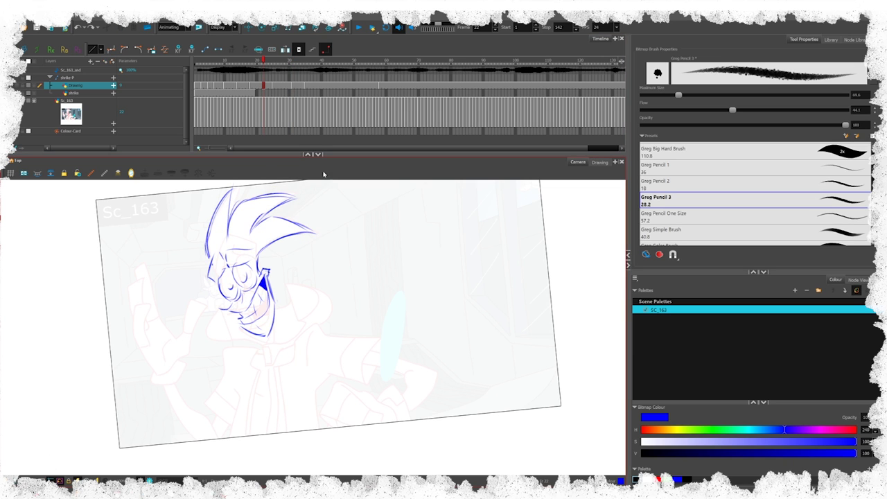
{"action": "key", "text": "shift+l"}
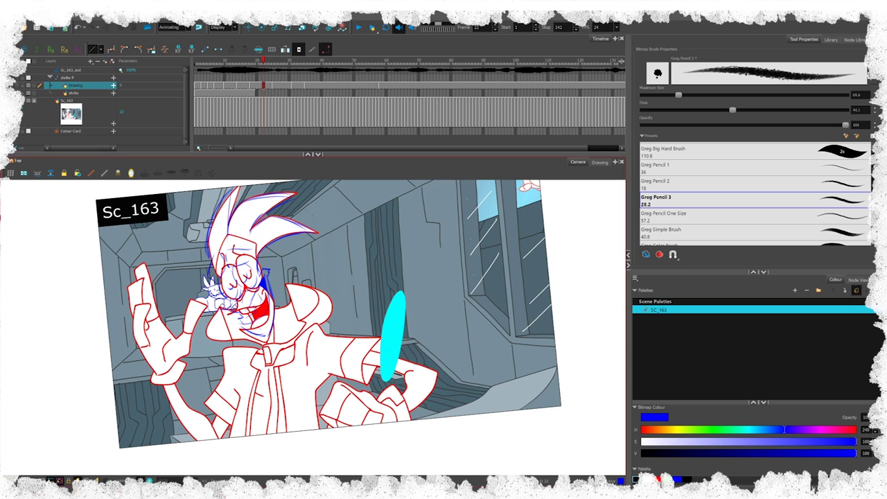
{"action": "key", "text": "shift+l"}
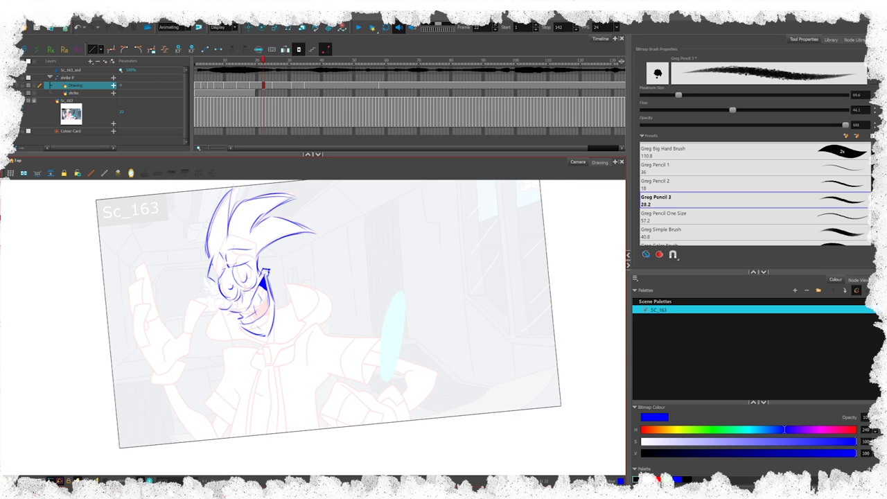
{"action": "key", "text": "shift+l"}
{"action": "key", "text": "shift+l"}
- Rough in both sides of the face and the chin curve on frame 35, undoing the last trial stroke
{"action": "left_click_drag", "start_coordinate": [222, 64], "coordinate": [306, 88]}
{"action": "key", "text": "g"}
{"action": "mouse_move", "coordinate": [306, 292]}
{"action": "left_mouse_down"}
{"action": "mouse_move", "coordinate": [297, 339]}
{"action": "mouse_move", "coordinate": [310, 372]}
{"action": "left_mouse_up"}
{"action": "key", "text": "f"}
{"action": "key", "text": "g"}
{"action": "key", "text": "f"}
{"action": "left_click_drag", "start_coordinate": [344, 301], "coordinate": [329, 359]}
{"action": "key", "text": "ctrl+z"}
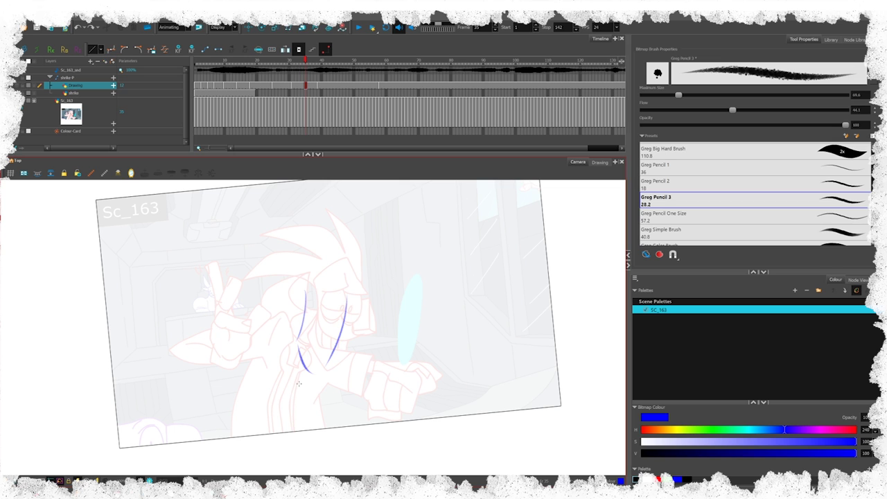
- Flip through the neighbouring head drawings and play the scene from the beginning to check the head's motion
{"action": "key", "text": "f"}
{"action": "key", "text": "f"}
{"action": "key", "text": "g"}
{"action": "key", "text": "f"}
{"action": "key", "text": "period"}
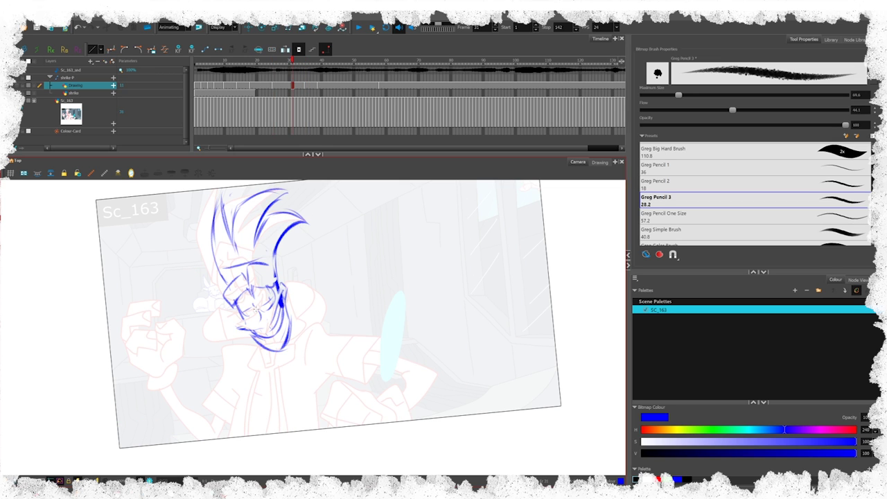
{"action": "key", "text": "comma"}
{"action": "key", "text": "period"}
{"action": "left_click_drag", "start_coordinate": [292, 61], "coordinate": [198, 61]}
{"action": "key", "text": "shift+Return"}
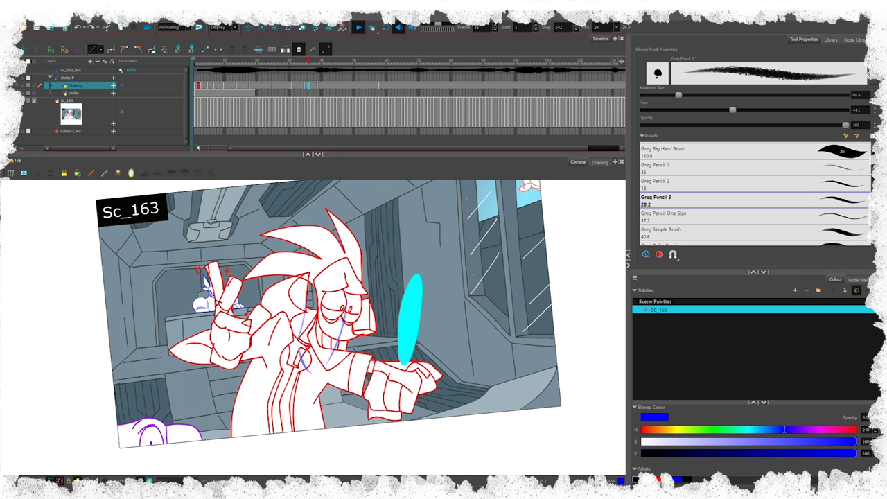
{"action": "left_click", "coordinate": [282, 61]}
{"action": "key", "text": "g"}
{"action": "key", "text": "g"}
{"action": "key", "text": "g"}
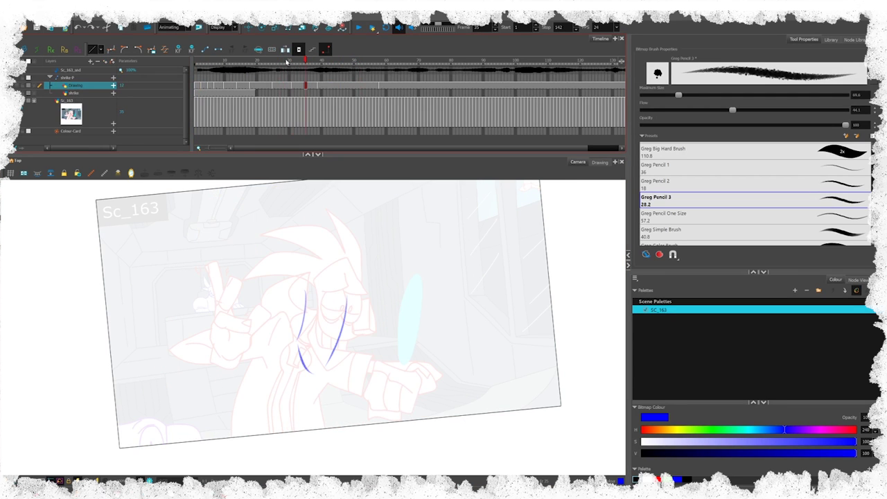
- Rough in the tops of the eyes and the nose on frame 35, undoing the trial strokes
{"action": "key", "text": "f"}
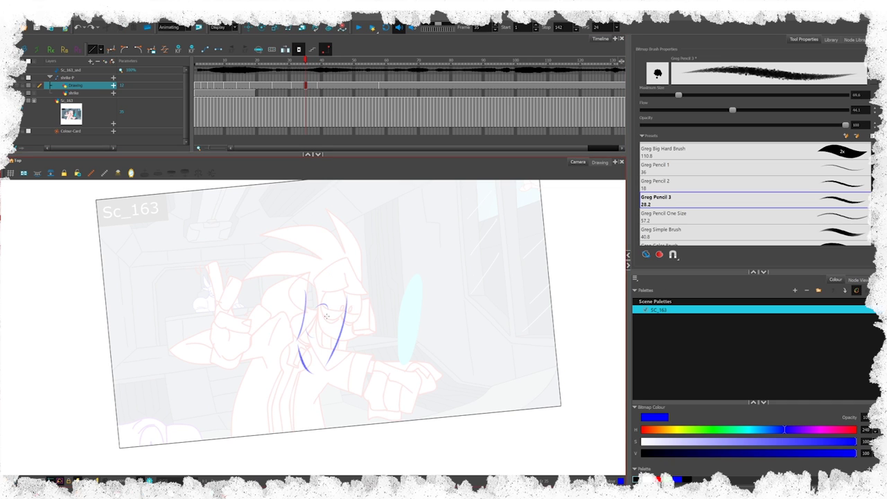
{"action": "left_click_drag", "start_coordinate": [306, 320], "coordinate": [315, 340]}
{"action": "mouse_move", "coordinate": [316, 307]}
{"action": "left_mouse_down"}
{"action": "mouse_move", "coordinate": [328, 307]}
{"action": "mouse_move", "coordinate": [313, 339]}
{"action": "mouse_move", "coordinate": [307, 325]}
{"action": "mouse_move", "coordinate": [346, 315]}
{"action": "mouse_move", "coordinate": [331, 340]}
{"action": "left_mouse_up"}
{"action": "key", "text": "ctrl+z"}
{"action": "key", "text": "ctrl+z"}
{"action": "key", "text": "ctrl+z"}
{"action": "key", "text": "ctrl+z"}
{"action": "key", "text": "ctrl+z"}
{"action": "key", "text": "ctrl+z"}
- Look through the Filter, Particle, Output and Timing node categories, finishing at the Timing nodes such as Loop
{"action": "left_click", "coordinate": [855, 40]}
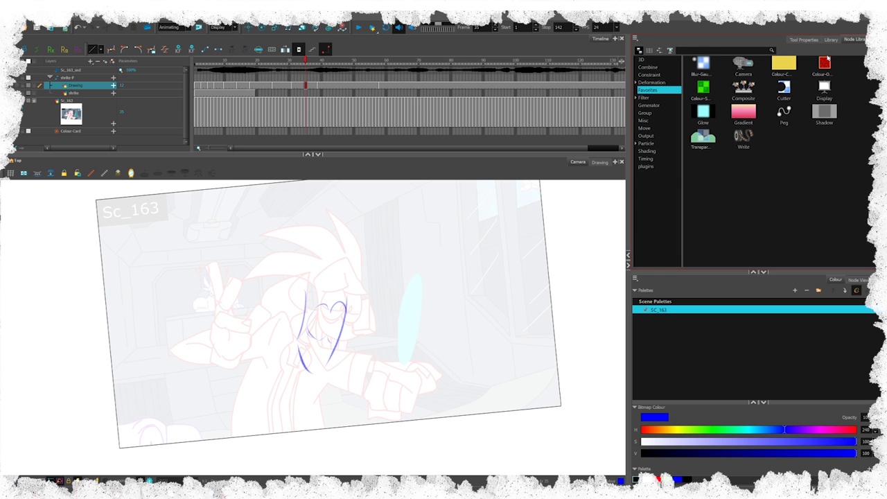
{"action": "left_click", "coordinate": [650, 98]}
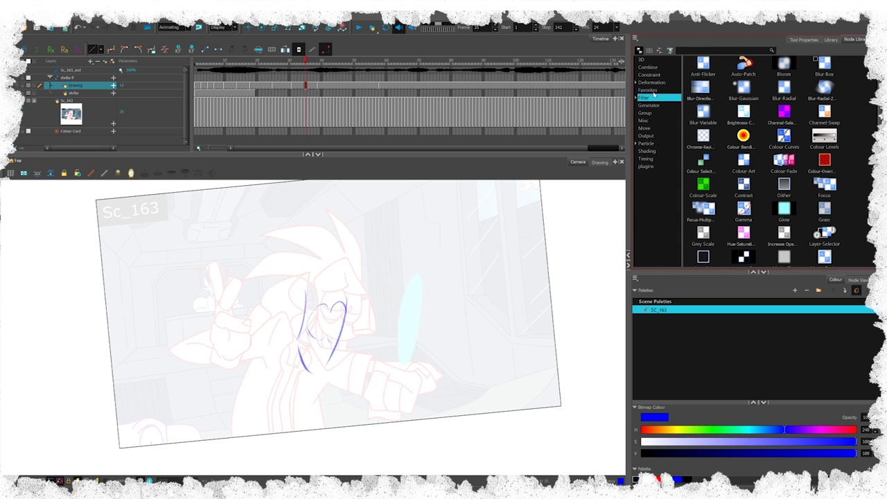
{"action": "left_click", "coordinate": [650, 143]}
{"action": "left_click", "coordinate": [649, 136]}
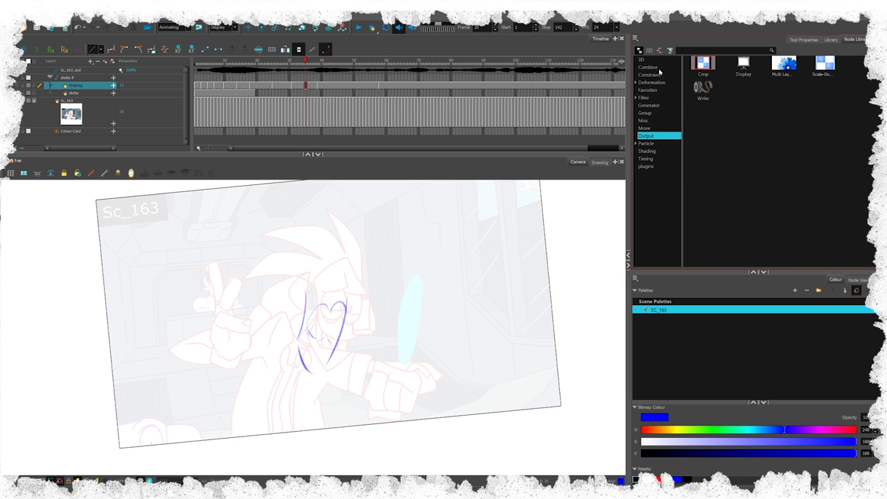
{"action": "left_click", "coordinate": [650, 158]}
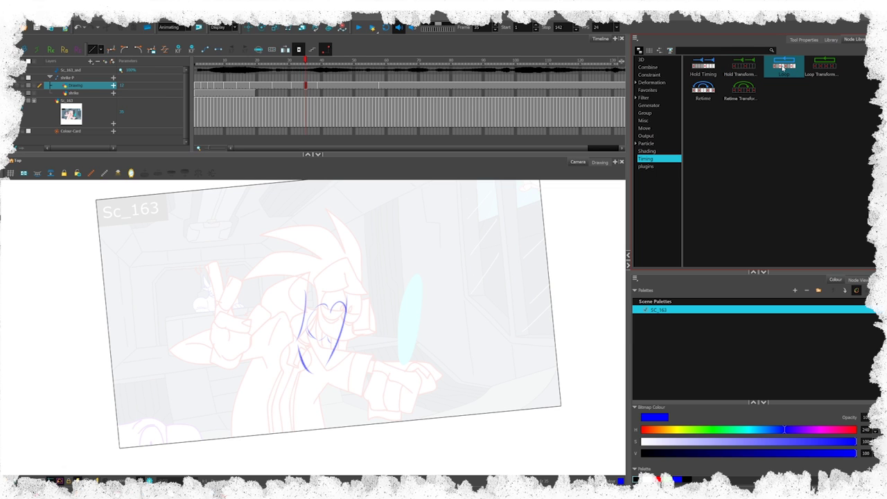
- Sketch the grin, the chin and the side of the jaw on frame 35, flipping against the adjacent drawings
{"action": "left_click", "coordinate": [301, 62]}
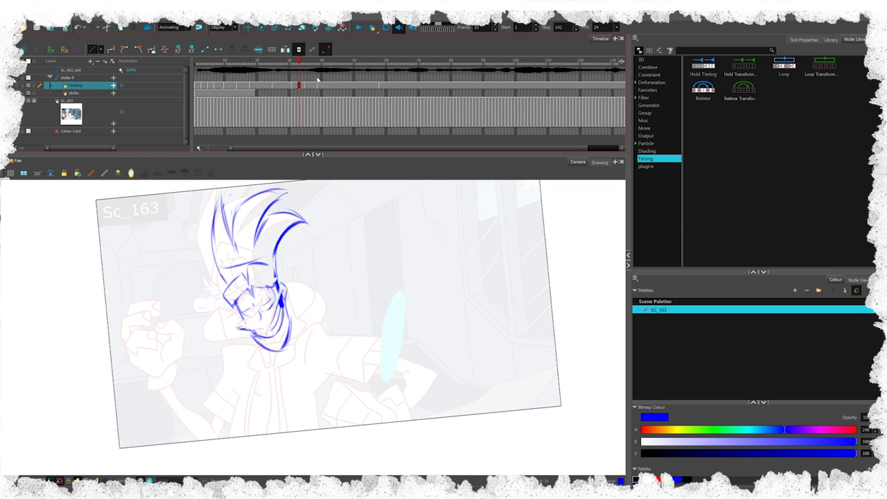
{"action": "key", "text": "g"}
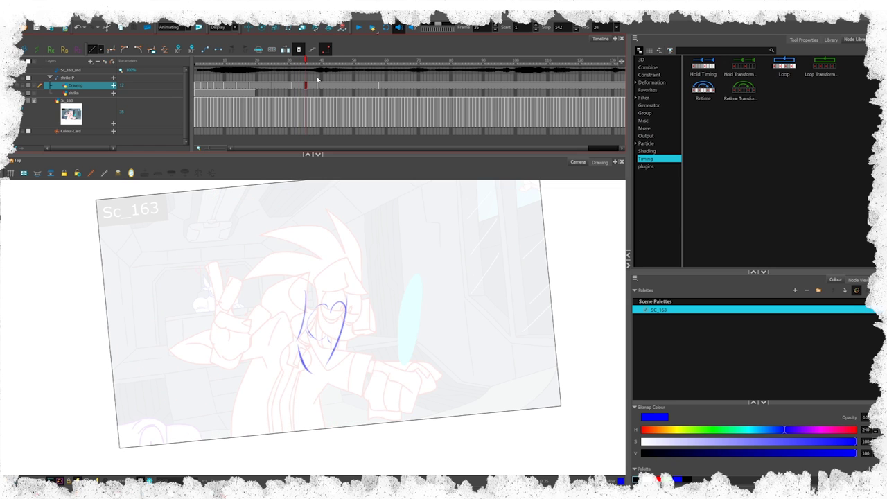
{"action": "key", "text": "f"}
{"action": "key", "text": "f"}
{"action": "key", "text": "g"}
{"action": "key", "text": "g"}
{"action": "key", "text": "g"}
{"action": "key", "text": "f"}
{"action": "mouse_move", "coordinate": [339, 351]}
{"action": "left_mouse_down"}
{"action": "mouse_move", "coordinate": [293, 356]}
{"action": "mouse_move", "coordinate": [316, 378]}
{"action": "left_mouse_up"}
{"action": "mouse_move", "coordinate": [302, 344]}
{"action": "left_mouse_down"}
{"action": "mouse_move", "coordinate": [308, 369]}
{"action": "mouse_move", "coordinate": [332, 364]}
{"action": "left_mouse_up"}
{"action": "key", "text": "g"}
{"action": "key", "text": "f"}
{"action": "left_click_drag", "start_coordinate": [305, 338], "coordinate": [301, 360]}
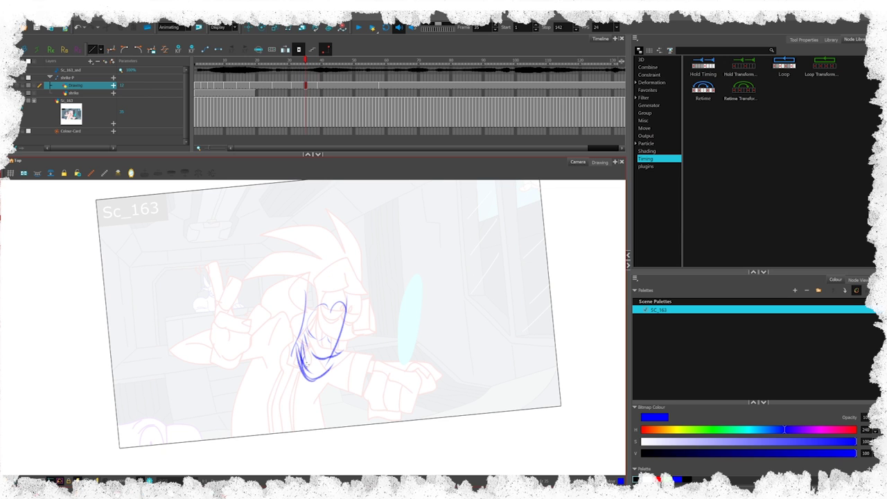
- Stroke the lower edge and tip of the lowest hair spike and the hairline down to the face on frame 35
{"action": "key", "text": "g"}
{"action": "key", "text": "f"}
{"action": "key", "text": "g"}
{"action": "key", "text": "f"}
{"action": "left_click_drag", "start_coordinate": [248, 284], "coordinate": [283, 269]}
{"action": "left_click_drag", "start_coordinate": [291, 270], "coordinate": [305, 305]}
{"action": "key", "text": "g"}
{"action": "mouse_move", "coordinate": [253, 287]}
{"action": "left_mouse_down"}
{"action": "mouse_move", "coordinate": [284, 269]}
{"action": "mouse_move", "coordinate": [261, 265]}
{"action": "mouse_move", "coordinate": [318, 258]}
{"action": "mouse_move", "coordinate": [273, 271]}
{"action": "mouse_move", "coordinate": [247, 291]}
{"action": "mouse_move", "coordinate": [289, 269]}
{"action": "mouse_move", "coordinate": [280, 250]}
{"action": "mouse_move", "coordinate": [259, 270]}
{"action": "left_mouse_up"}
- Draw the arched upper edge of the lowest hair spike and undo the trial strokes around it
{"action": "key", "text": "f"}
{"action": "key", "text": "g"}
{"action": "key", "text": "f"}
{"action": "key", "text": "g"}
{"action": "key", "text": "f"}
{"action": "mouse_move", "coordinate": [281, 250]}
{"action": "left_mouse_down"}
{"action": "mouse_move", "coordinate": [253, 280]}
{"action": "mouse_move", "coordinate": [327, 261]}
{"action": "left_mouse_up"}
{"action": "key", "text": "ctrl+z"}
{"action": "left_click_drag", "start_coordinate": [255, 276], "coordinate": [278, 251]}
{"action": "mouse_move", "coordinate": [250, 282]}
{"action": "left_mouse_down"}
{"action": "mouse_move", "coordinate": [297, 247]}
{"action": "mouse_move", "coordinate": [293, 268]}
{"action": "mouse_move", "coordinate": [241, 286]}
{"action": "mouse_move", "coordinate": [279, 272]}
{"action": "left_mouse_up"}
{"action": "key", "text": "g"}
{"action": "key", "text": "f"}
{"action": "key", "text": "ctrl+z"}
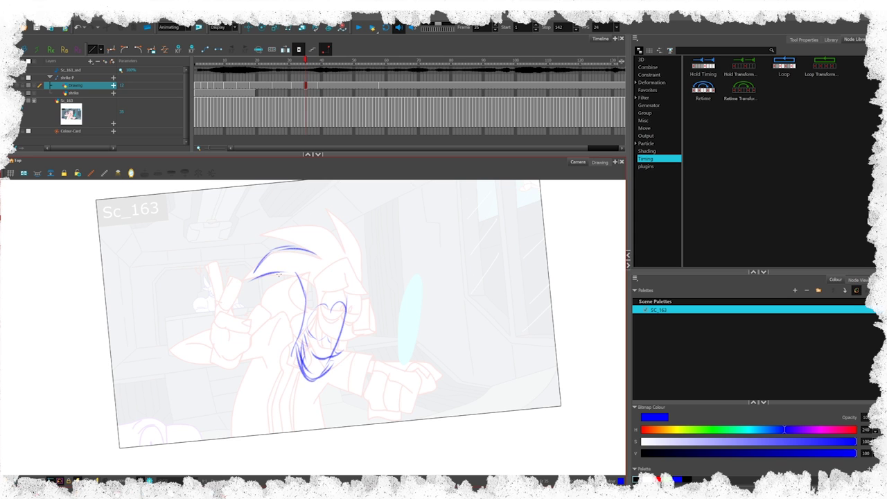
- Rough in the middle and upright hair spikes on frame 35, undoing trial strokes and adjusting the lines with the Select tool
{"action": "key", "text": "."}
{"action": "left_click_drag", "start_coordinate": [306, 236], "coordinate": [319, 254]}
{"action": "mouse_move", "coordinate": [275, 234]}
{"action": "left_mouse_down"}
{"action": "mouse_move", "coordinate": [316, 221]}
{"action": "mouse_move", "coordinate": [347, 242]}
{"action": "mouse_move", "coordinate": [316, 216]}
{"action": "mouse_move", "coordinate": [269, 232]}
{"action": "mouse_move", "coordinate": [305, 231]}
{"action": "left_mouse_up"}
{"action": "key", "text": "ctrl+z"}
{"action": "key", "text": "ctrl+z"}
{"action": "key", "text": "g"}
{"action": "key", "text": "f"}
{"action": "key", "text": "alt+s"}
{"action": "mouse_move", "coordinate": [320, 260]}
{"action": "left_mouse_down"}
{"action": "mouse_move", "coordinate": [289, 242]}
{"action": "mouse_move", "coordinate": [346, 267]}
{"action": "mouse_move", "coordinate": [329, 257]}
{"action": "mouse_move", "coordinate": [331, 214]}
{"action": "mouse_move", "coordinate": [354, 249]}
{"action": "left_mouse_up"}
{"action": "key", "text": "alt+b"}
{"action": "key", "text": "g"}
{"action": "key", "text": "f"}
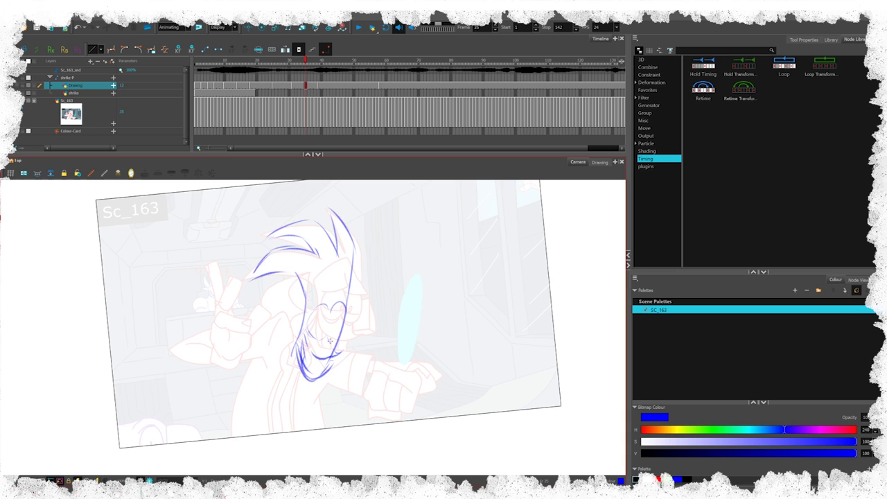
- Select the hair spike lines on frame 35 and shift them slightly lower
{"action": "key", "text": "."}
{"action": "key", "text": "."}
{"action": "key", "text": "f"}
{"action": "key", "text": "alt+s"}
{"action": "mouse_move", "coordinate": [299, 291]}
{"action": "left_mouse_down"}
{"action": "mouse_move", "coordinate": [376, 185]}
{"action": "mouse_move", "coordinate": [357, 282]}
{"action": "mouse_move", "coordinate": [306, 292]}
{"action": "left_mouse_up"}
{"action": "left_click_drag", "start_coordinate": [333, 260], "coordinate": [332, 270]}
{"action": "left_click", "coordinate": [417, 257]}
{"action": "key", "text": "f"}
{"action": "key", "text": "g"}
- Erase and redraw the lowest hair spike so its edges sweep down to a lower tip
{"action": "key", "text": "alt+e"}
{"action": "mouse_move", "coordinate": [266, 286]}
{"action": "left_mouse_down"}
{"action": "mouse_move", "coordinate": [302, 299]}
{"action": "mouse_move", "coordinate": [287, 280]}
{"action": "mouse_move", "coordinate": [247, 294]}
{"action": "left_mouse_up"}
{"action": "left_click_drag", "start_coordinate": [309, 261], "coordinate": [258, 283]}
{"action": "left_click_drag", "start_coordinate": [313, 263], "coordinate": [247, 298]}
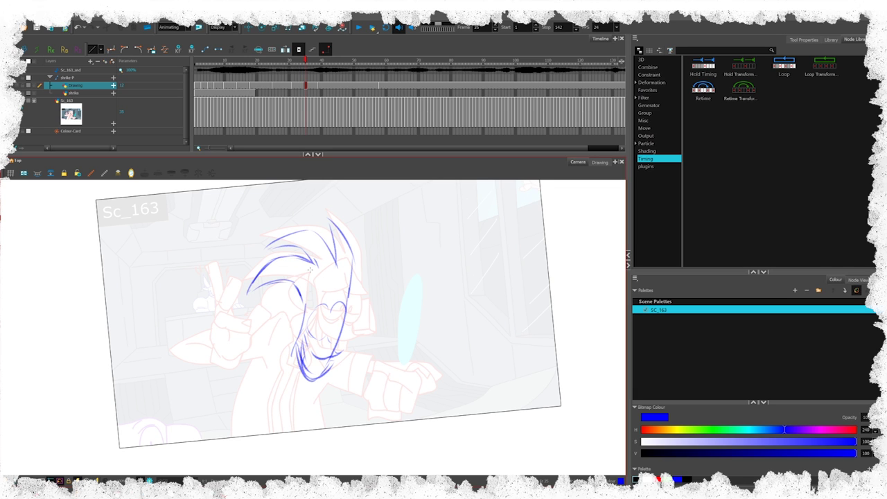
- Restroke the upper edge of the middle hair spike on frame 35, undoing the trial strokes
{"action": "key", "text": "g"}
{"action": "key", "text": "f"}
{"action": "key", "text": "f"}
{"action": "key", "text": "g"}
{"action": "key", "text": "g"}
{"action": "key", "text": "f"}
{"action": "left_click_drag", "start_coordinate": [262, 243], "coordinate": [312, 227]}
{"action": "key", "text": "ctrl+z"}
{"action": "left_click_drag", "start_coordinate": [261, 249], "coordinate": [297, 243]}
{"action": "key", "text": "ctrl+z"}
- Redraw the edges and tip of the upright hair spike, flipping to the neighbouring drawings
{"action": "key", "text": "f"}
{"action": "key", "text": "g"}
{"action": "key", "text": "g"}
{"action": "key", "text": "f"}
{"action": "mouse_move", "coordinate": [327, 212]}
{"action": "left_mouse_down"}
{"action": "mouse_move", "coordinate": [336, 254]}
{"action": "mouse_move", "coordinate": [330, 217]}
{"action": "mouse_move", "coordinate": [352, 262]}
{"action": "left_mouse_up"}
{"action": "key", "text": "ctrl+z"}
{"action": "mouse_move", "coordinate": [343, 231]}
{"action": "left_mouse_down"}
{"action": "mouse_move", "coordinate": [348, 295]}
{"action": "mouse_move", "coordinate": [323, 290]}
{"action": "mouse_move", "coordinate": [331, 305]}
{"action": "left_mouse_up"}
{"action": "key", "text": "f"}
{"action": "key", "text": "g"}
{"action": "key", "text": "g"}
{"action": "key", "text": "f"}
- Refine the eye and muzzle lines on frame 35 while flipping between the adjacent drawings
{"action": "mouse_move", "coordinate": [327, 312]}
{"action": "left_mouse_down"}
{"action": "mouse_move", "coordinate": [310, 309]}
{"action": "mouse_move", "coordinate": [339, 316]}
{"action": "left_mouse_up"}
{"action": "key", "text": "f"}
{"action": "key", "text": "g"}
{"action": "mouse_move", "coordinate": [332, 314]}
{"action": "left_mouse_down"}
{"action": "mouse_move", "coordinate": [309, 333]}
{"action": "mouse_move", "coordinate": [329, 325]}
{"action": "mouse_move", "coordinate": [327, 341]}
{"action": "mouse_move", "coordinate": [345, 322]}
{"action": "mouse_move", "coordinate": [329, 343]}
{"action": "left_mouse_up"}
{"action": "key", "text": "f"}
{"action": "key", "text": "g"}
{"action": "key", "text": "g"}
{"action": "key", "text": "f"}
{"action": "key", "text": "f"}
{"action": "key", "text": "g"}
{"action": "key", "text": "g"}
{"action": "key", "text": "f"}
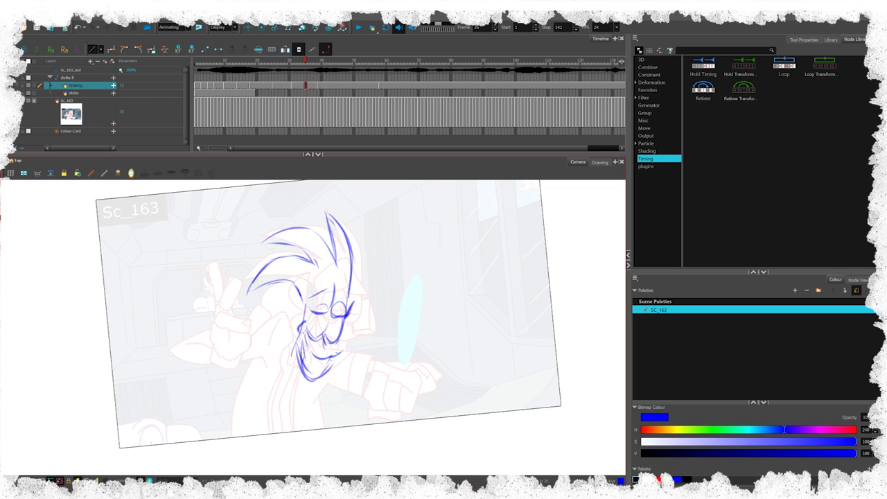
- Strengthen the hairline, the mouth corner and the jaw edge below it on frame 35, undoing the trial strokes
{"action": "left_click_drag", "start_coordinate": [304, 321], "coordinate": [301, 332]}
{"action": "key", "text": "g"}
{"action": "key", "text": "f"}
{"action": "key", "text": "period"}
{"action": "key", "text": "comma"}
{"action": "left_click_drag", "start_coordinate": [296, 292], "coordinate": [303, 375]}
{"action": "key", "text": "ctrl+z"}
{"action": "key", "text": "ctrl+z"}
{"action": "key", "text": "period"}
{"action": "key", "text": "comma"}
{"action": "left_click_drag", "start_coordinate": [304, 332], "coordinate": [302, 343]}
{"action": "key", "text": "ctrl+z"}
{"action": "key", "text": "ctrl+z"}
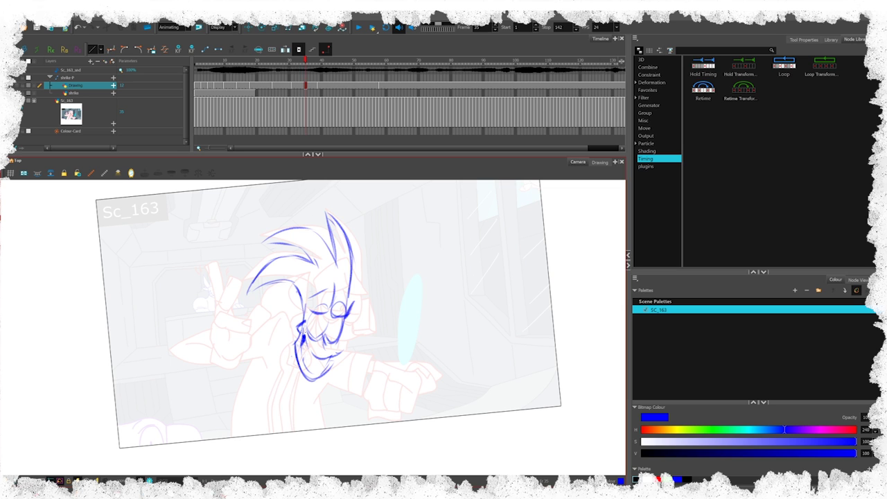
- Strengthen the edges of the swept-back hair spikes on frame 35, undoing the trial stroke and flipping to the neighbouring drawings
{"action": "key", "text": "period"}
{"action": "key", "text": "comma"}
{"action": "key", "text": "period"}
{"action": "key", "text": "comma"}
{"action": "mouse_move", "coordinate": [248, 292]}
{"action": "left_mouse_down"}
{"action": "mouse_move", "coordinate": [276, 258]}
{"action": "mouse_move", "coordinate": [270, 242]}
{"action": "mouse_move", "coordinate": [302, 246]}
{"action": "mouse_move", "coordinate": [264, 244]}
{"action": "mouse_move", "coordinate": [330, 252]}
{"action": "left_mouse_up"}
{"action": "key", "text": "g"}
{"action": "key", "text": "f"}
{"action": "key", "text": "ctrl+z"}
{"action": "key", "text": "g"}
{"action": "key", "text": "f"}
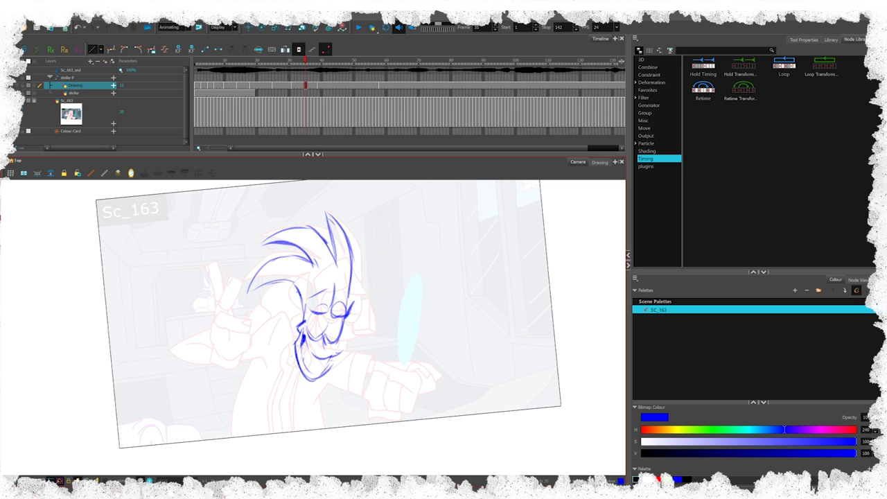
- Thicken the inner edge of the upright hair spike on frame 35, checking it against the adjacent drawing
{"action": "key", "text": "period"}
{"action": "key", "text": "comma"}
{"action": "left_click_drag", "start_coordinate": [324, 214], "coordinate": [335, 269]}
{"action": "key", "text": "period"}
{"action": "key", "text": "comma"}
- Play back the head animation and hide the Sc_163 reference image so only the blue linework shows
{"action": "left_click", "coordinate": [254, 60]}
{"action": "key", "text": "Return"}
{"action": "key", "text": "Return"}
{"action": "left_click", "coordinate": [312, 63]}
{"action": "left_click", "coordinate": [22, 106]}
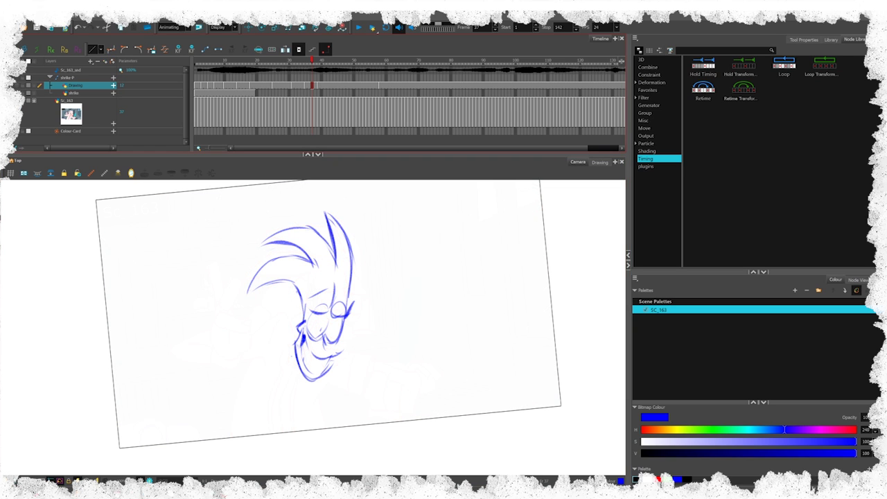
- Go back to frame 33 and step forward through the drawings to check the head and hair motion into frame 35
{"action": "left_click_drag", "start_coordinate": [312, 62], "coordinate": [299, 61]}
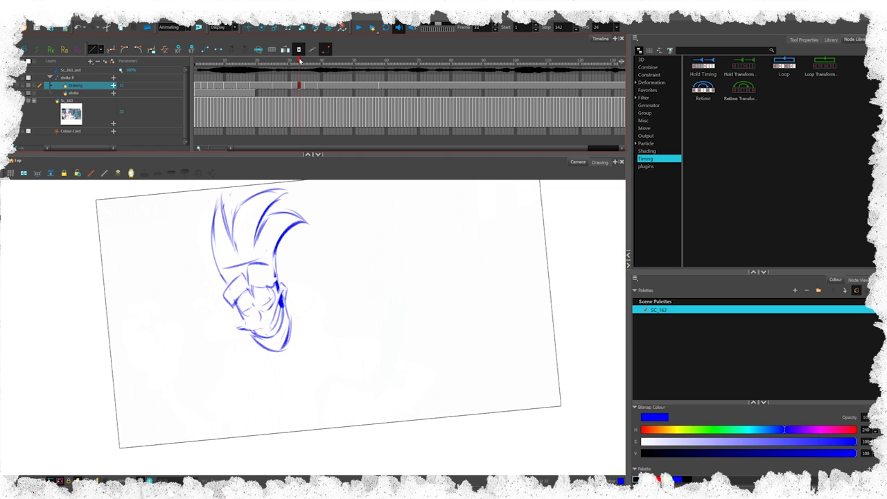
{"action": "key", "text": "."}
{"action": "key", "text": "."}
{"action": "key", "text": "."}
{"action": "key", "text": "."}
{"action": "key", "text": "."}
{"action": "key", "text": "."}
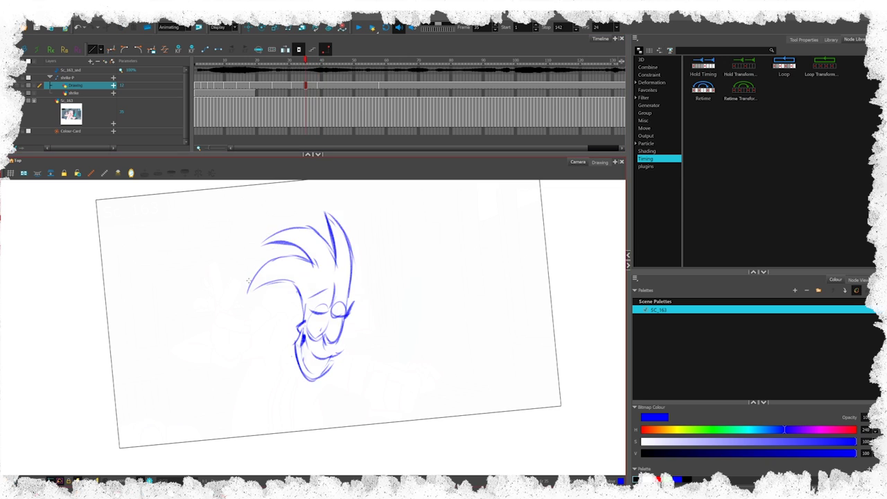